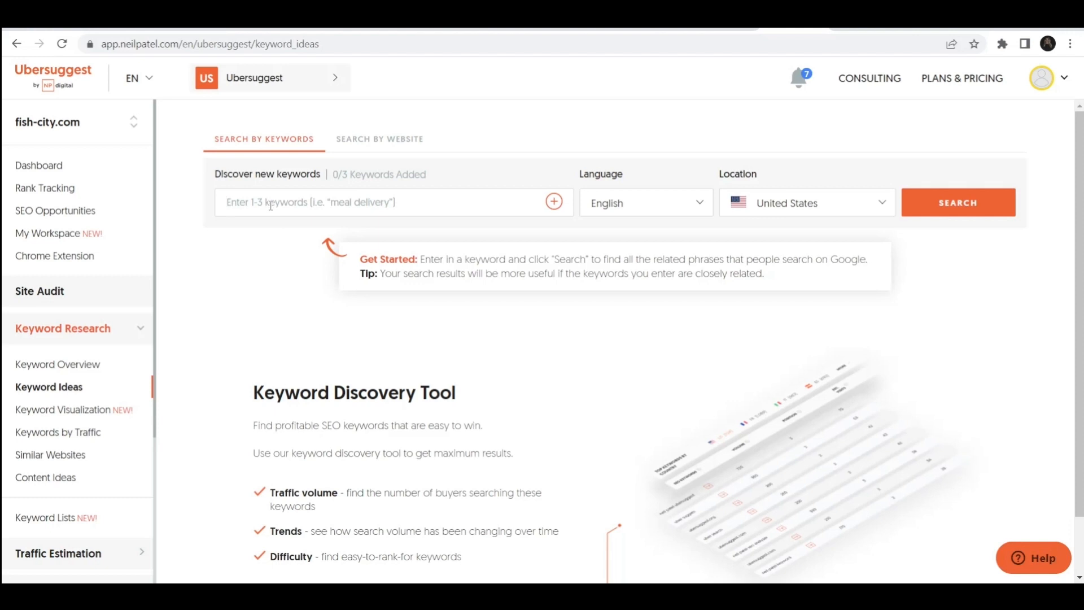
Step: Add "summer dresses" as a keyword to discover
{"action": "type", "text": "summer d"}
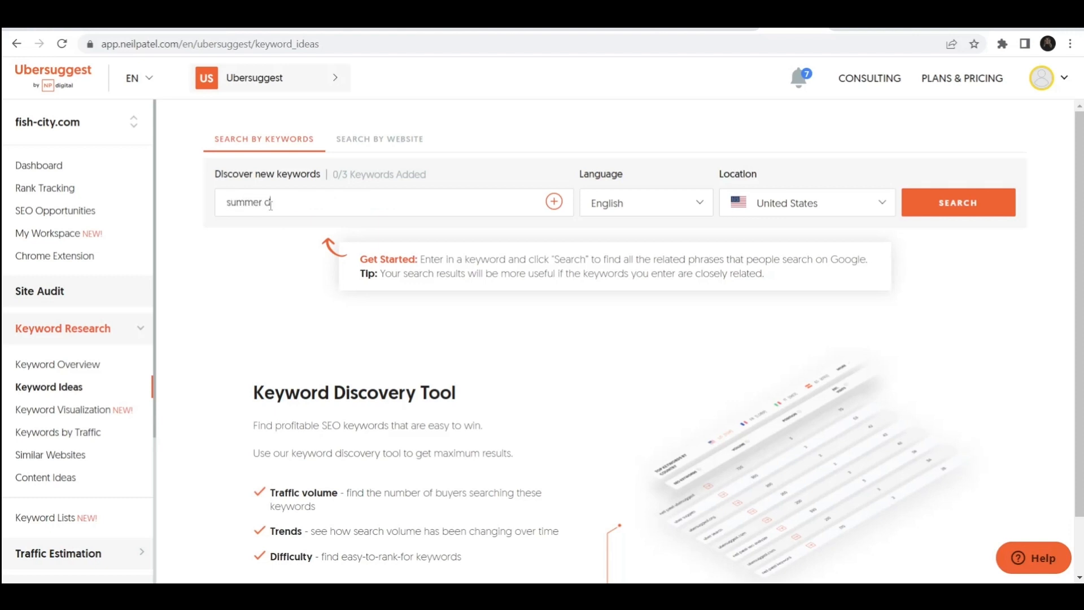
{"action": "type", "text": "resses"}
{"action": "left_click", "coordinate": [554, 203]}
Step: Set the location to All Locations and run the keyword search
{"action": "left_click", "coordinate": [768, 206]}
{"action": "left_click", "coordinate": [768, 272]}
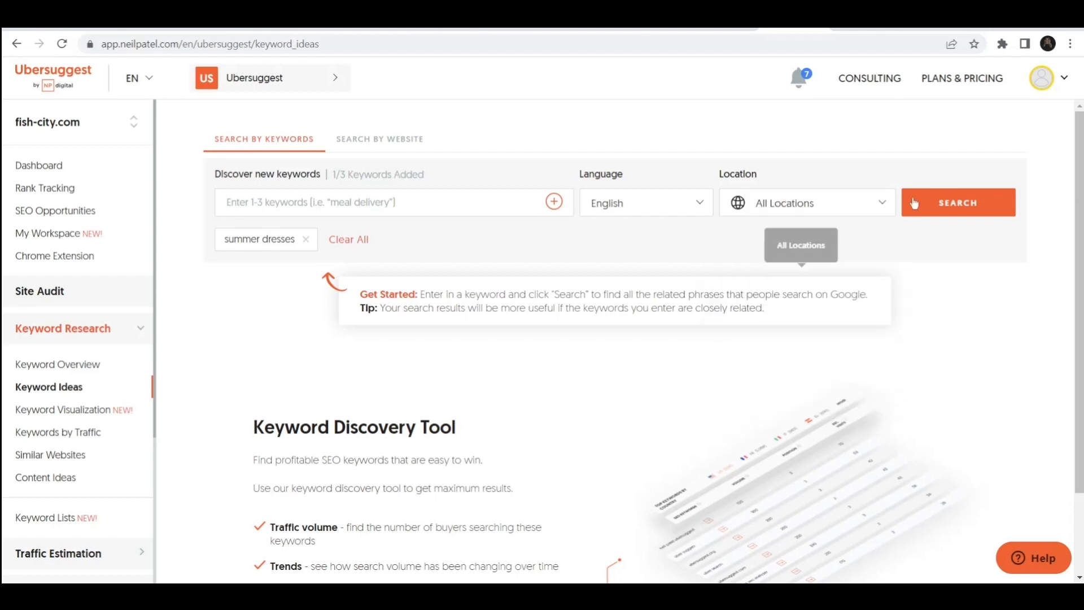
{"action": "left_click", "coordinate": [962, 199]}
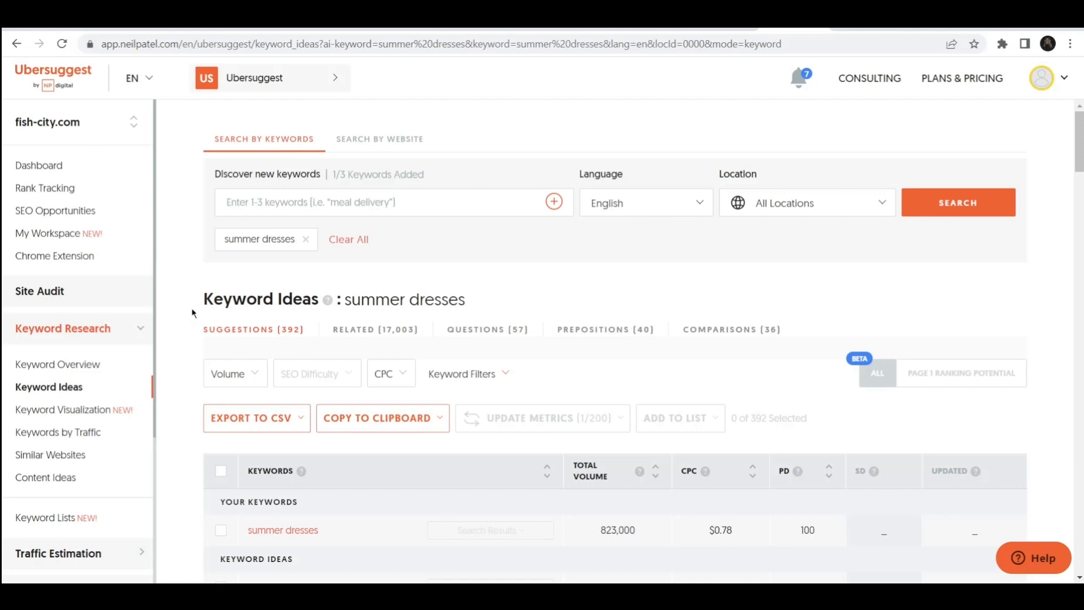
Step: Select the keyword ideas summer dresses wedding guest, summer dresses maxi and summer dresses plus size
{"action": "scroll", "coordinate": [192, 312], "scroll_direction": "down", "scroll_amount": 2}
{"action": "scroll", "coordinate": [192, 311], "scroll_direction": "down", "scroll_amount": 1}
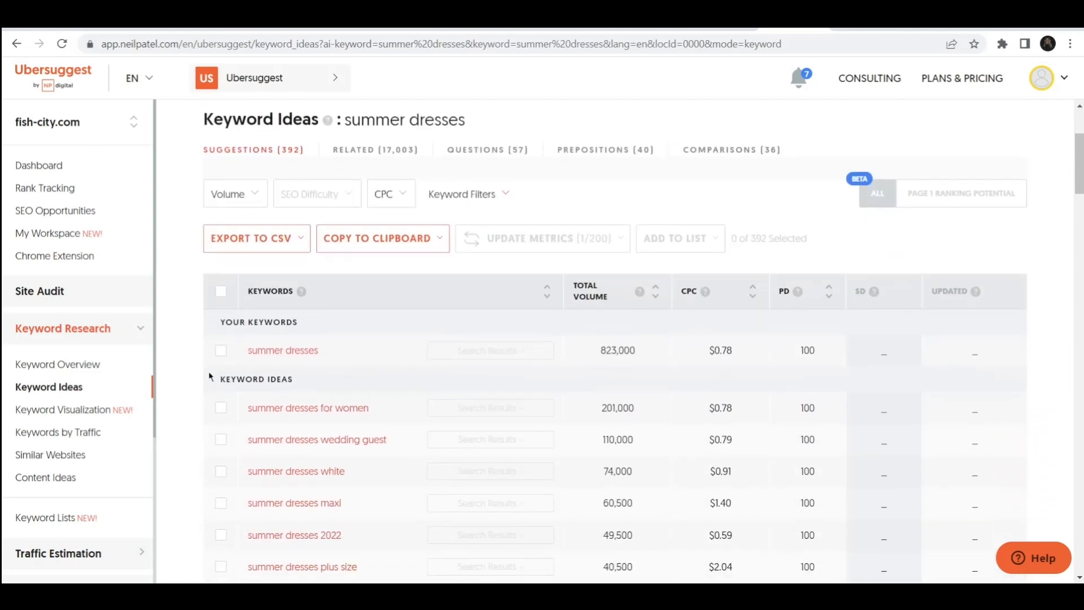
{"action": "scroll", "coordinate": [209, 373], "scroll_direction": "down", "scroll_amount": 1}
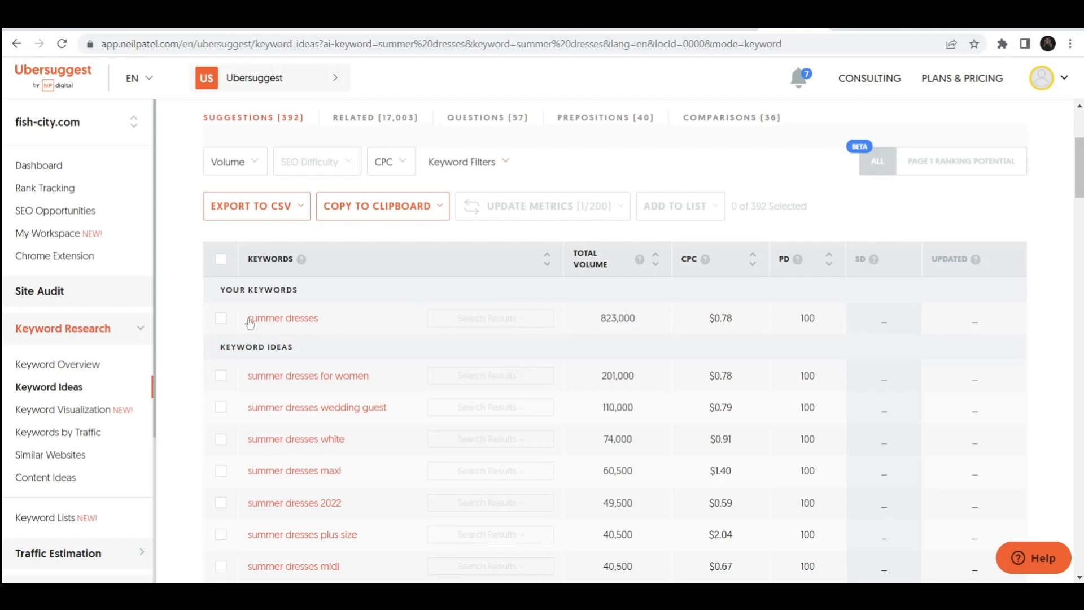
{"action": "scroll", "coordinate": [161, 361], "scroll_direction": "down", "scroll_amount": 1}
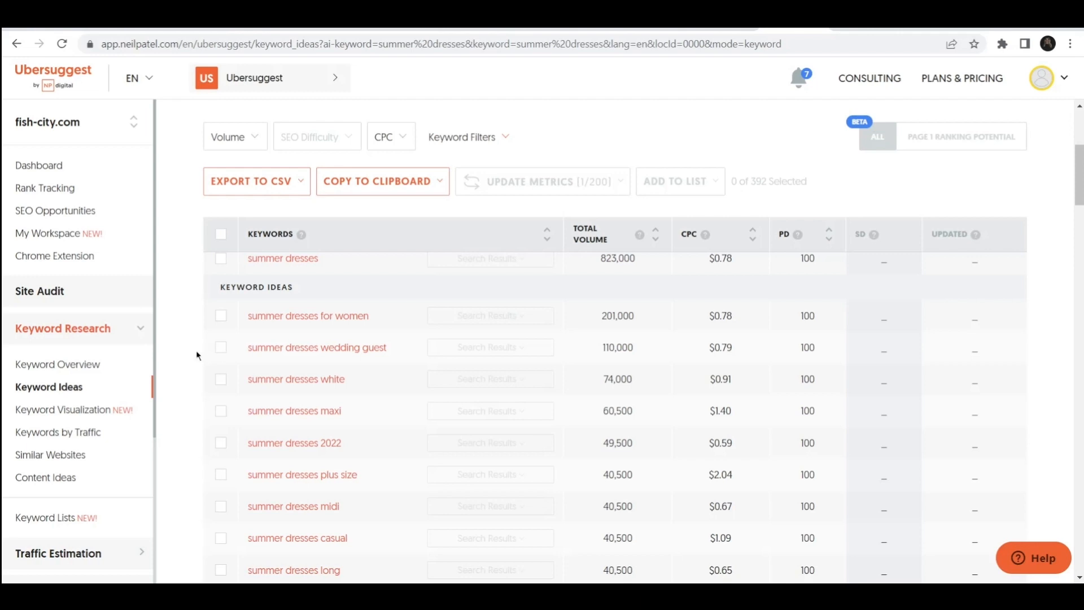
{"action": "scroll", "coordinate": [197, 354], "scroll_direction": "down", "scroll_amount": 1}
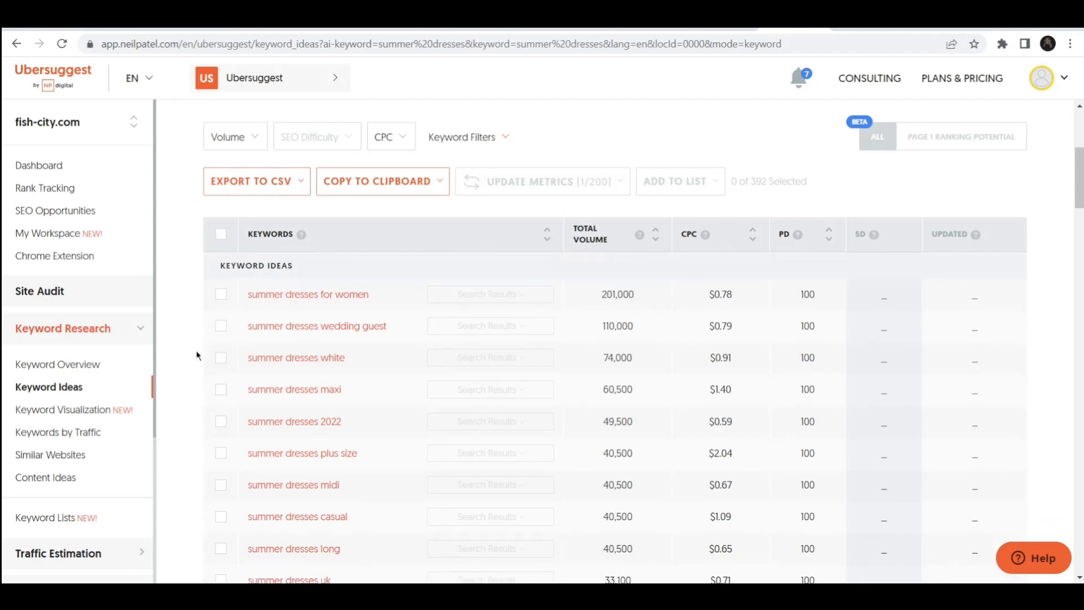
{"action": "left_click", "coordinate": [221, 328]}
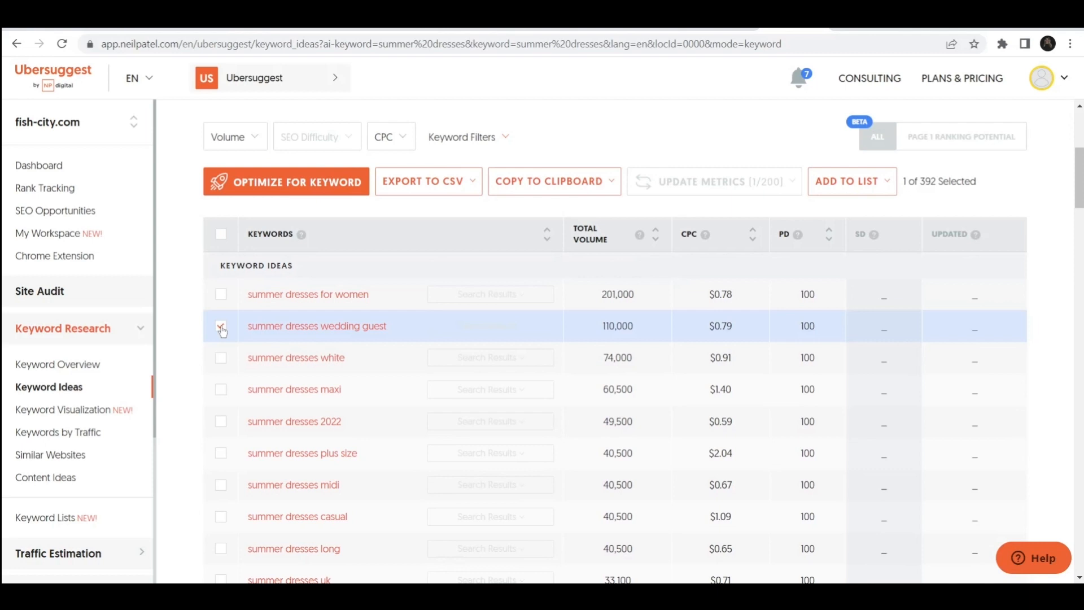
{"action": "scroll", "coordinate": [221, 328], "scroll_direction": "down", "scroll_amount": 1}
{"action": "left_click", "coordinate": [220, 372]}
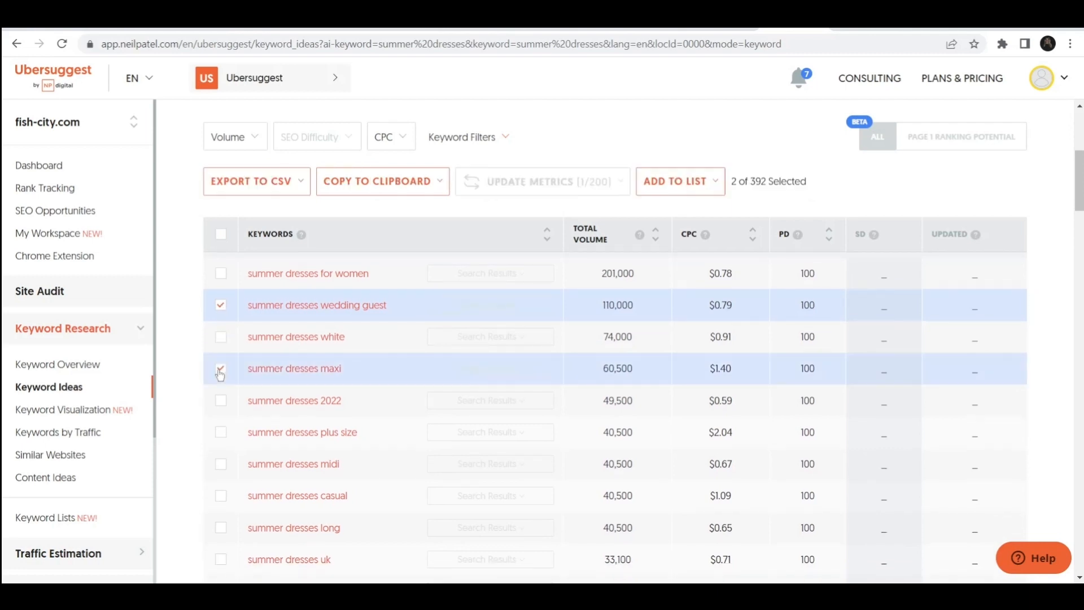
{"action": "scroll", "coordinate": [220, 374], "scroll_direction": "down", "scroll_amount": 2}
{"action": "left_click", "coordinate": [221, 384]}
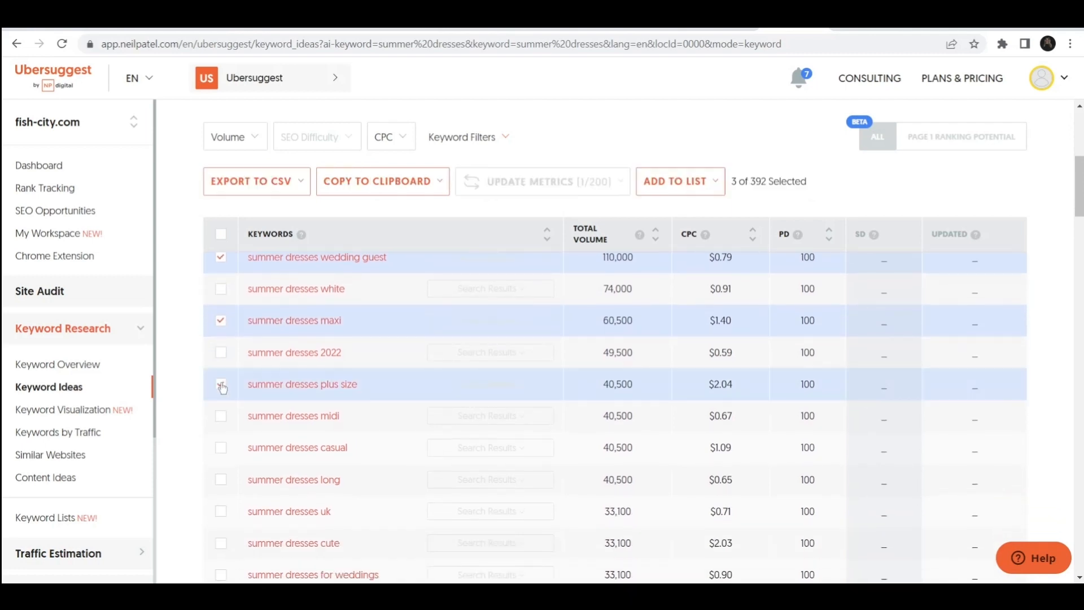
Step: Select summer dresses midi, summer dresses casual and summer dresses long as well
{"action": "scroll", "coordinate": [222, 387], "scroll_direction": "down", "scroll_amount": 2}
{"action": "left_click", "coordinate": [221, 370]}
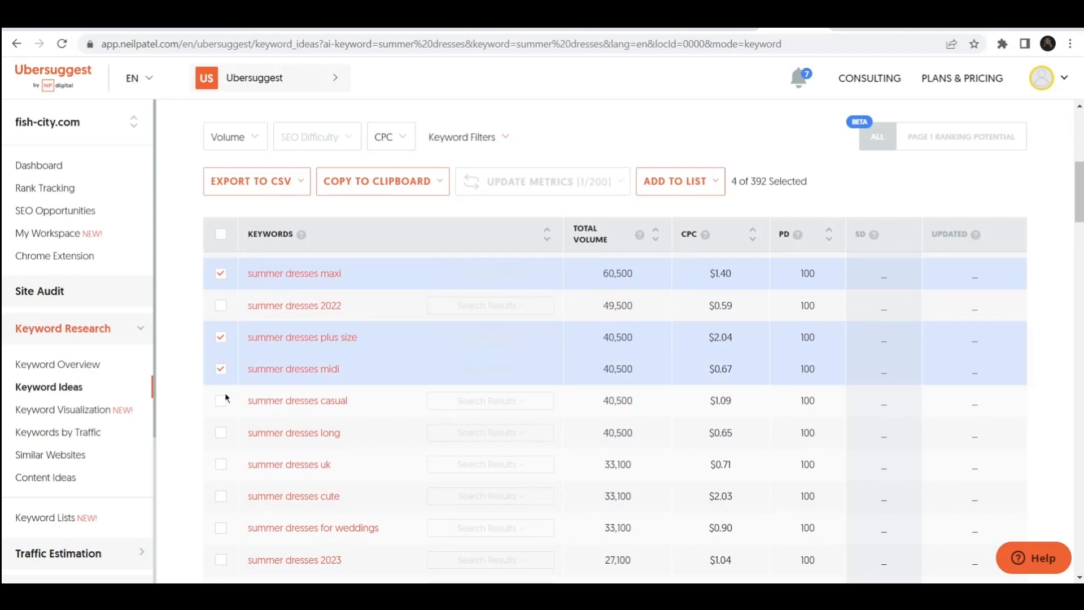
{"action": "left_click", "coordinate": [220, 401]}
{"action": "scroll", "coordinate": [220, 402], "scroll_direction": "down", "scroll_amount": 2}
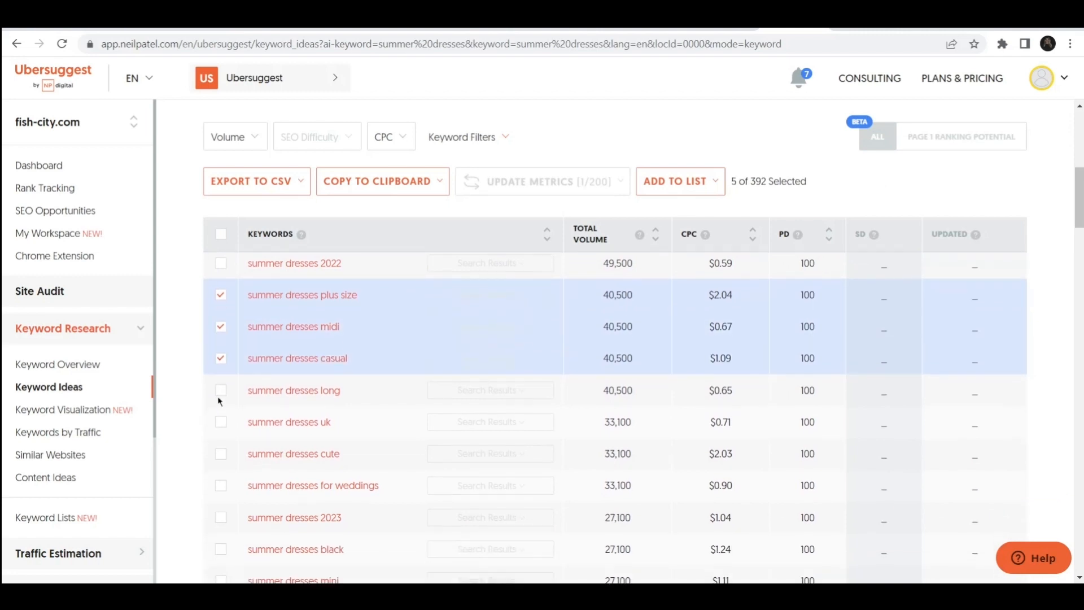
{"action": "left_click", "coordinate": [219, 395]}
{"action": "scroll", "coordinate": [221, 395], "scroll_direction": "down", "scroll_amount": 3}
{"action": "scroll", "coordinate": [220, 396], "scroll_direction": "down", "scroll_amount": 1}
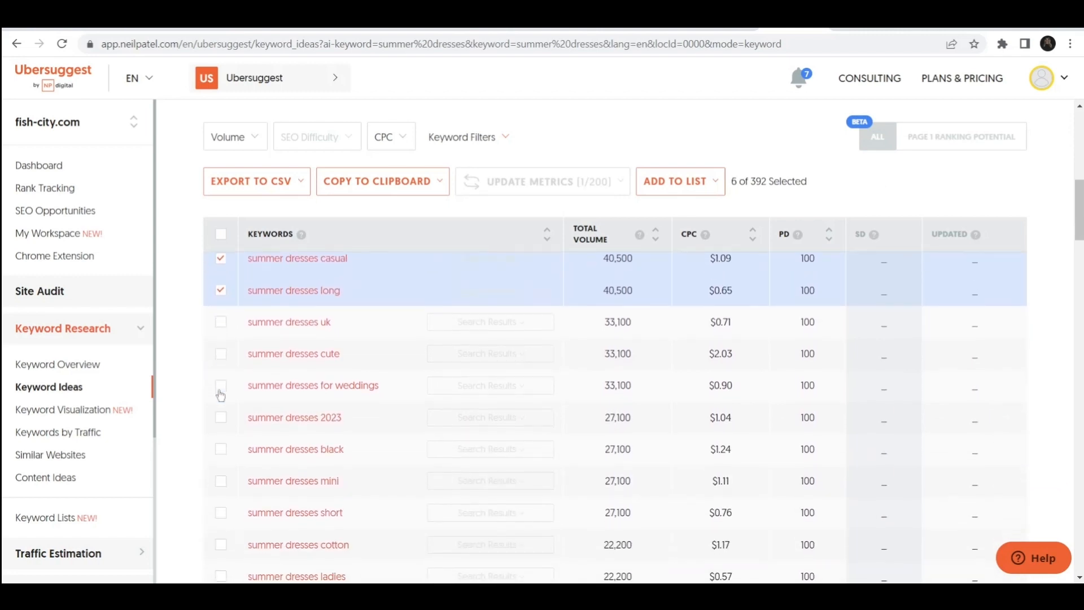
Step: Also select summer dresses black, summer dresses short, summer dresses long sleeve and summer dresses beach
{"action": "left_click", "coordinate": [221, 449]}
{"action": "left_click", "coordinate": [221, 513]}
{"action": "scroll", "coordinate": [219, 491], "scroll_direction": "down", "scroll_amount": 6}
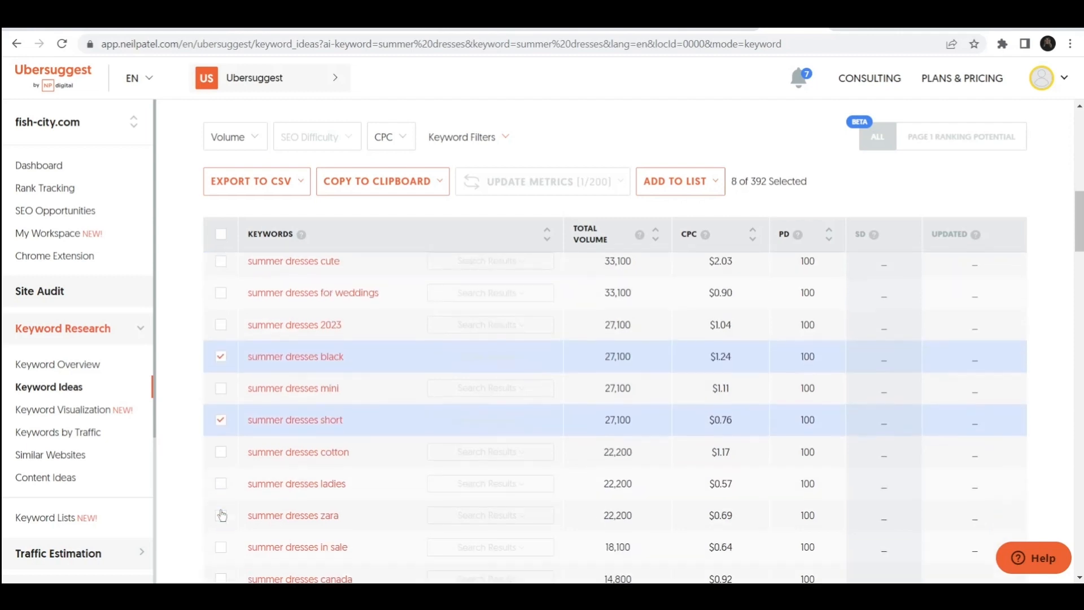
{"action": "scroll", "coordinate": [215, 465], "scroll_direction": "down", "scroll_amount": 3}
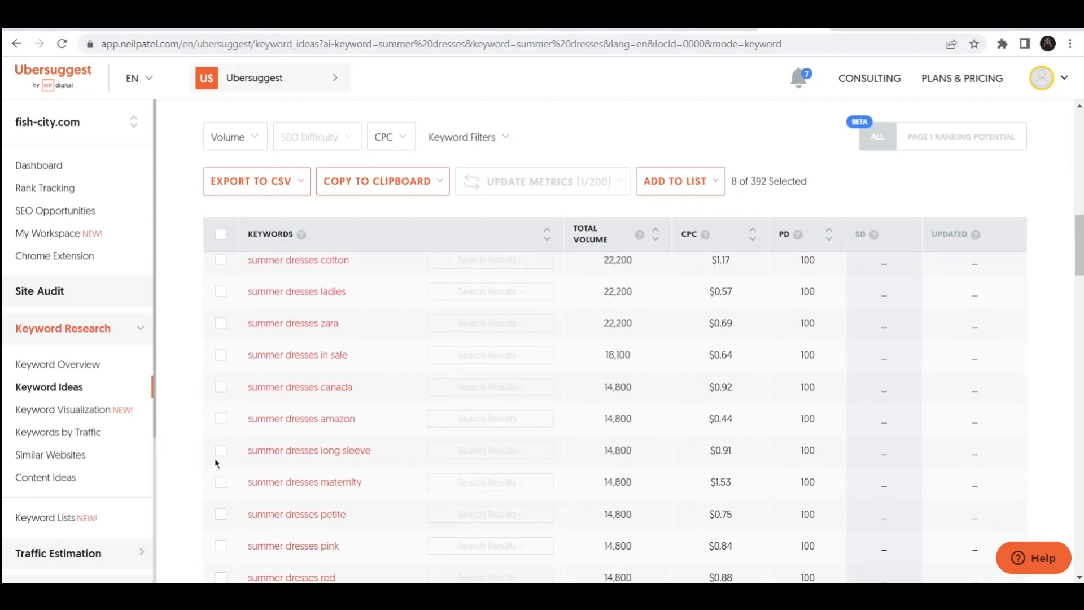
{"action": "left_click", "coordinate": [222, 452]}
{"action": "scroll", "coordinate": [223, 457], "scroll_direction": "down", "scroll_amount": 4}
{"action": "scroll", "coordinate": [223, 459], "scroll_direction": "down", "scroll_amount": 4}
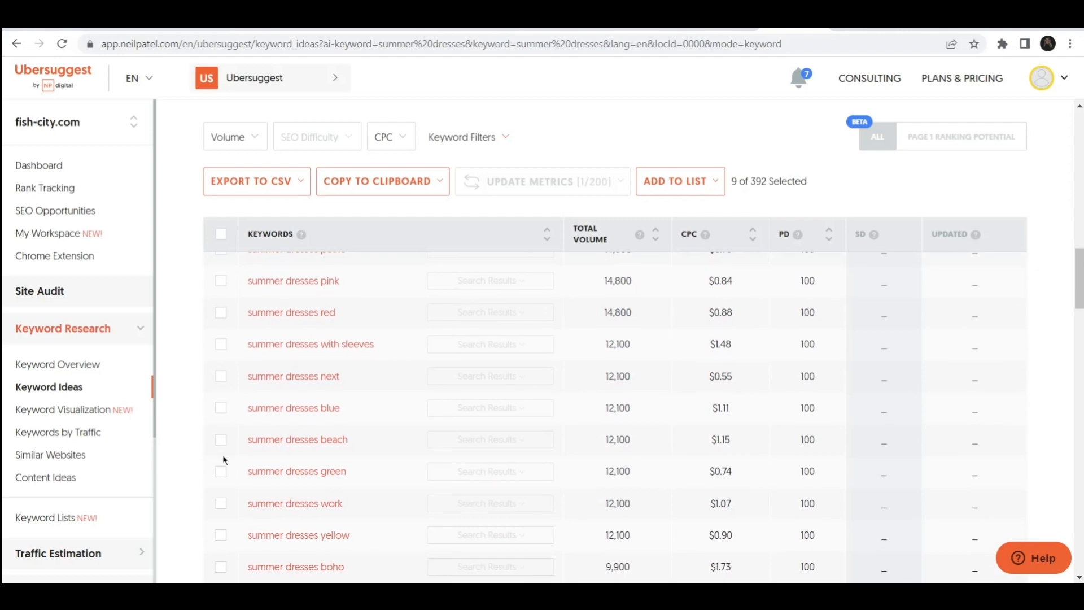
{"action": "left_click", "coordinate": [220, 441]}
Step: Export the selected keywords to CSV
{"action": "scroll", "coordinate": [221, 443], "scroll_direction": "up", "scroll_amount": 10}
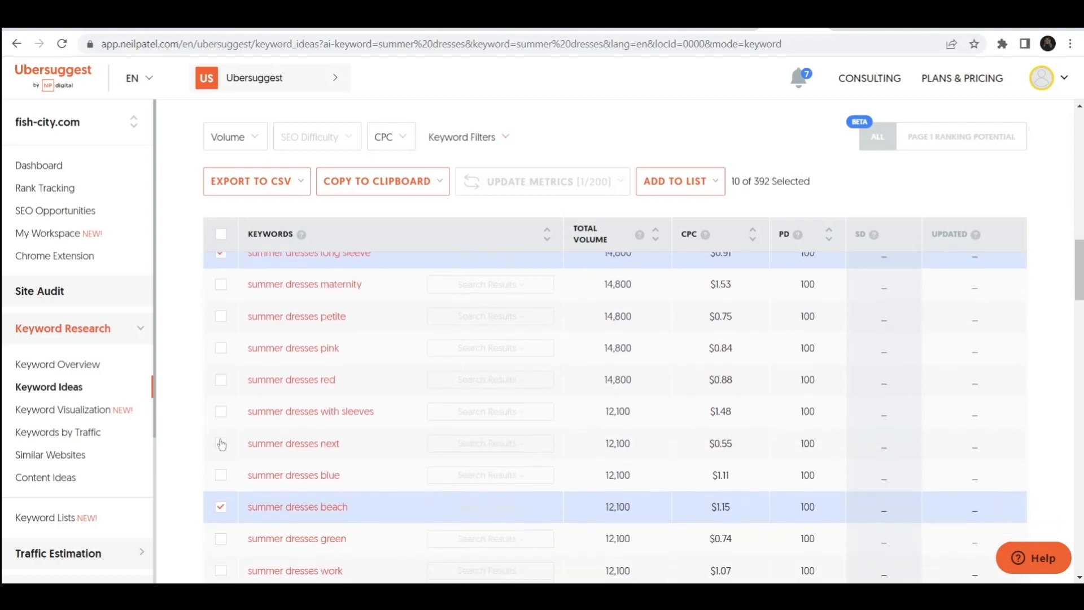
{"action": "scroll", "coordinate": [221, 444], "scroll_direction": "up", "scroll_amount": 10}
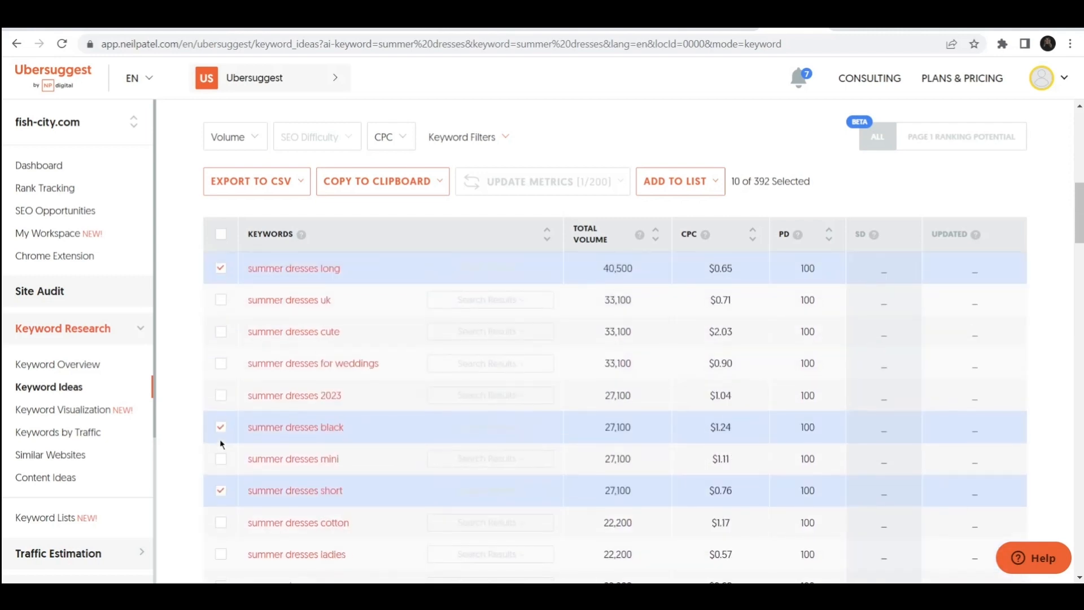
{"action": "scroll", "coordinate": [171, 417], "scroll_direction": "down", "scroll_amount": 3}
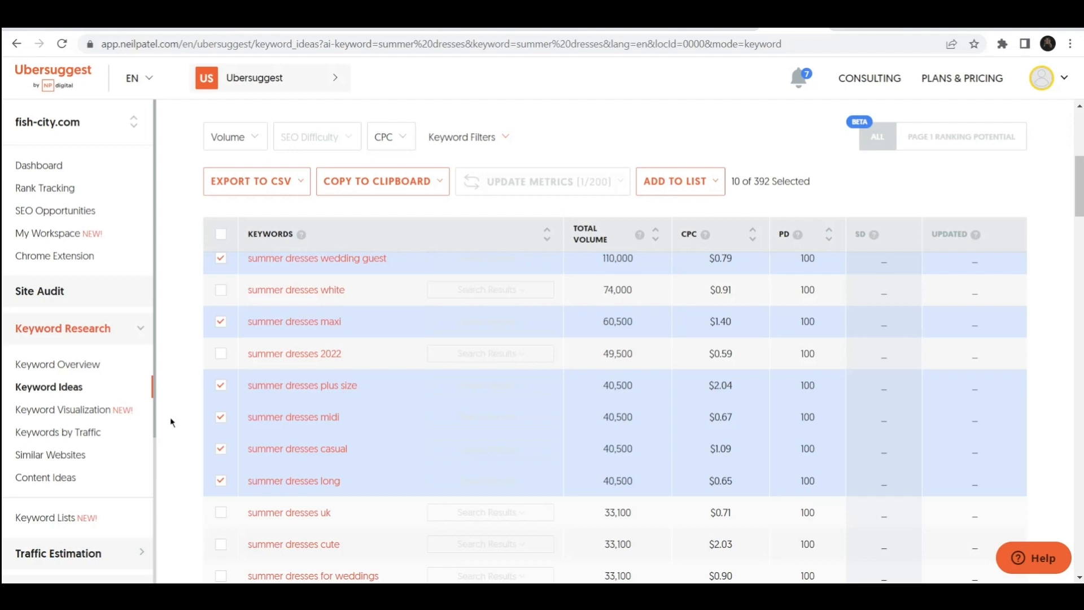
{"action": "scroll", "coordinate": [171, 417], "scroll_direction": "down", "scroll_amount": 1}
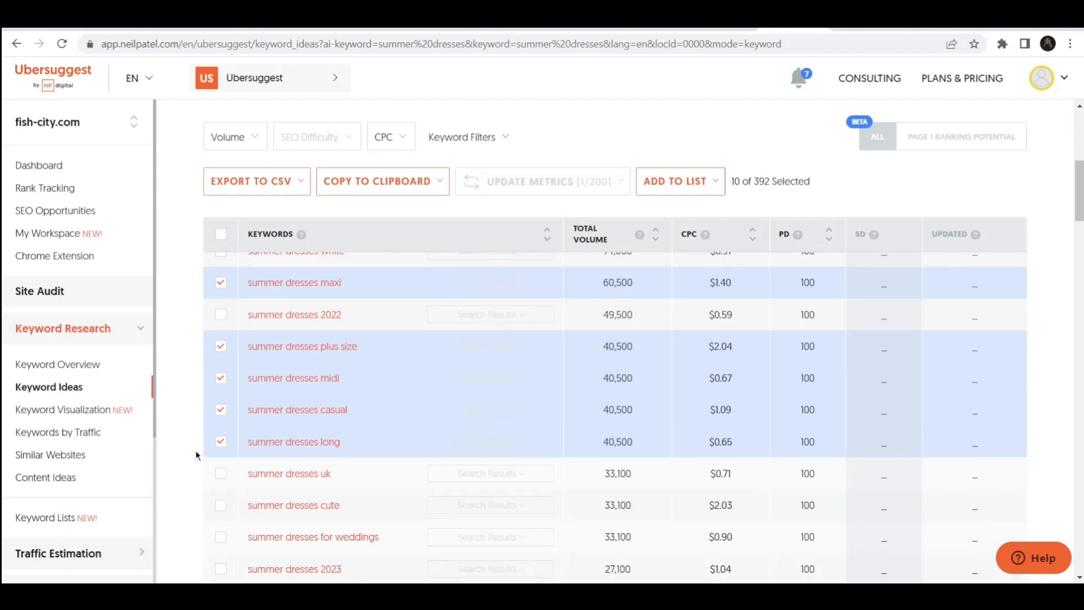
{"action": "scroll", "coordinate": [195, 450], "scroll_direction": "down", "scroll_amount": 5}
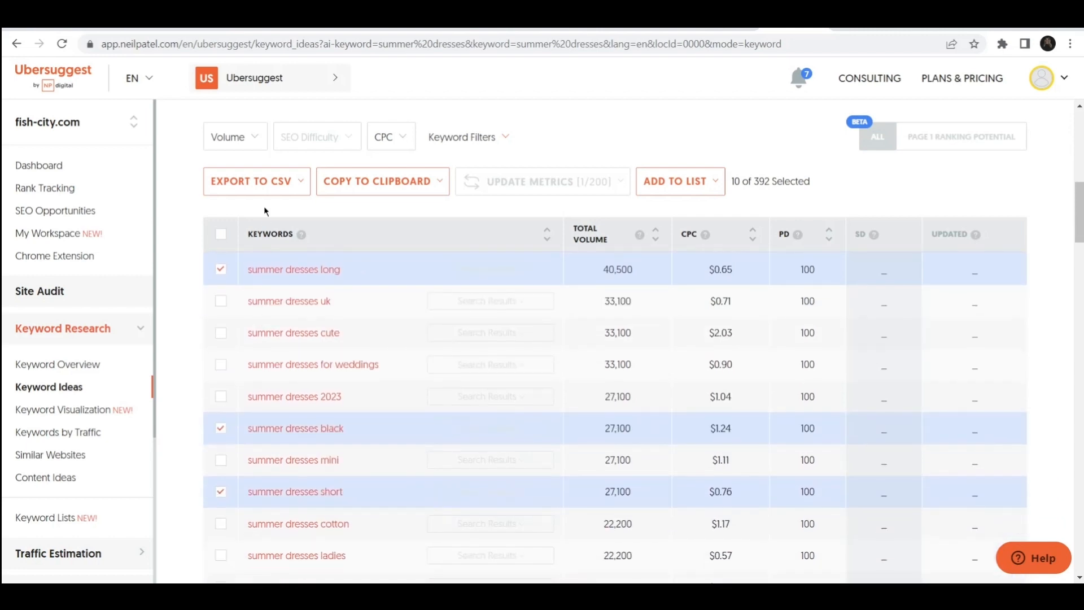
{"action": "left_click", "coordinate": [256, 187]}
{"action": "left_click", "coordinate": [271, 253]}
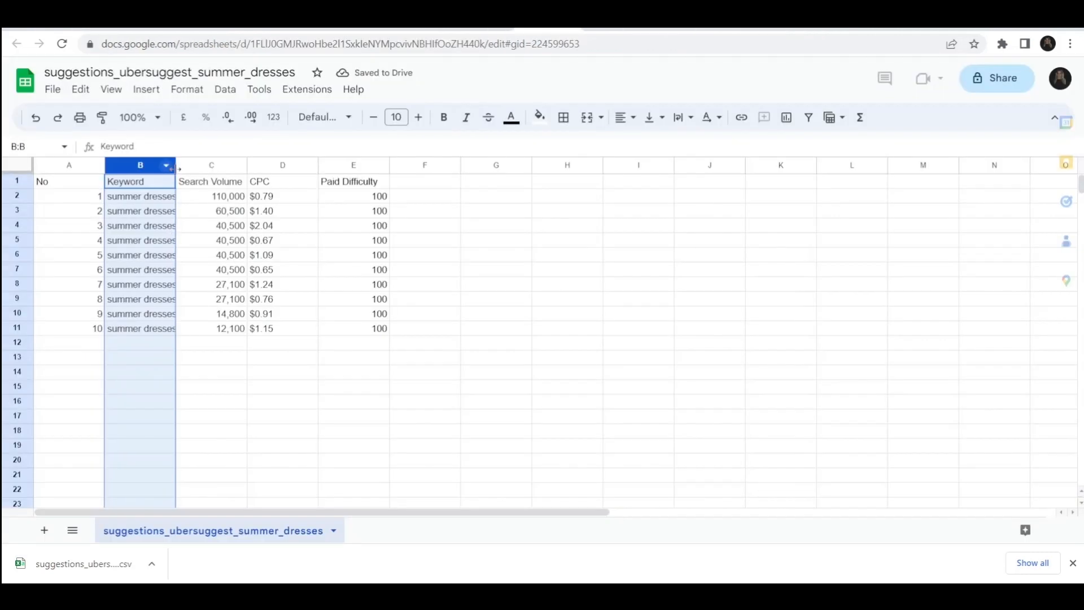
Step: Widen the Keyword column in the spreadsheet and copy the ten keywords in B2:B11
{"action": "left_click_drag", "start_coordinate": [176, 167], "coordinate": [256, 167]}
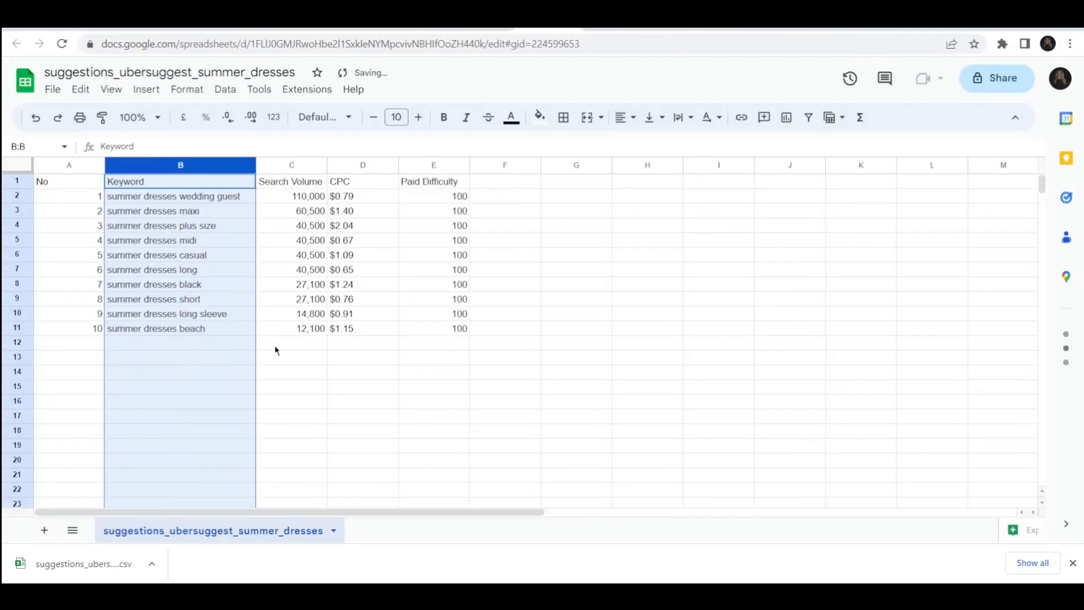
{"action": "left_click", "coordinate": [276, 347]}
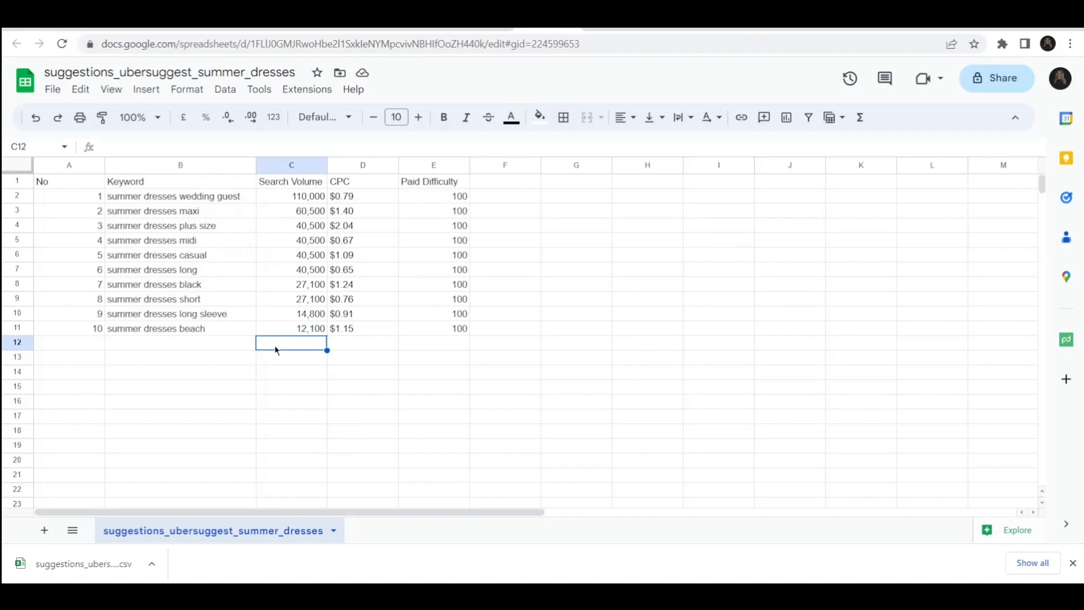
{"action": "left_click", "coordinate": [222, 198]}
{"action": "left_click_drag", "start_coordinate": [216, 329], "coordinate": [189, 199]}
{"action": "key", "text": "ctrl+c"}
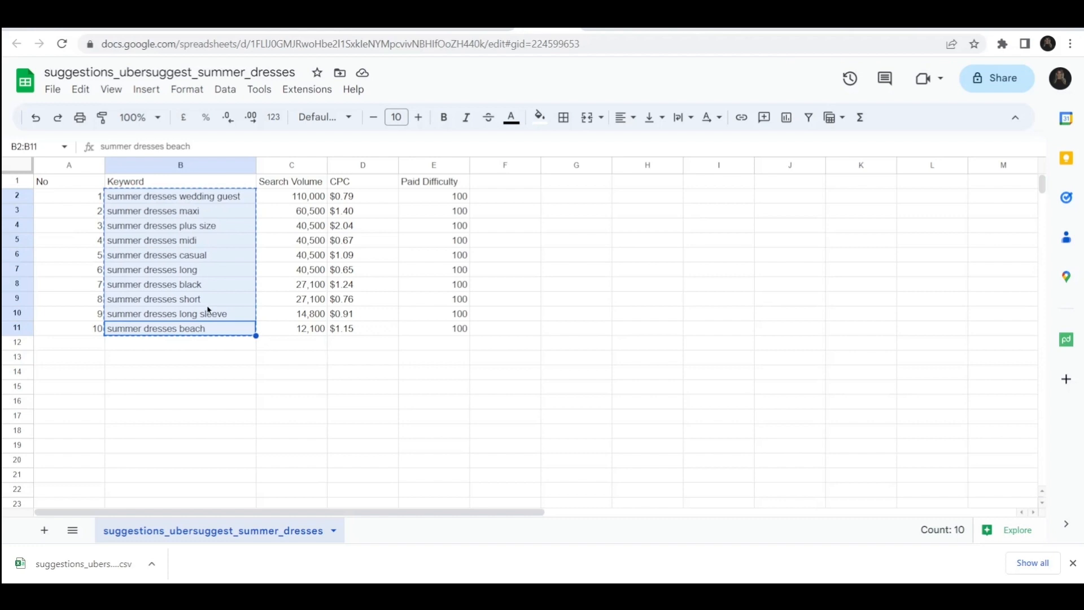
{"action": "left_click", "coordinate": [292, 195]}
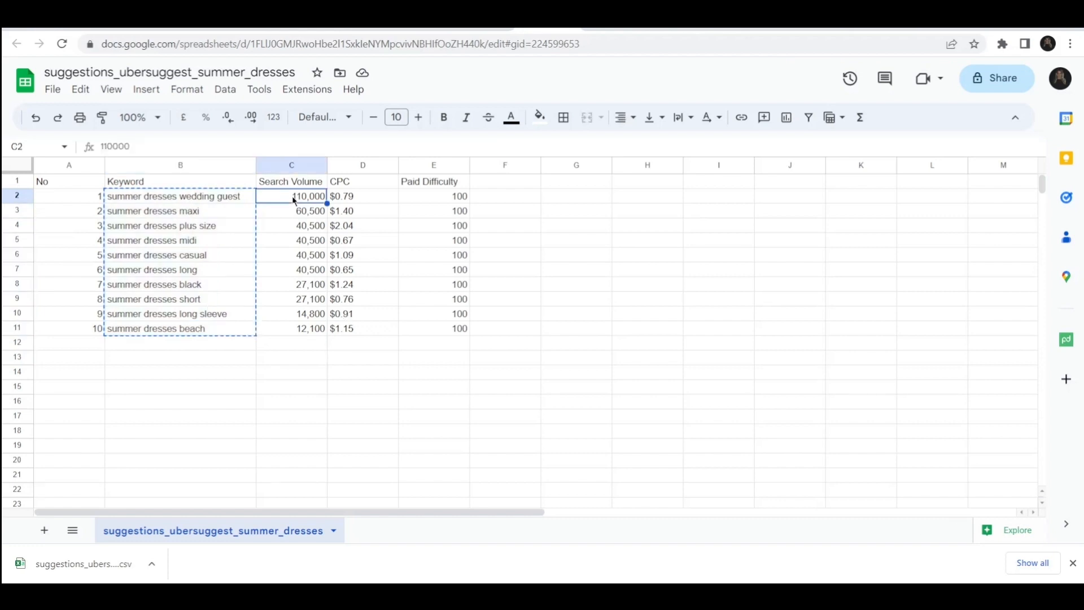
{"action": "left_click", "coordinate": [308, 289]}
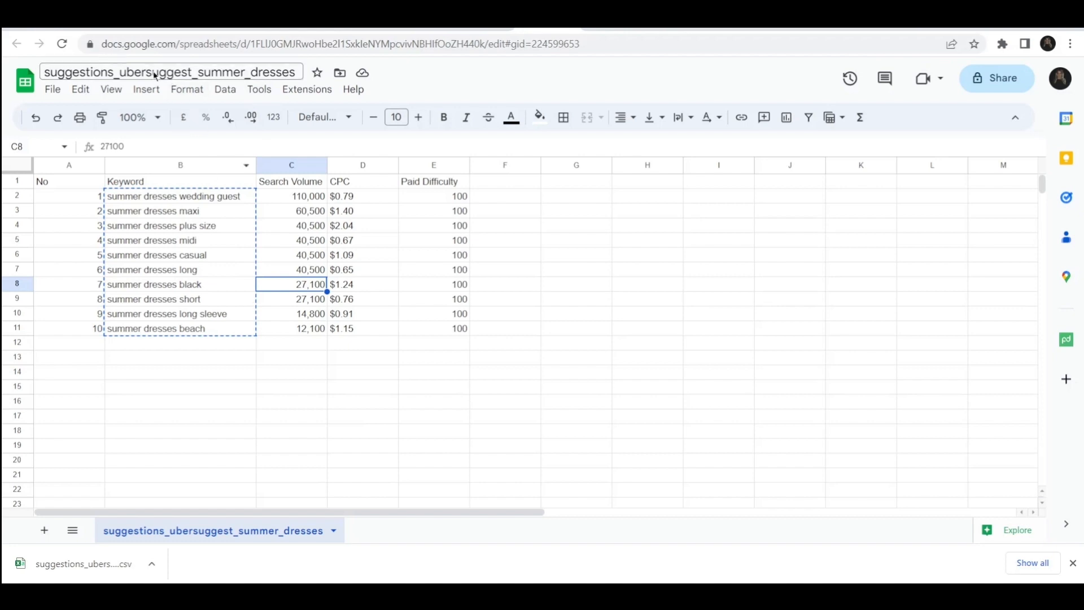
{"action": "left_click", "coordinate": [230, 27]}
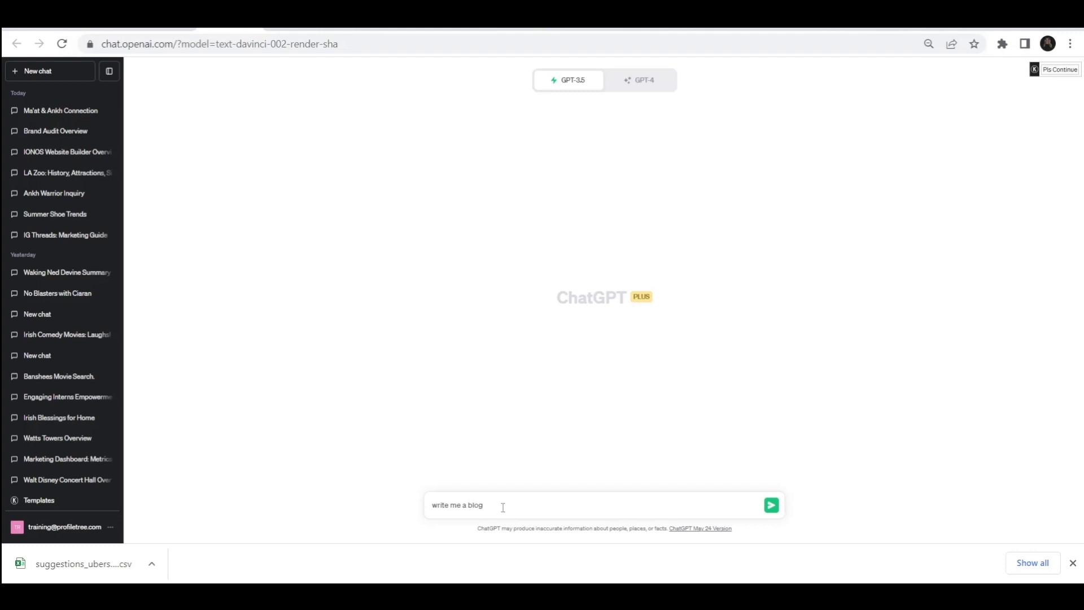
Step: Switch to ChatGPT and write a prompt: write me a blog on summer dresses, i own a boutique called Ivy Tree and I would like to inlcudes these as headings:
{"action": "type", "text": "on summer dresses, i own a boutique called Ivy Tree and"}
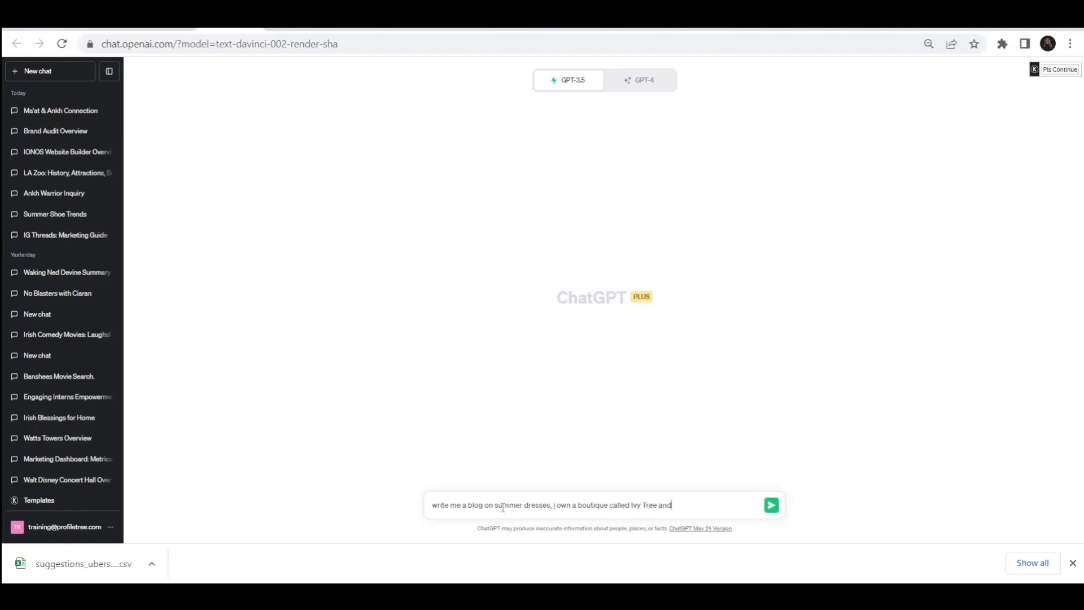
{"action": "type", "text": " I would like to inlcudes these as"}
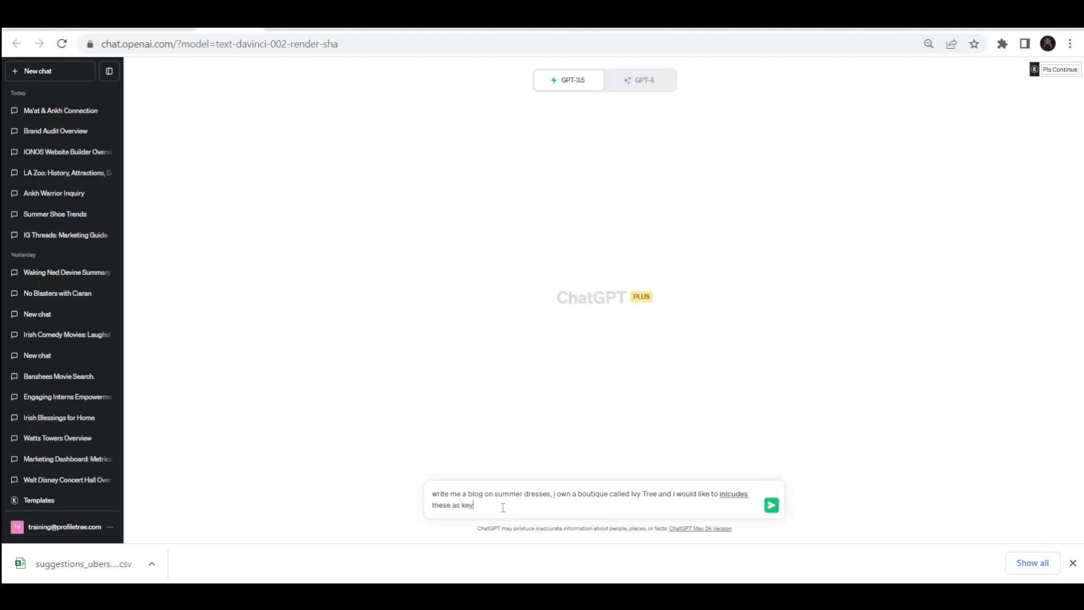
{"action": "type", "text": " headings:"}
Step: Paste the copied keywords into the prompt and submit it to generate the blog
{"action": "key", "text": "ctrl+v"}
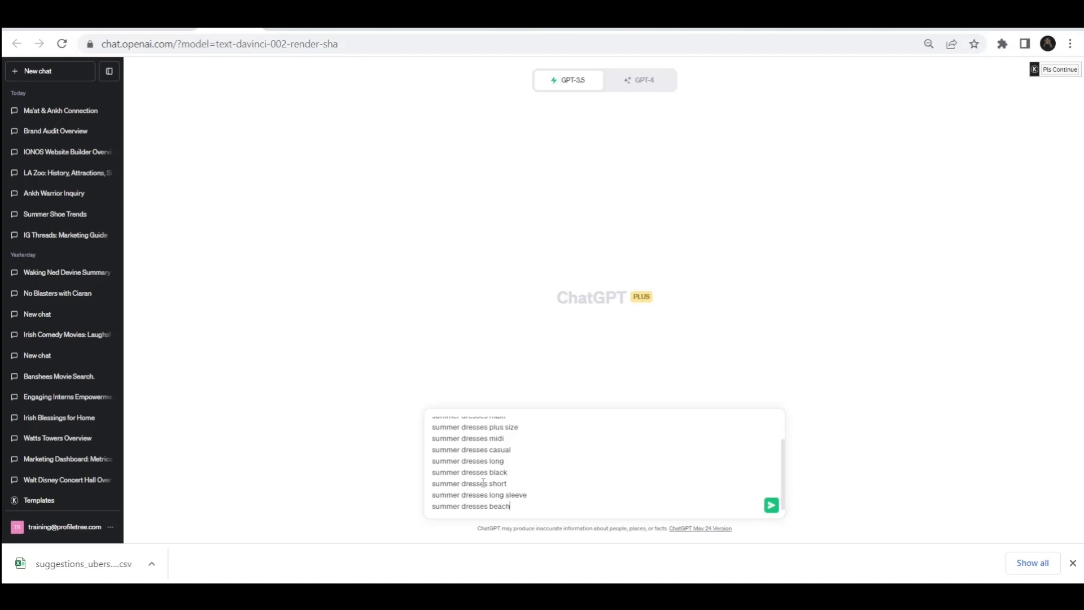
{"action": "scroll", "coordinate": [482, 483], "scroll_direction": "up", "scroll_amount": 2}
{"action": "scroll", "coordinate": [550, 486], "scroll_direction": "down", "scroll_amount": 3}
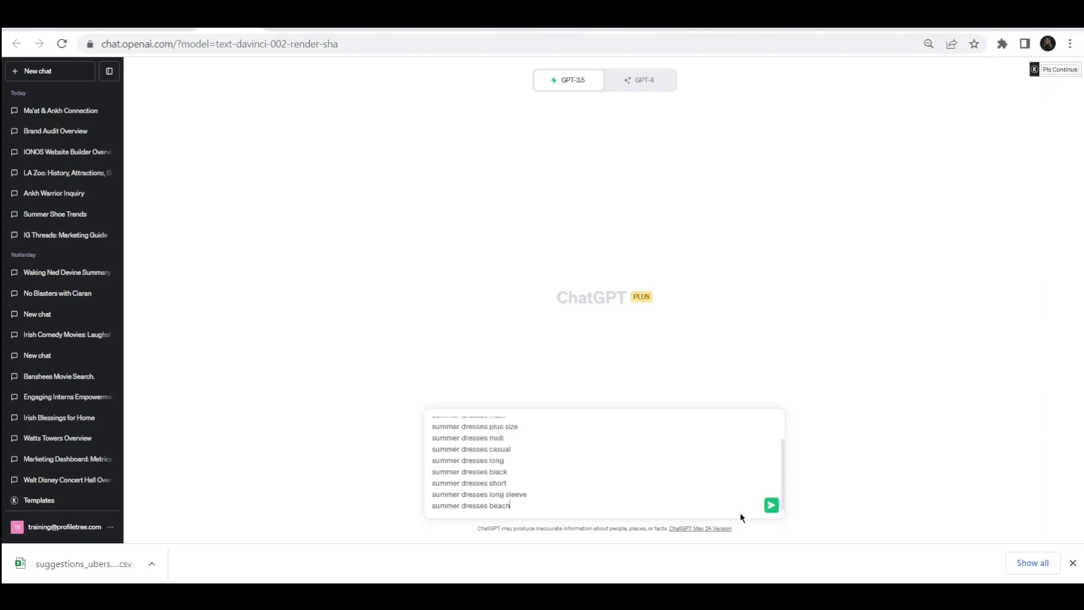
{"action": "left_click", "coordinate": [771, 508]}
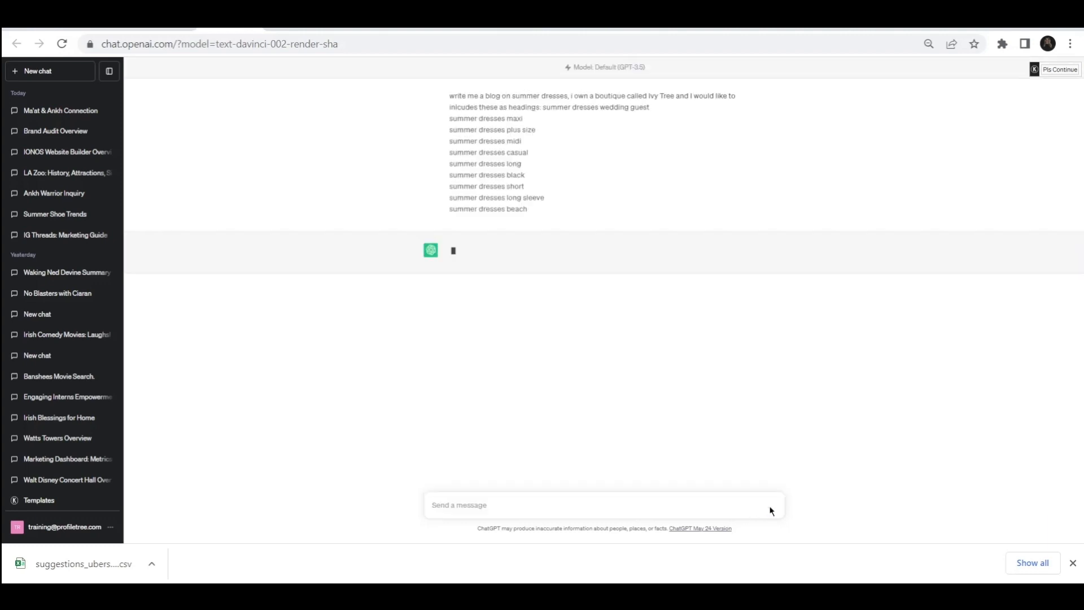
{"action": "left_click", "coordinate": [1072, 563]}
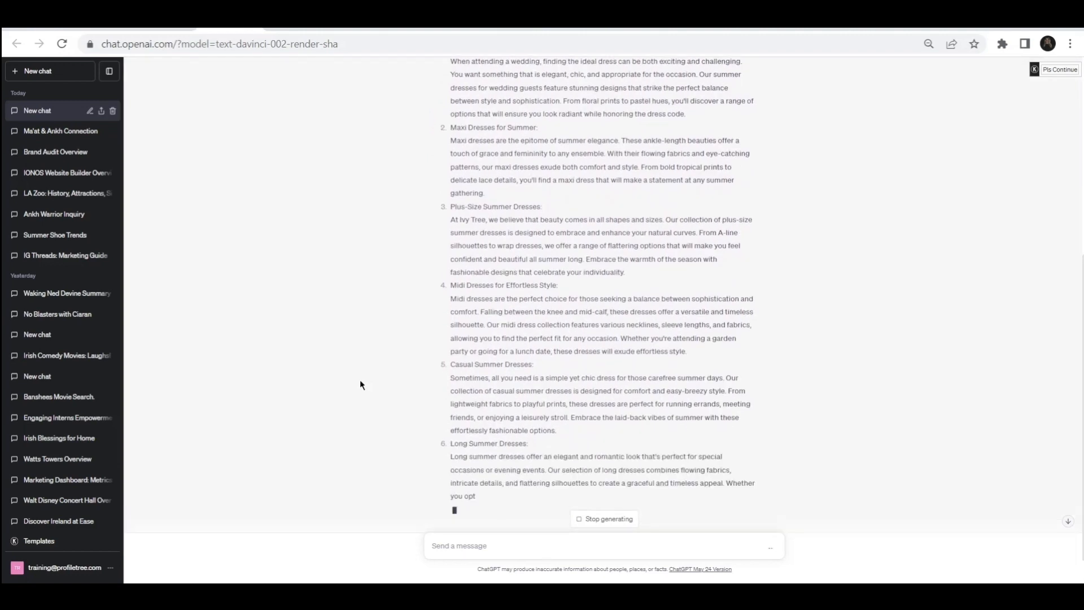
{"action": "scroll", "coordinate": [360, 380], "scroll_direction": "up", "scroll_amount": 5}
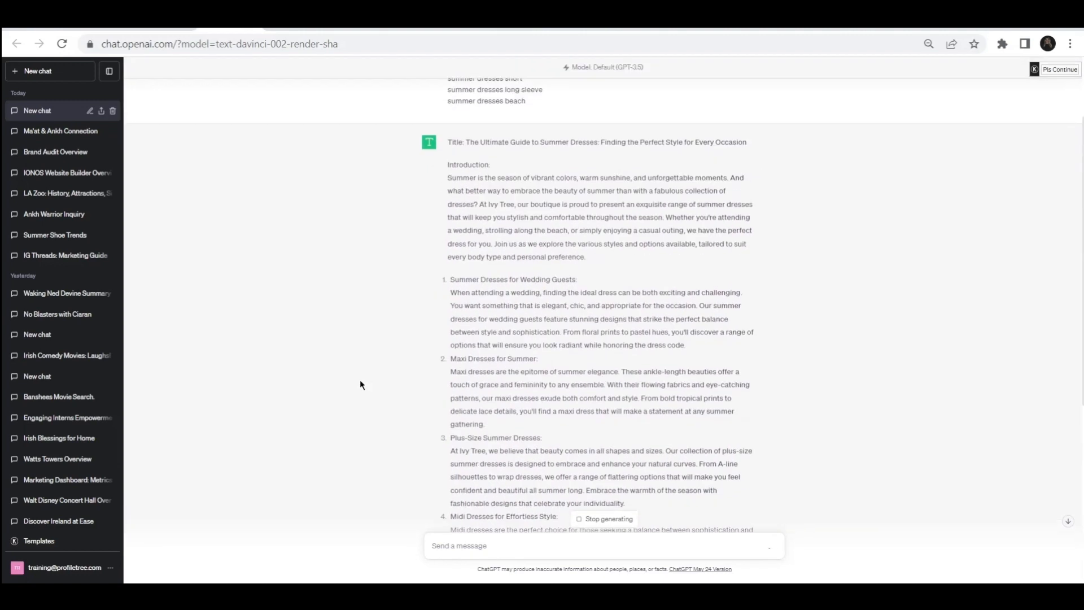
Step: Scroll through the blog ChatGPT is generating to read its sections
{"action": "scroll", "coordinate": [469, 189], "scroll_direction": "down", "scroll_amount": 2}
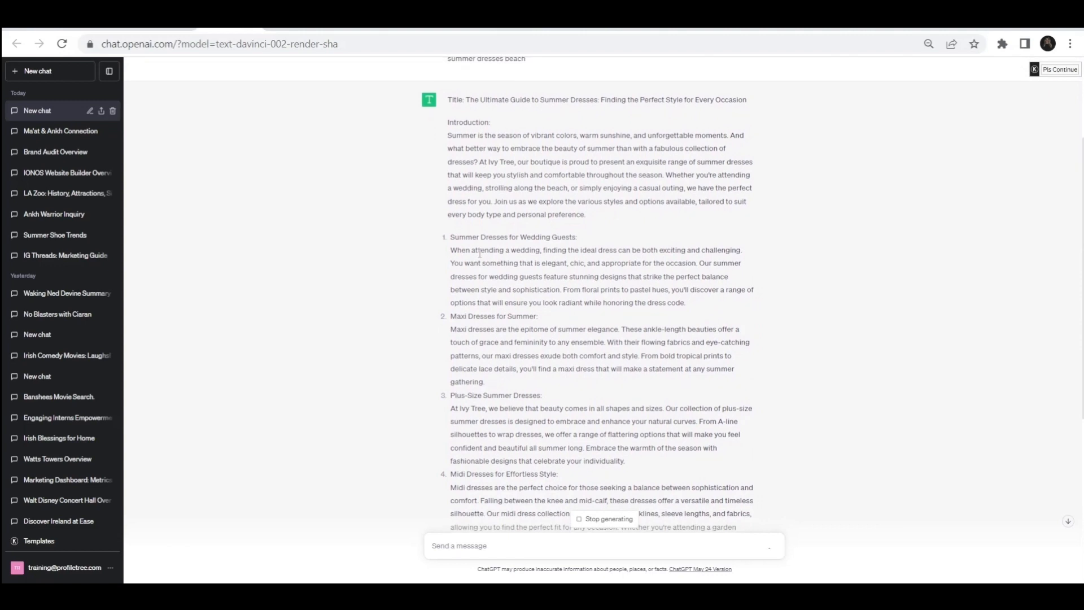
{"action": "scroll", "coordinate": [485, 271], "scroll_direction": "down", "scroll_amount": 5}
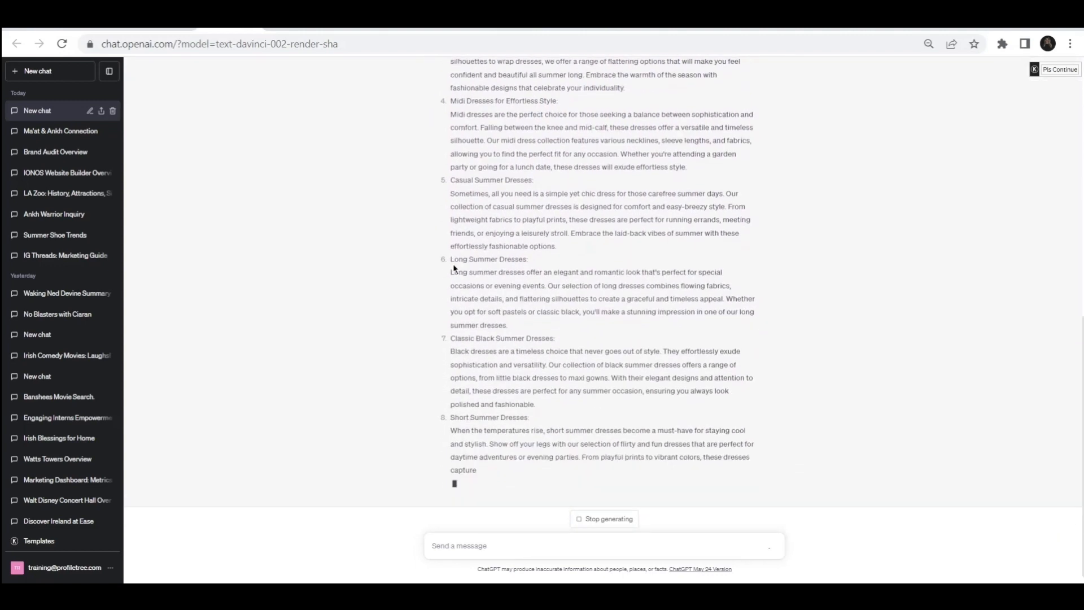
{"action": "scroll", "coordinate": [431, 298], "scroll_direction": "down", "scroll_amount": 2}
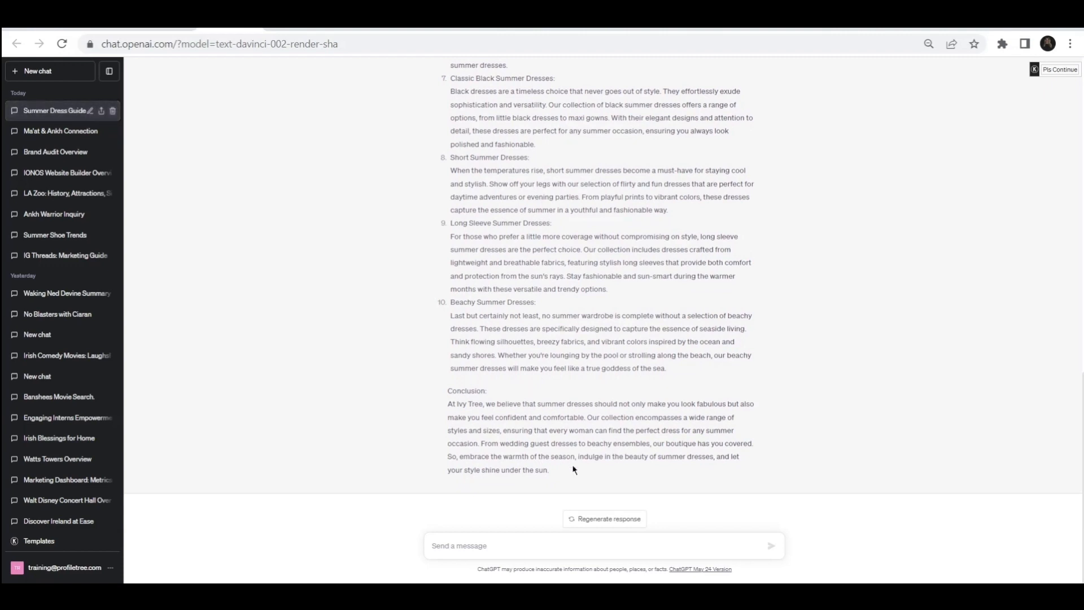
Step: Select the entire generated blog response and paste it into a new untitled Google Docs document
{"action": "left_click_drag", "start_coordinate": [551, 469], "coordinate": [435, 67]}
{"action": "left_click_drag", "start_coordinate": [429, 67], "coordinate": [434, 228]}
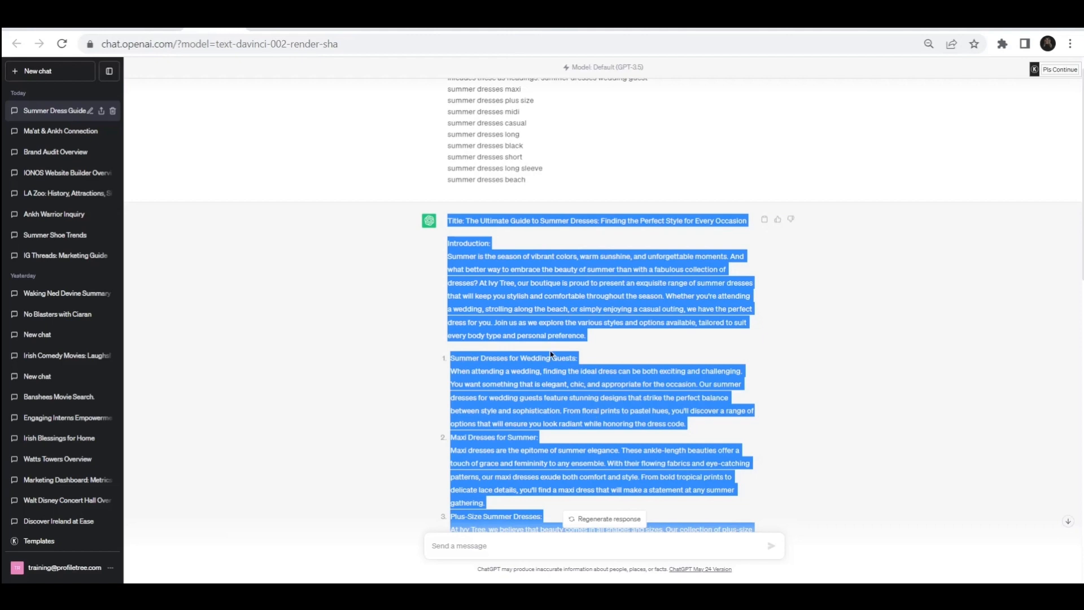
{"action": "scroll", "coordinate": [550, 350], "scroll_direction": "down", "scroll_amount": 2}
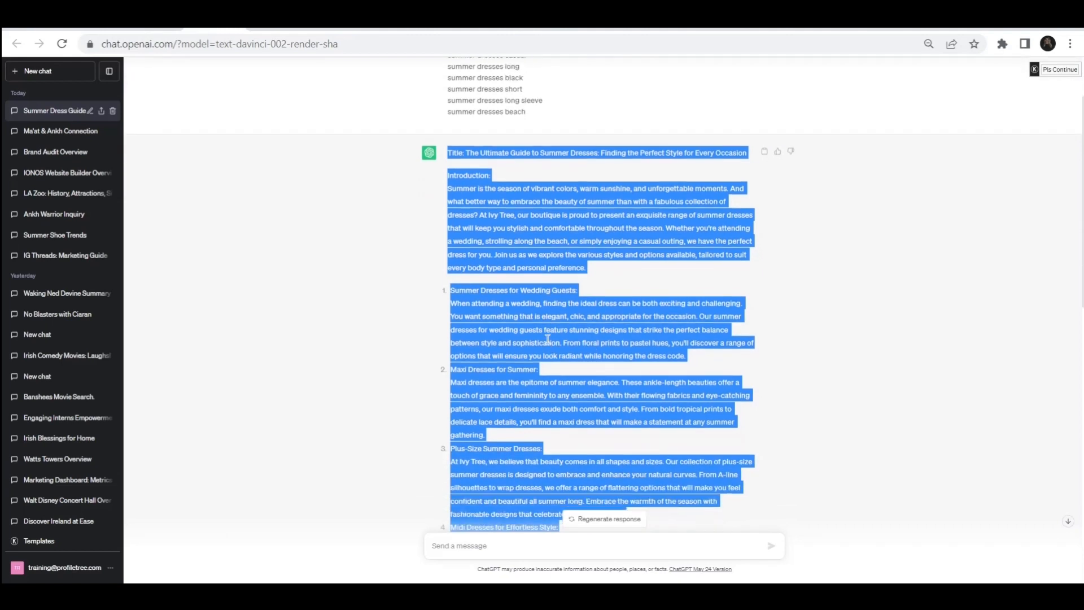
{"action": "left_click", "coordinate": [277, 29]}
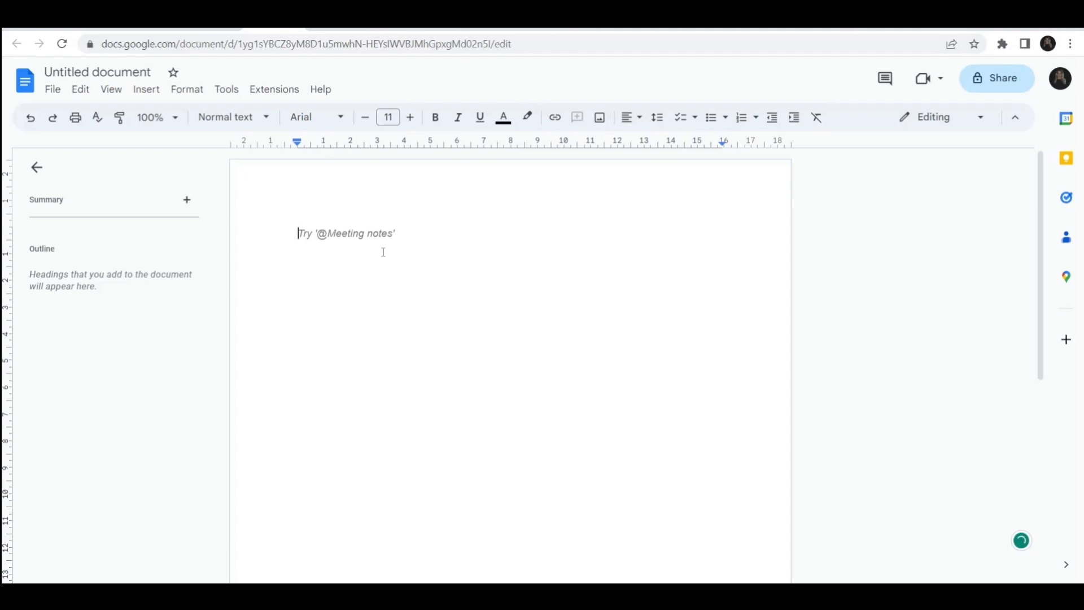
{"action": "key", "text": "ctrl+v"}
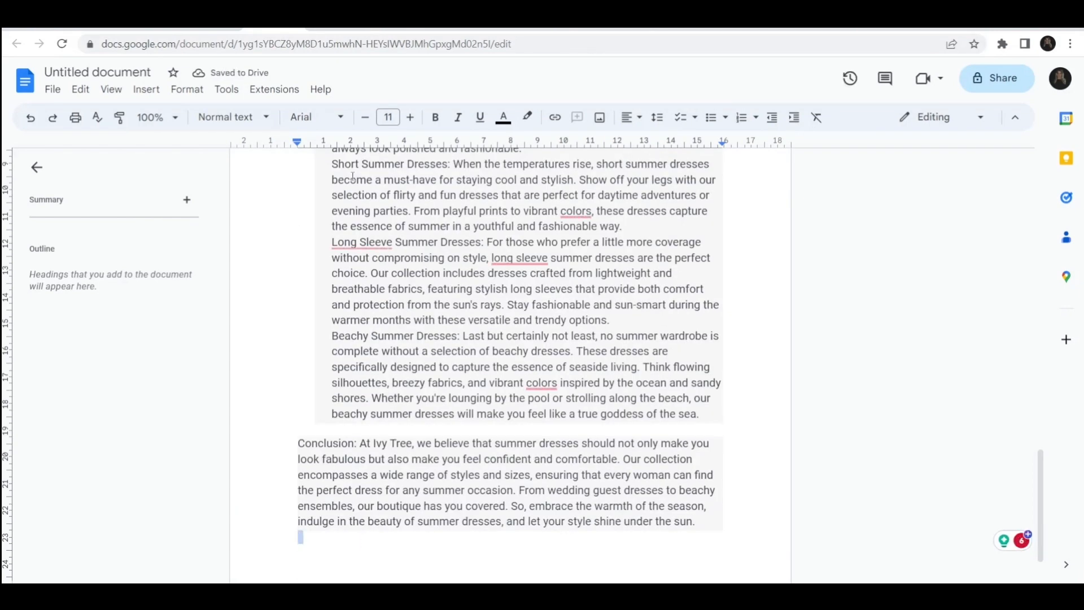
Step: Select all of the pasted blog text and apply the Normal text style to it
{"action": "left_click_drag", "start_coordinate": [359, 543], "coordinate": [323, 97]}
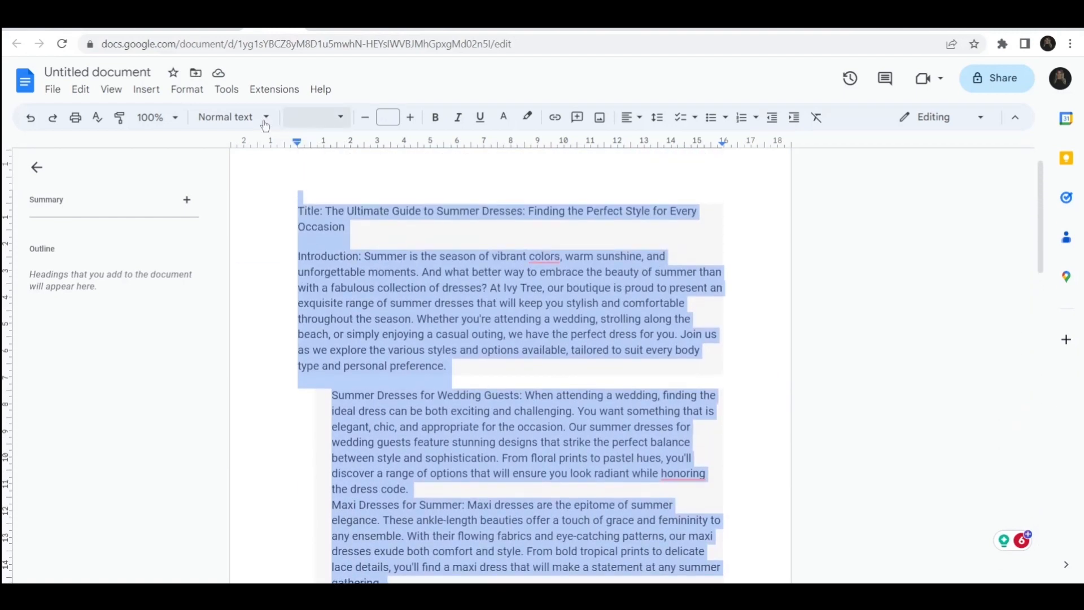
{"action": "left_click", "coordinate": [233, 117]}
{"action": "mouse_move", "coordinate": [316, 150]}
{"action": "left_click", "coordinate": [411, 142]}
{"action": "left_click", "coordinate": [359, 225]}
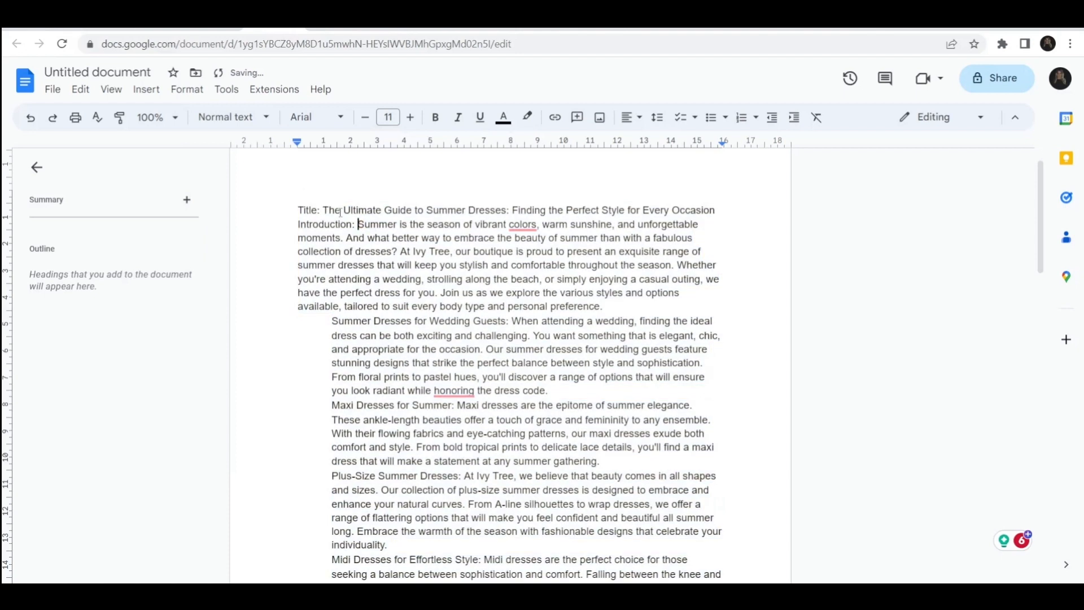
Step: Delete the 'Title:' label and format the blog's title line with the Title style
{"action": "left_click_drag", "start_coordinate": [324, 210], "coordinate": [298, 210]}
{"action": "key", "text": "BackSpace"}
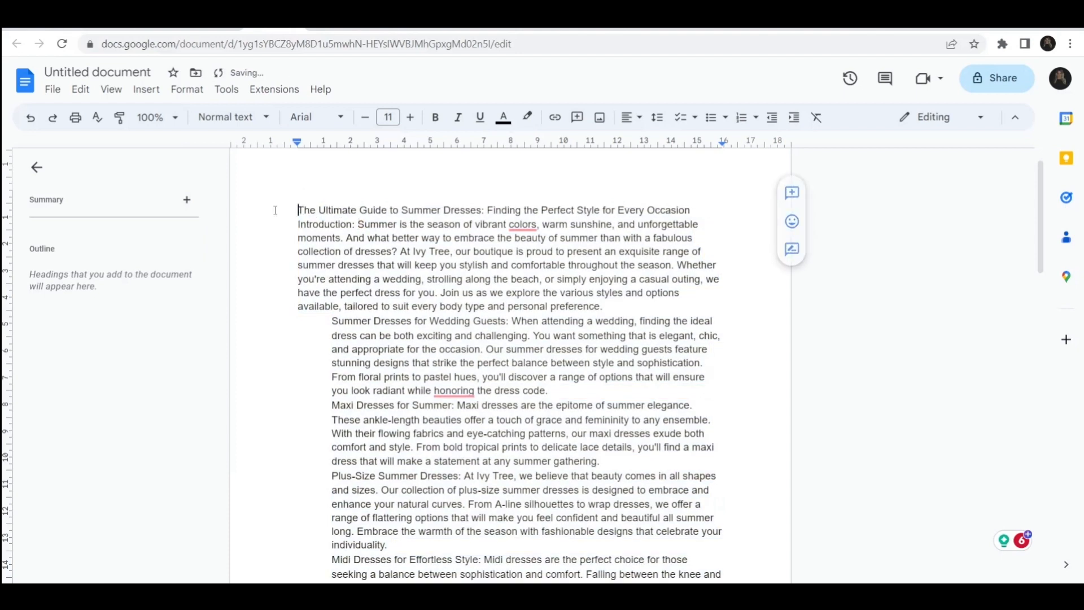
{"action": "left_click_drag", "start_coordinate": [691, 211], "coordinate": [291, 209]}
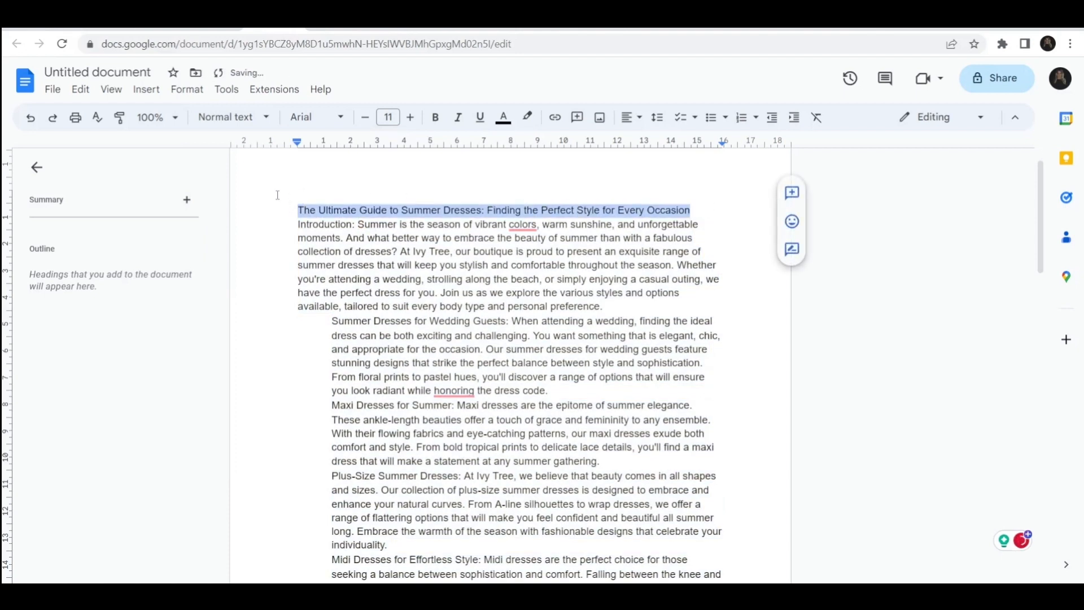
{"action": "left_click", "coordinate": [215, 124]}
{"action": "left_click", "coordinate": [327, 222]}
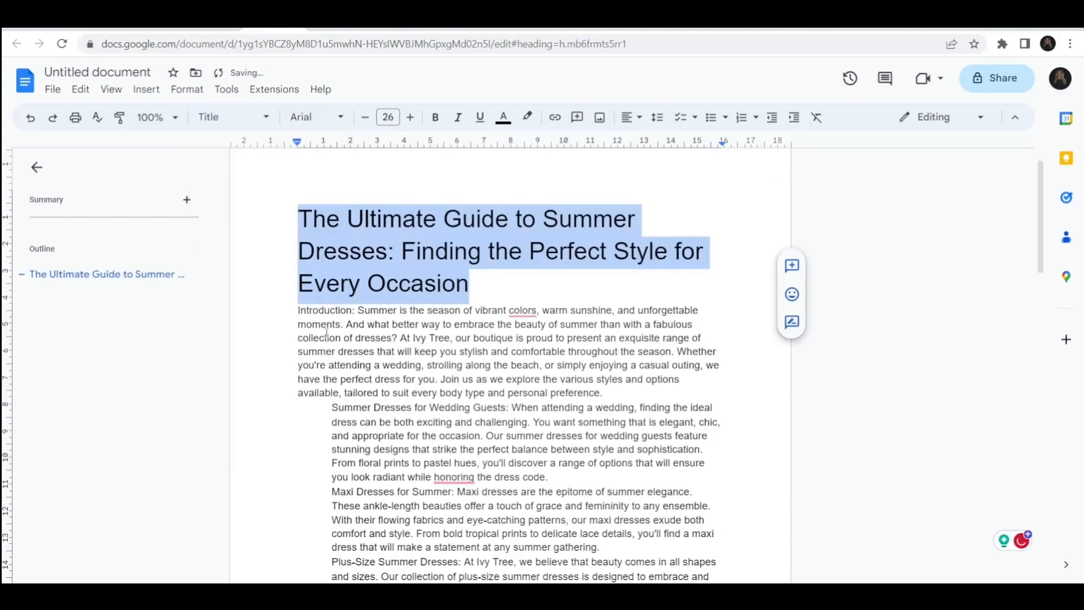
Step: Remove the 'Introduction:' label so the introduction starts on its own paragraph below the title
{"action": "left_click", "coordinate": [358, 311]}
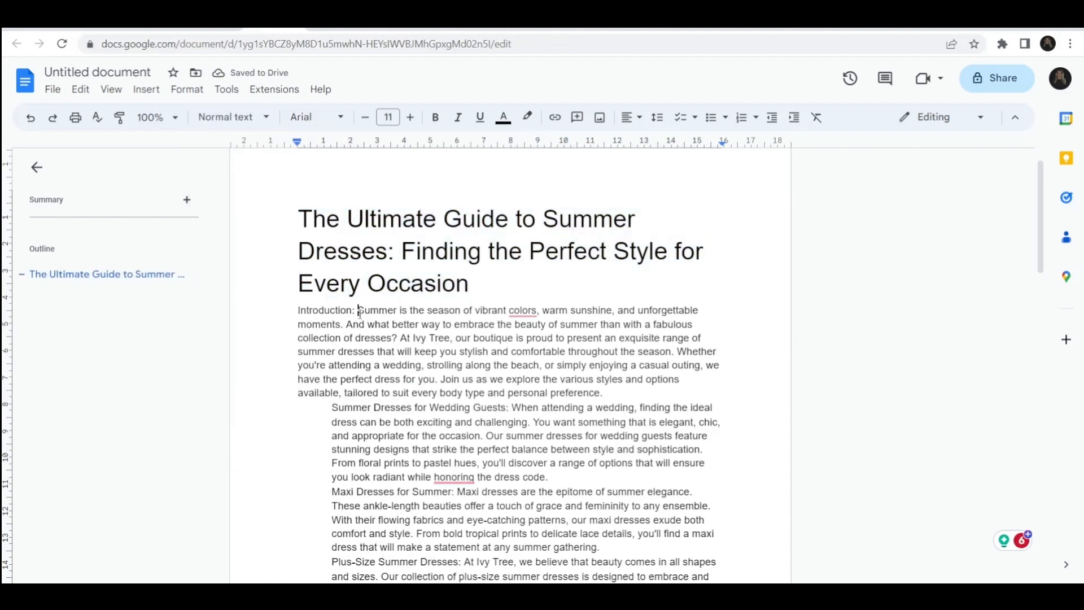
{"action": "key", "text": "Return"}
{"action": "left_click_drag", "start_coordinate": [360, 311], "coordinate": [266, 311]}
{"action": "key", "text": "BackSpace"}
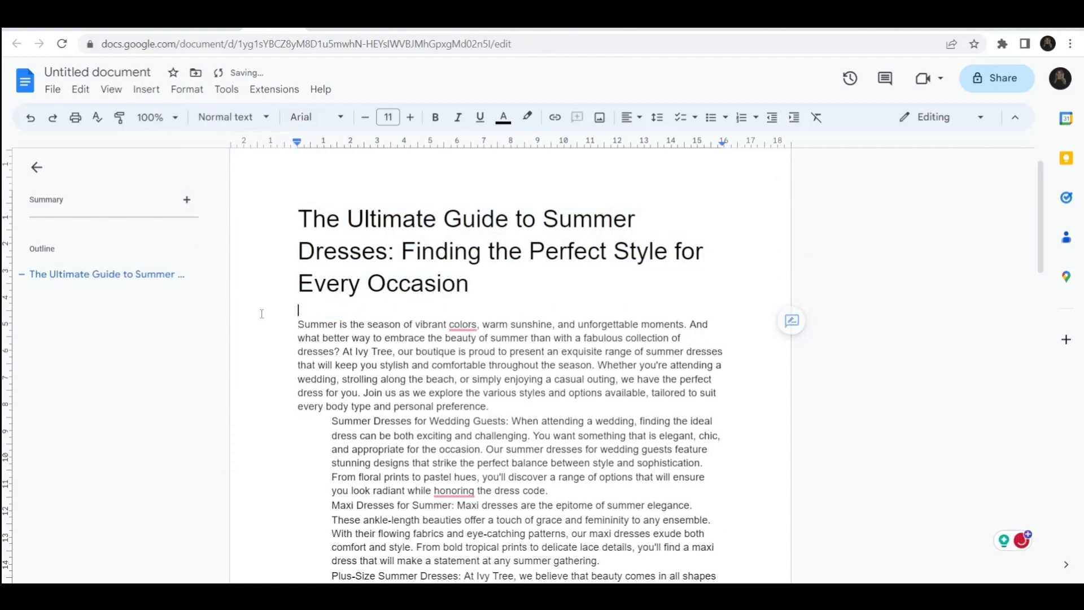
Step: Add a blank line after the introduction, un-indent the wedding guests section, and put 'Summer Dresses for Wedding Guests' on its own line without the colon
{"action": "left_click", "coordinate": [520, 412]}
{"action": "type", "text": "#"}
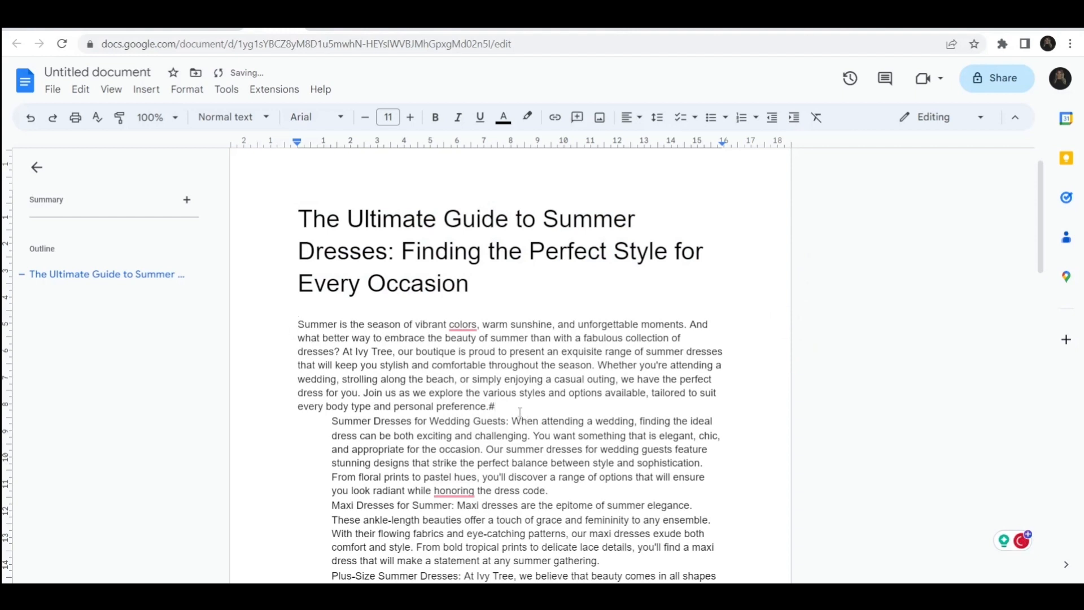
{"action": "key", "text": "Return"}
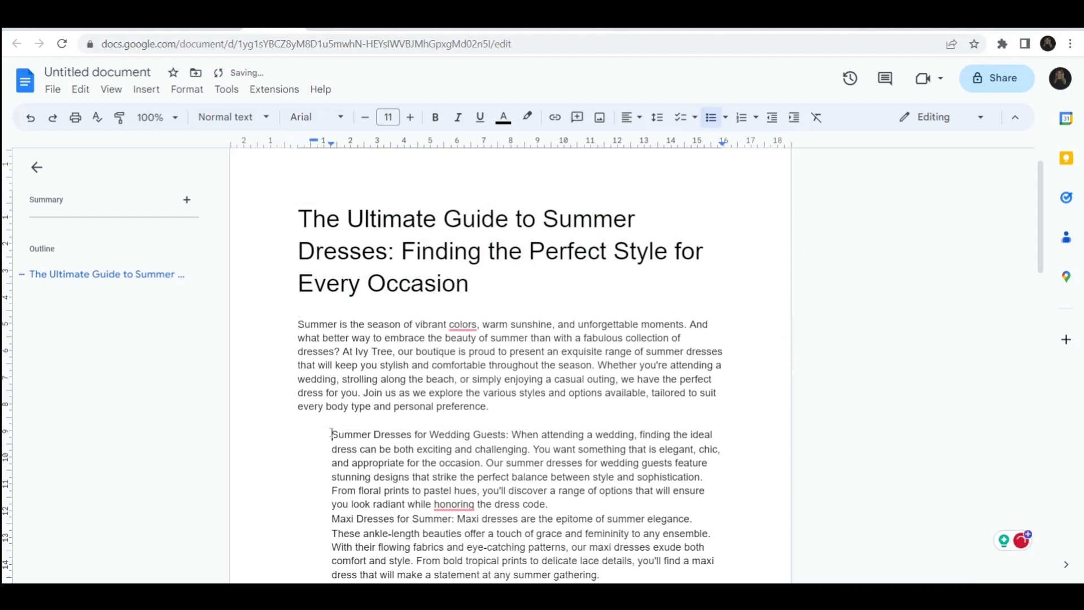
{"action": "key", "text": "Delete"}
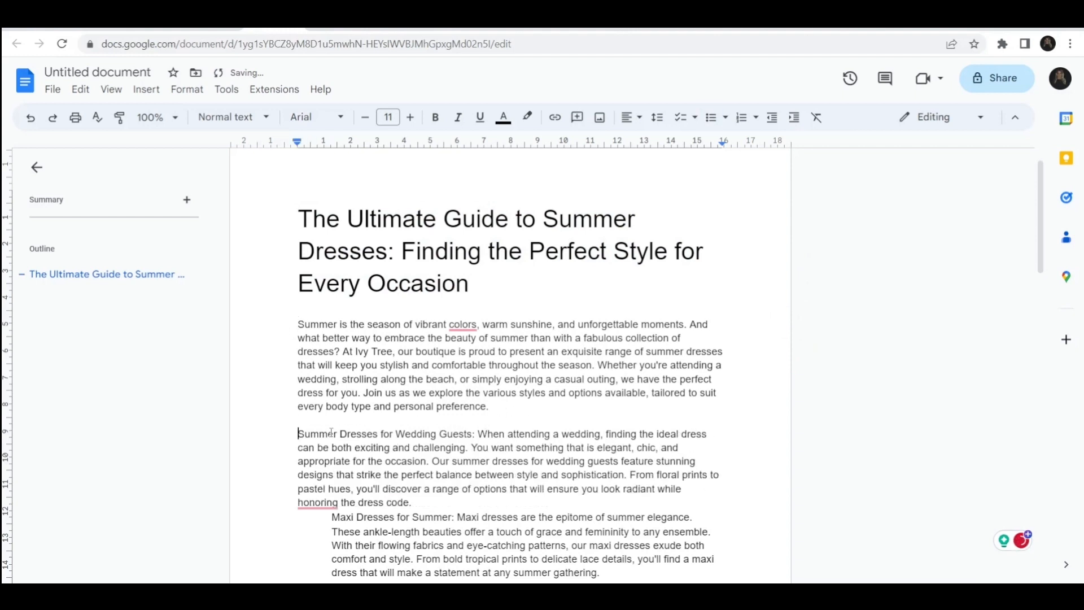
{"action": "left_click", "coordinate": [478, 433]}
{"action": "key", "text": "BackSpace"}
{"action": "key", "text": "BackSpace"}
{"action": "key", "text": "Return"}
Step: Un-indent the maxi section with a blank line above it and put 'Maxi Dresses for Summer' on its own line without the colon
{"action": "scroll", "coordinate": [478, 434], "scroll_direction": "down", "scroll_amount": 3}
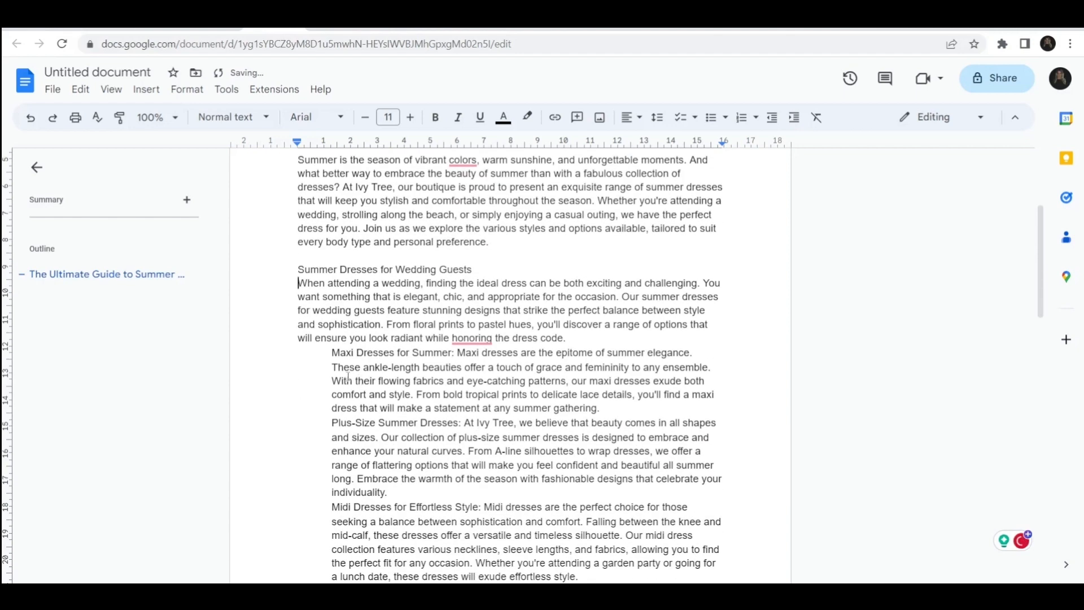
{"action": "left_click", "coordinate": [324, 355]}
{"action": "key", "text": "BackSpace"}
{"action": "key", "text": "Return"}
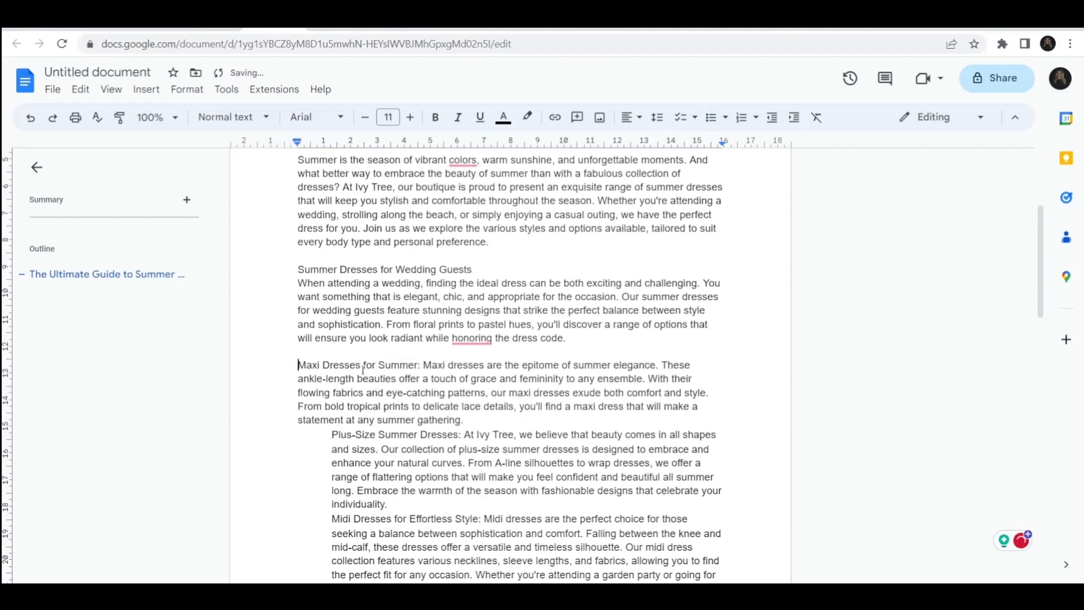
{"action": "left_click", "coordinate": [423, 365]}
{"action": "key", "text": "BackSpace"}
{"action": "key", "text": "BackSpace"}
{"action": "key", "text": "Return"}
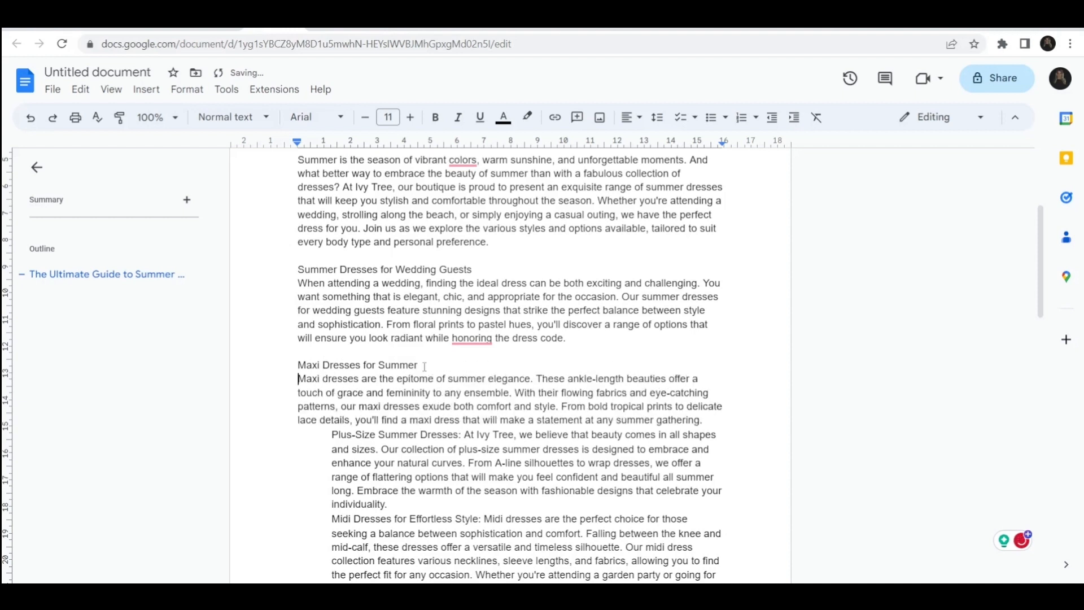
Step: Un-indent the plus-size section with a blank line above it and put 'Plus-Size Summer Dresses' on its own line without the colon
{"action": "left_click", "coordinate": [327, 431]}
{"action": "key", "text": "BackSpace"}
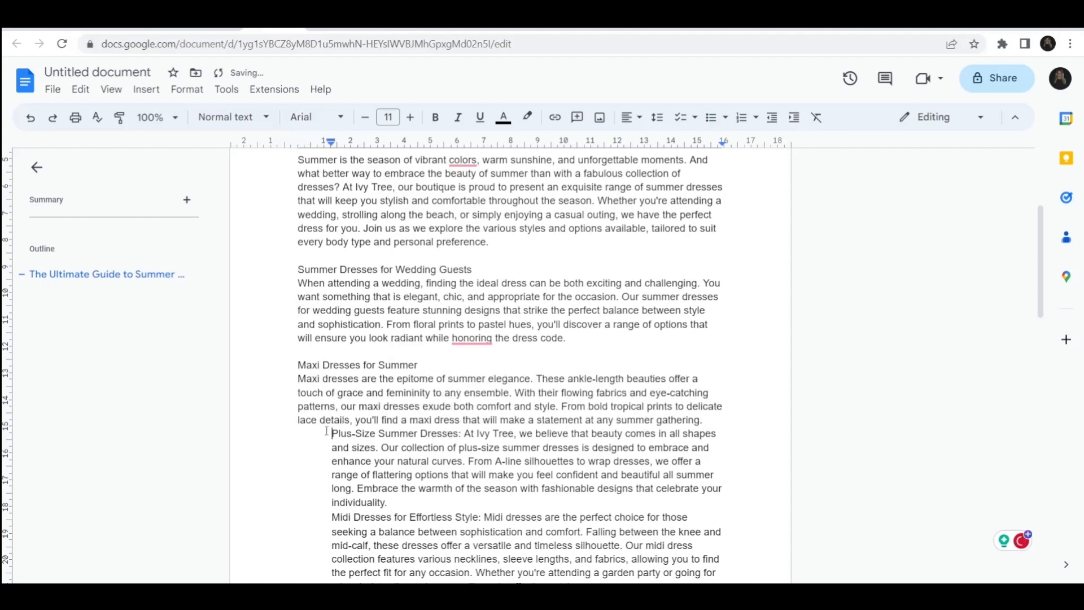
{"action": "key", "text": "Return"}
{"action": "left_click", "coordinate": [433, 449]}
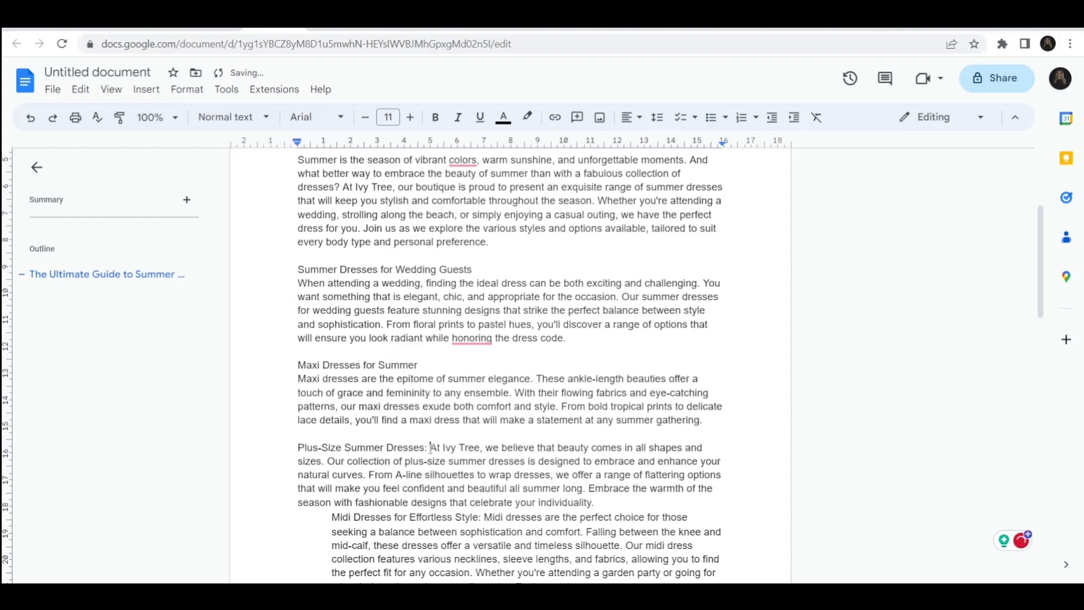
{"action": "key", "text": "BackSpace"}
{"action": "key", "text": "BackSpace"}
{"action": "key", "text": "Return"}
Step: Un-indent the midi section with a blank line above it and put 'Midi Dresses for Effortless Style' on its own line without the colon
{"action": "scroll", "coordinate": [373, 420], "scroll_direction": "down", "scroll_amount": 3}
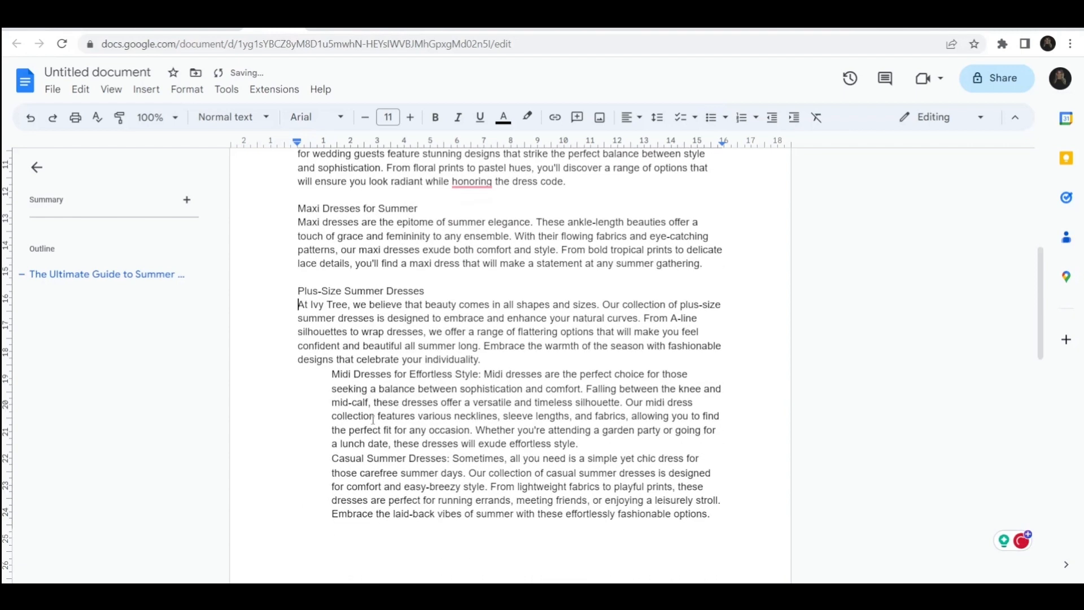
{"action": "left_click", "coordinate": [332, 374]}
{"action": "key", "text": "BackSpace"}
{"action": "key", "text": "Return"}
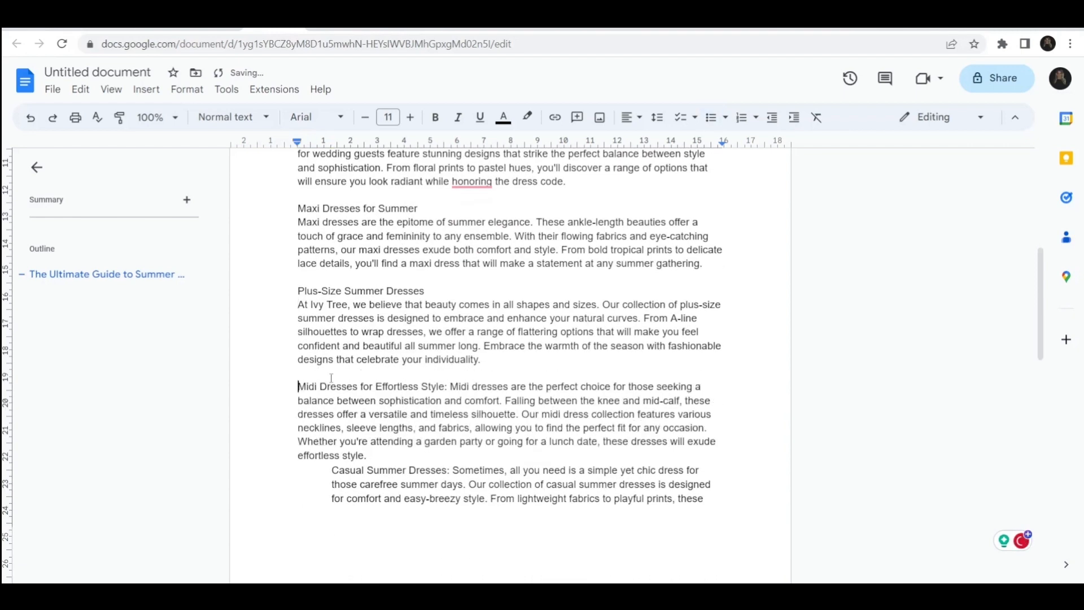
{"action": "left_click", "coordinate": [451, 386]}
{"action": "key", "text": "BackSpace"}
{"action": "key", "text": "BackSpace"}
{"action": "key", "text": "Return"}
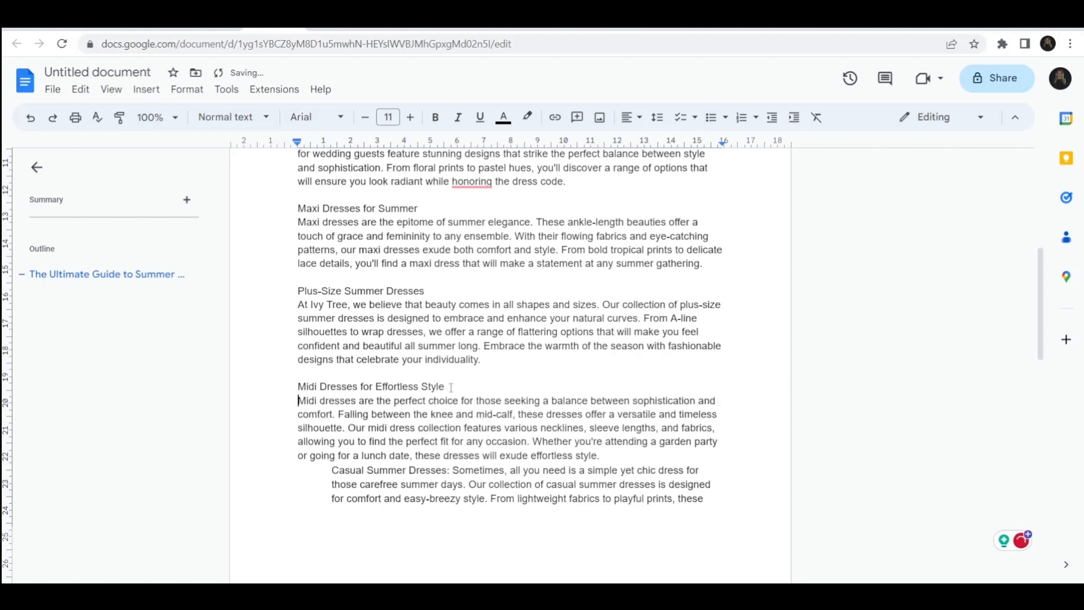
Step: Un-indent the casual section with a blank line above it and put 'Casual Summer Dresses' on its own line without the colon
{"action": "left_click", "coordinate": [331, 467]}
{"action": "key", "text": "BackSpace"}
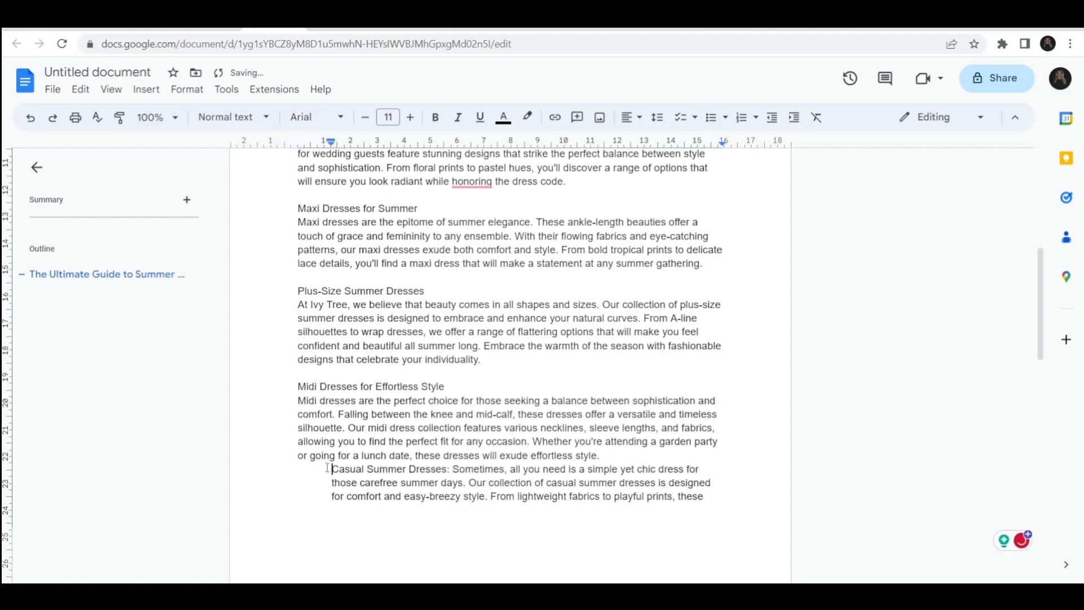
{"action": "key", "text": "BackSpace"}
{"action": "key", "text": "Return"}
{"action": "scroll", "coordinate": [327, 467], "scroll_direction": "down", "scroll_amount": 2}
{"action": "left_click", "coordinate": [420, 383]}
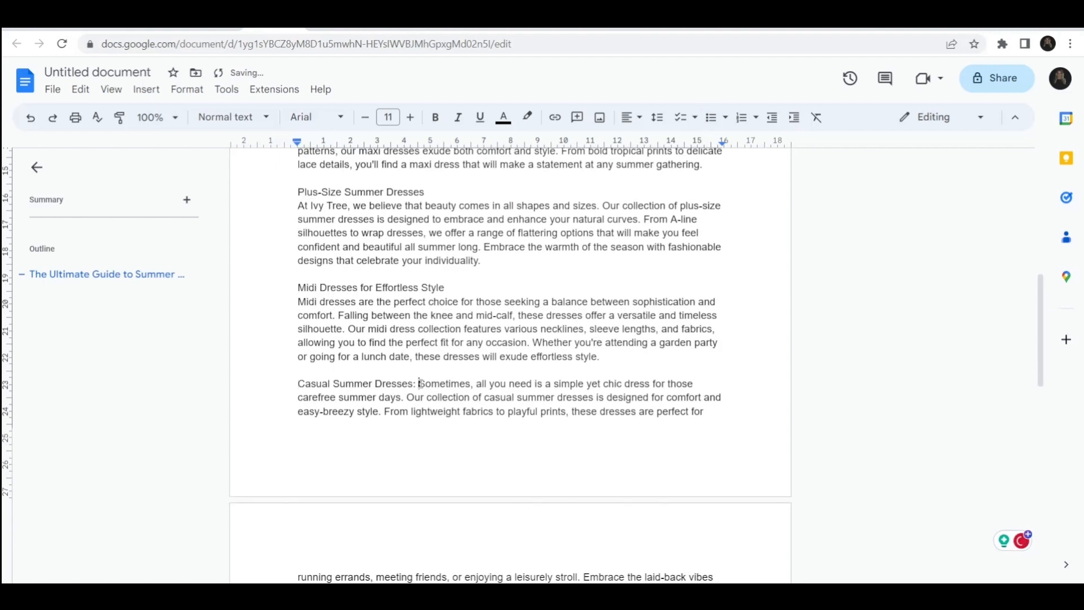
{"action": "key", "text": "BackSpace"}
{"action": "key", "text": "BackSpace"}
{"action": "key", "text": "Return"}
Step: Un-indent the long dresses section with a blank line above it and put 'Long Summer Dresses' on its own line without the colon
{"action": "scroll", "coordinate": [421, 383], "scroll_direction": "down", "scroll_amount": 3}
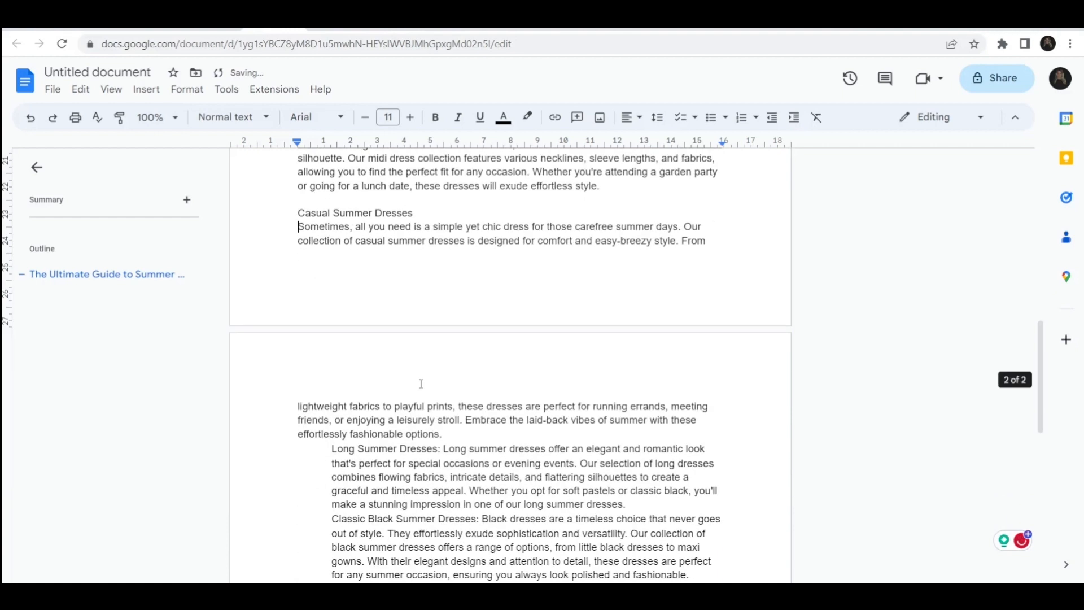
{"action": "left_click", "coordinate": [320, 451]}
{"action": "key", "text": "BackSpace"}
{"action": "key", "text": "BackSpace"}
{"action": "key", "text": "Return"}
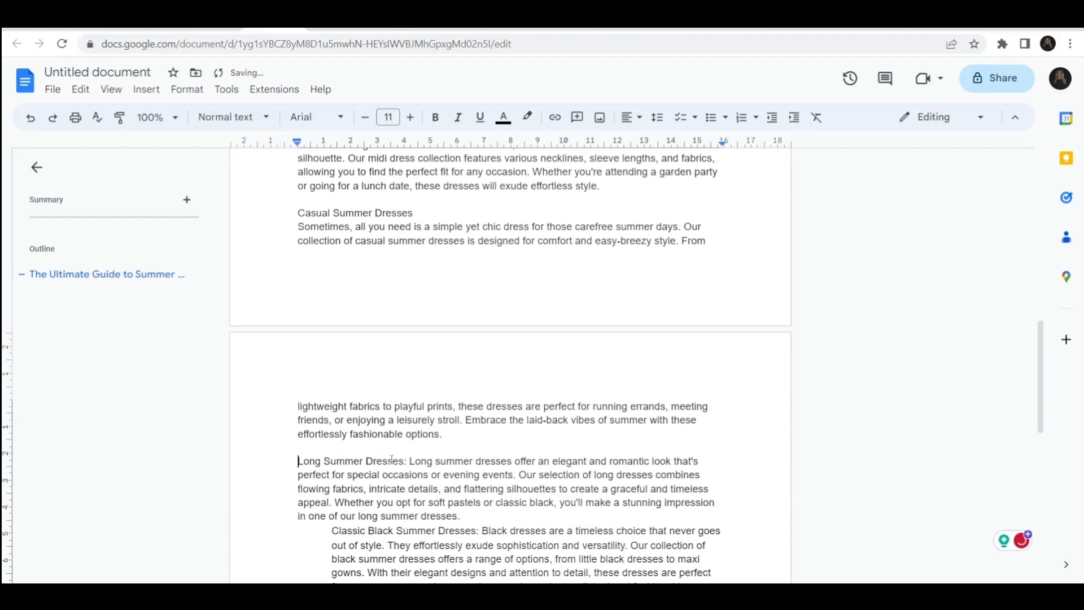
{"action": "left_click", "coordinate": [410, 462]}
{"action": "key", "text": "BackSpace"}
{"action": "key", "text": "BackSpace"}
{"action": "key", "text": "Return"}
Step: Move the classic black section out of the indented list and put 'Classic Black Summer Dresses' on its own line without the colon
{"action": "scroll", "coordinate": [335, 433], "scroll_direction": "down", "scroll_amount": 3}
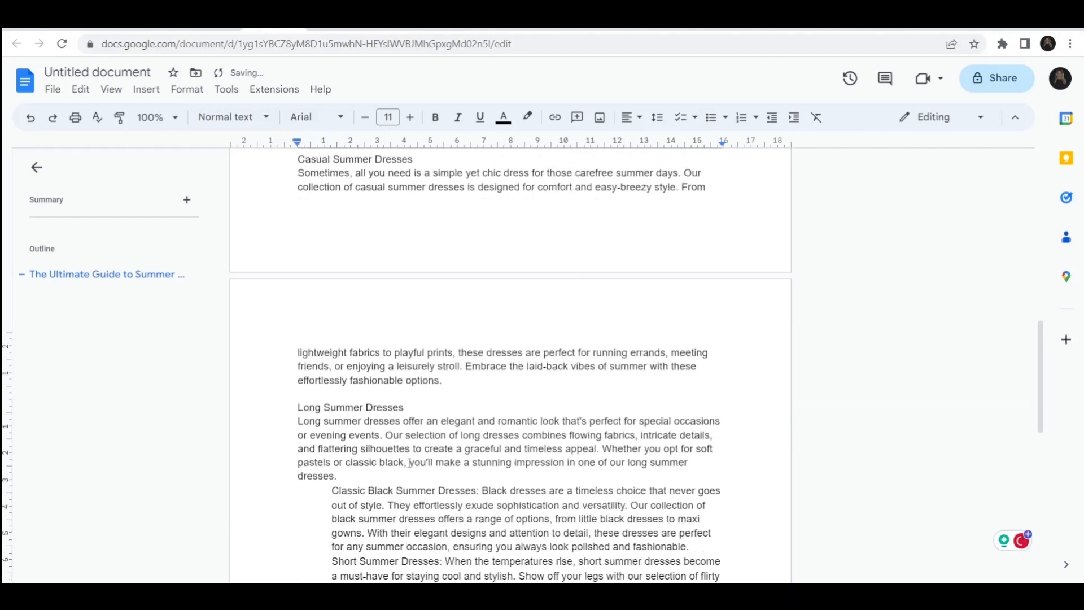
{"action": "left_click", "coordinate": [315, 407]}
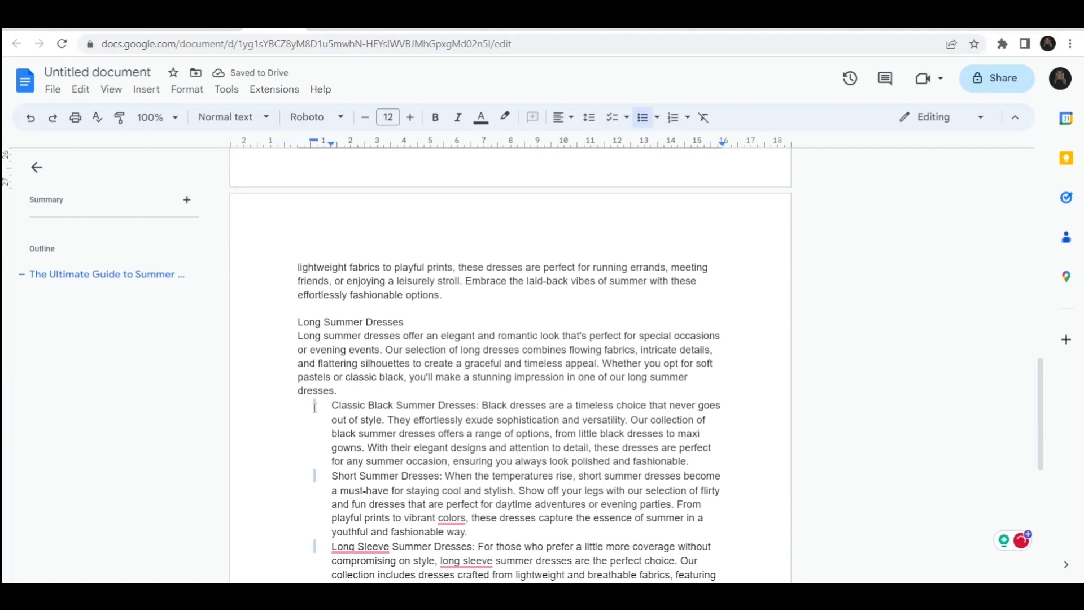
{"action": "key", "text": "BackSpace"}
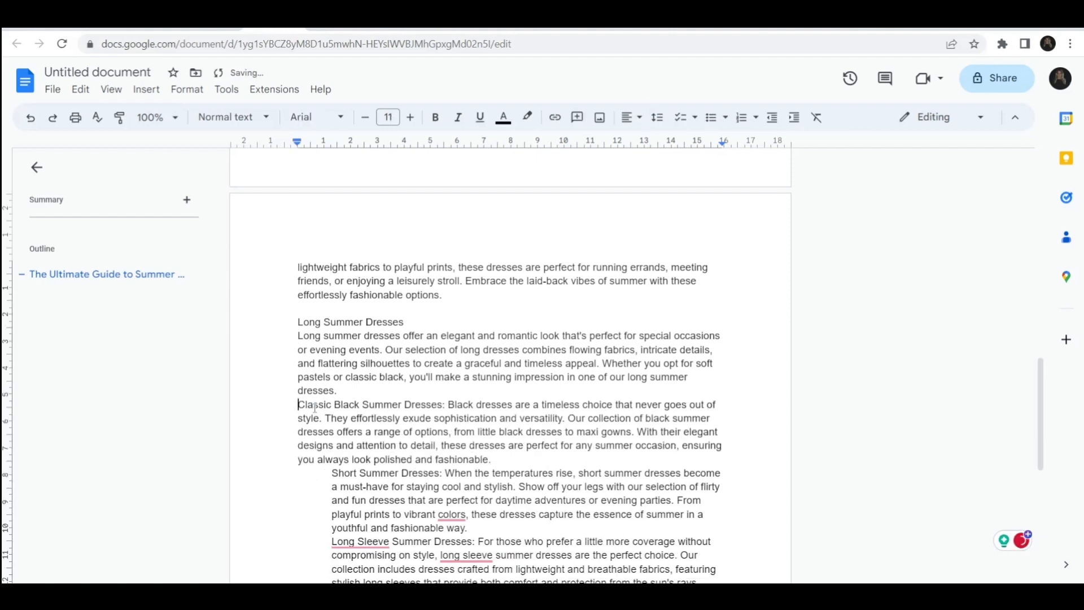
{"action": "left_click", "coordinate": [449, 404]}
{"action": "key", "text": "BackSpace"}
{"action": "key", "text": "BackSpace"}
{"action": "key", "text": "Return"}
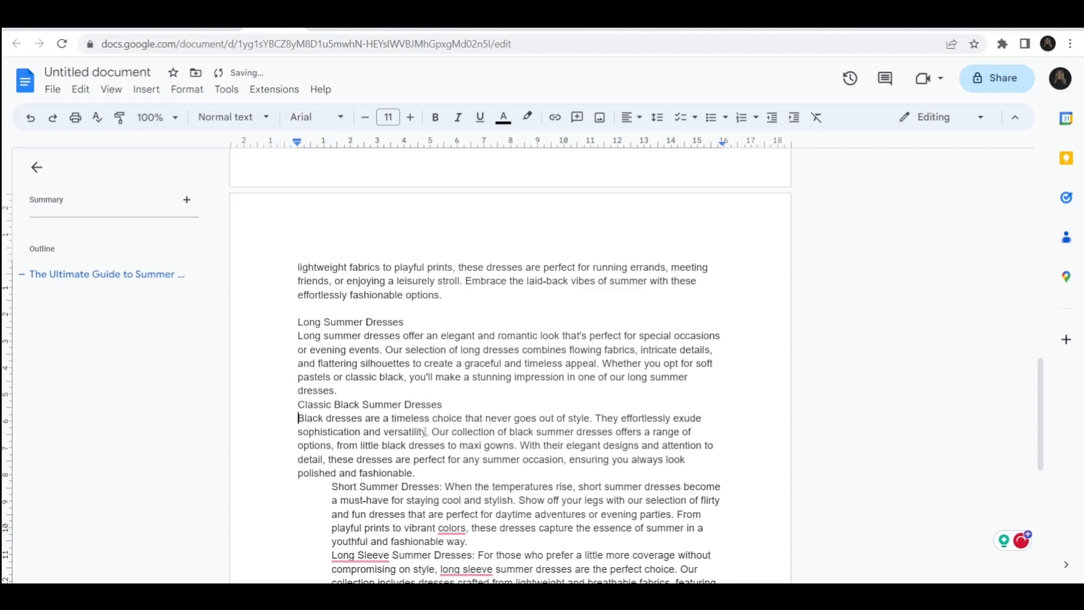
Step: Move the short dresses section out of the indented list and put 'Short Summer Dresses' on its own line without the colon
{"action": "left_click", "coordinate": [306, 488]}
{"action": "key", "text": "BackSpace"}
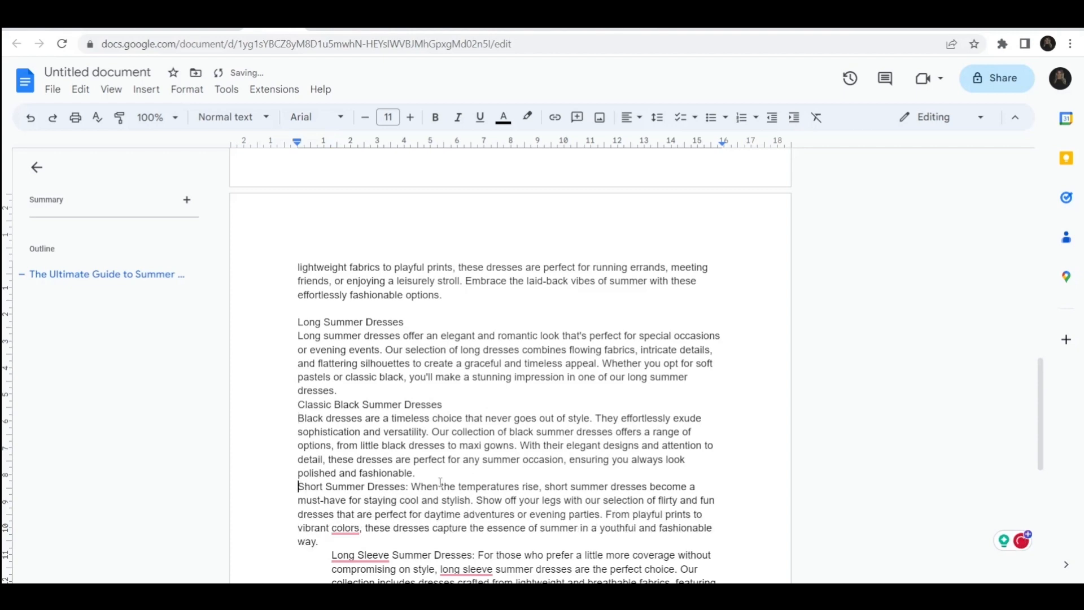
{"action": "left_click", "coordinate": [411, 487]}
{"action": "key", "text": "BackSpace"}
{"action": "key", "text": "BackSpace"}
{"action": "key", "text": "Return"}
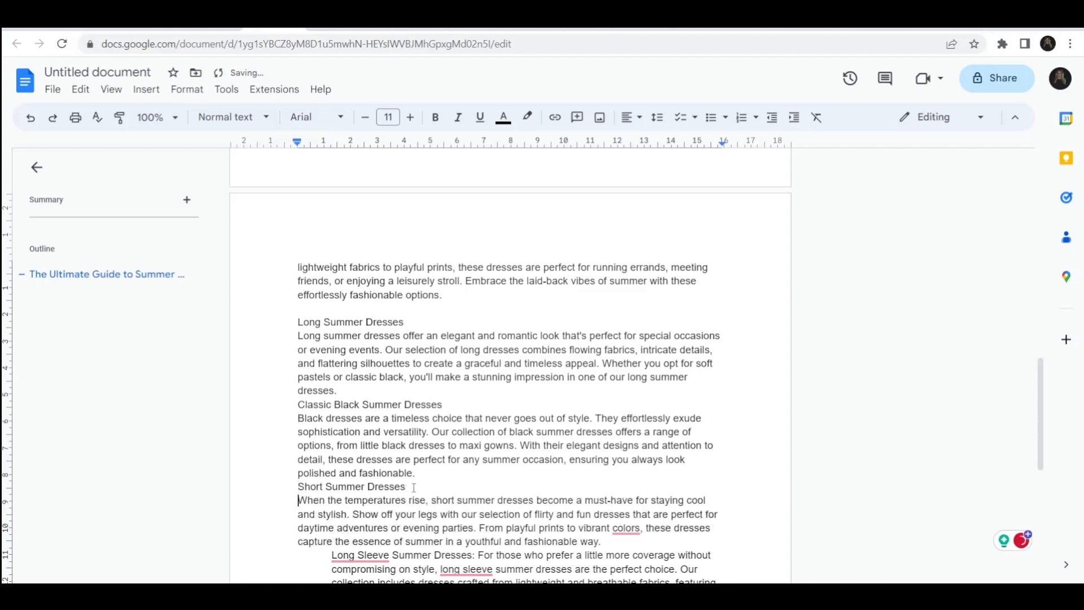
Step: Un-indent the long sleeve and beachy sections, putting their headings on separate lines without colons, and remove the 'Conclusion:' label
{"action": "scroll", "coordinate": [281, 253], "scroll_direction": "down", "scroll_amount": 5}
{"action": "left_click", "coordinate": [283, 247]}
{"action": "key", "text": "BackSpace"}
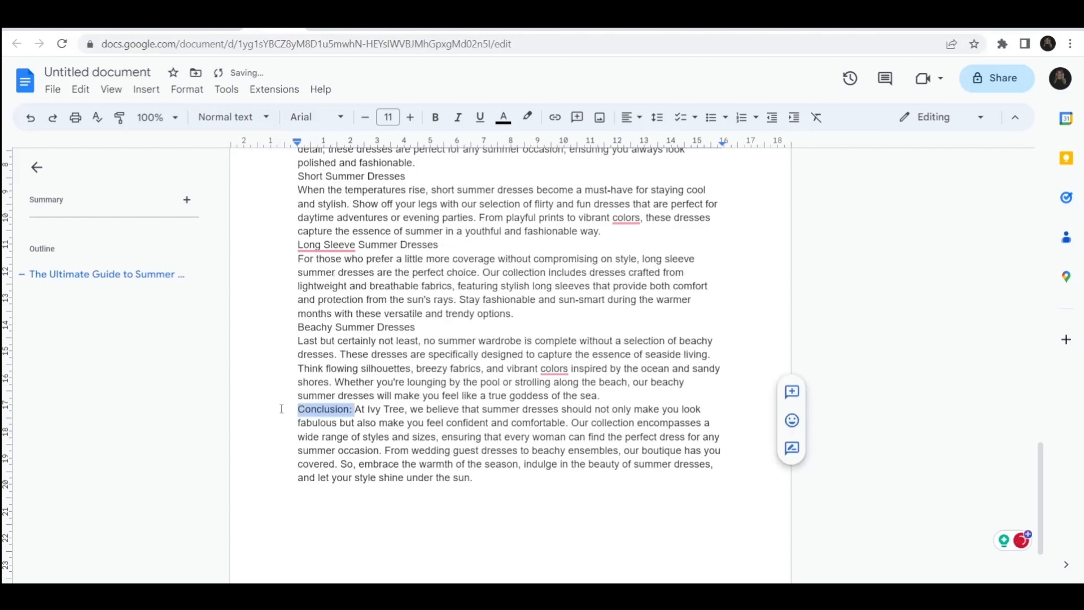
{"action": "key", "text": "BackSpace"}
{"action": "key", "text": "Return"}
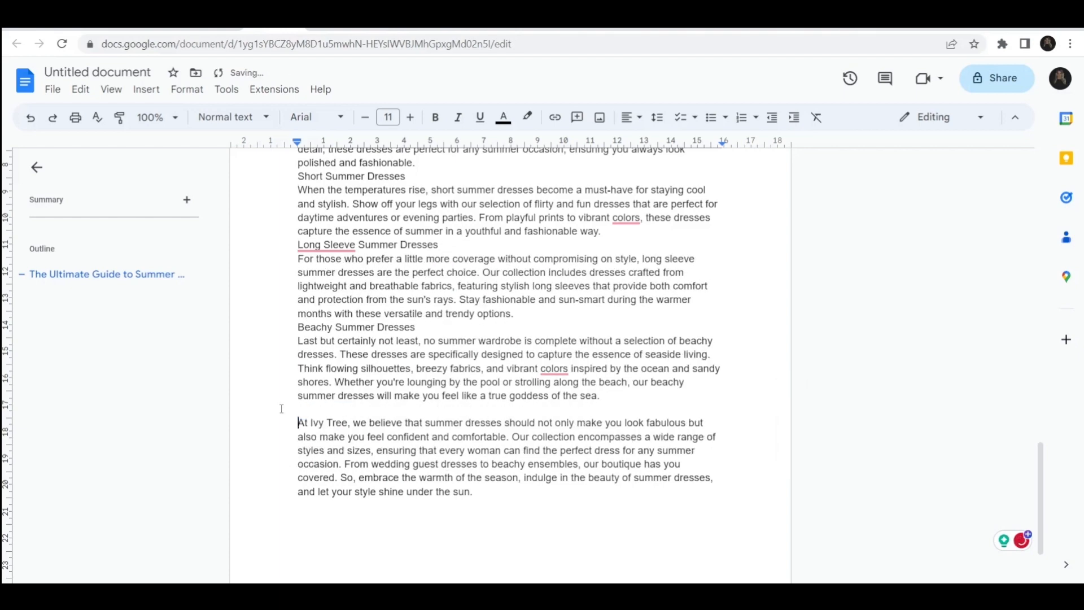
Step: Accept the British spellings 'colours' in the introduction and 'honouring' in the wedding guests section
{"action": "scroll", "coordinate": [281, 407], "scroll_direction": "up", "scroll_amount": 7}
{"action": "scroll", "coordinate": [281, 407], "scroll_direction": "up", "scroll_amount": 10}
{"action": "scroll", "coordinate": [435, 427], "scroll_direction": "down", "scroll_amount": 2}
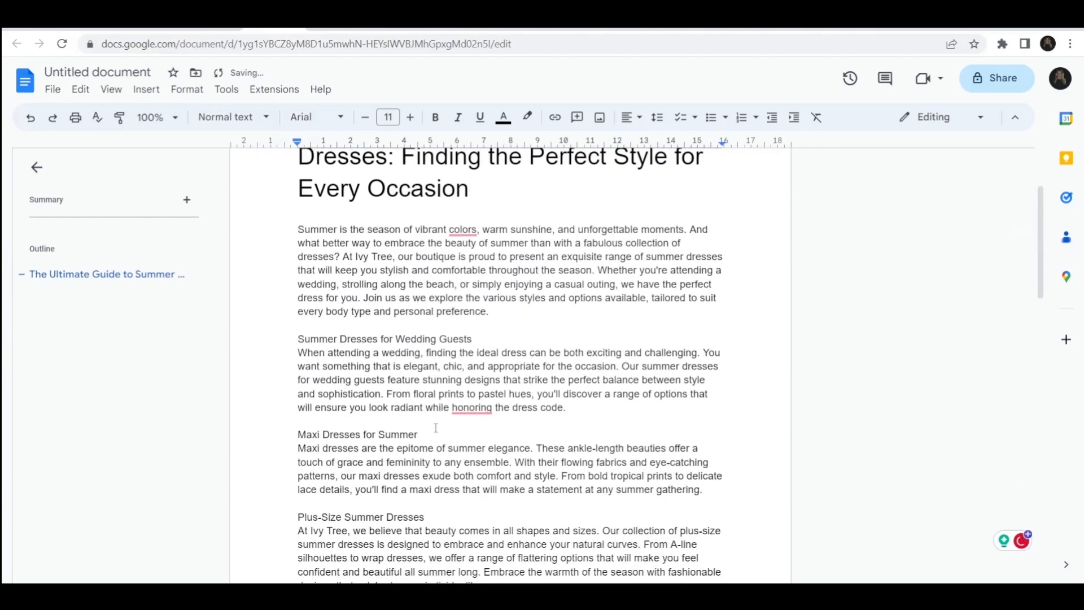
{"action": "left_click", "coordinate": [461, 222]}
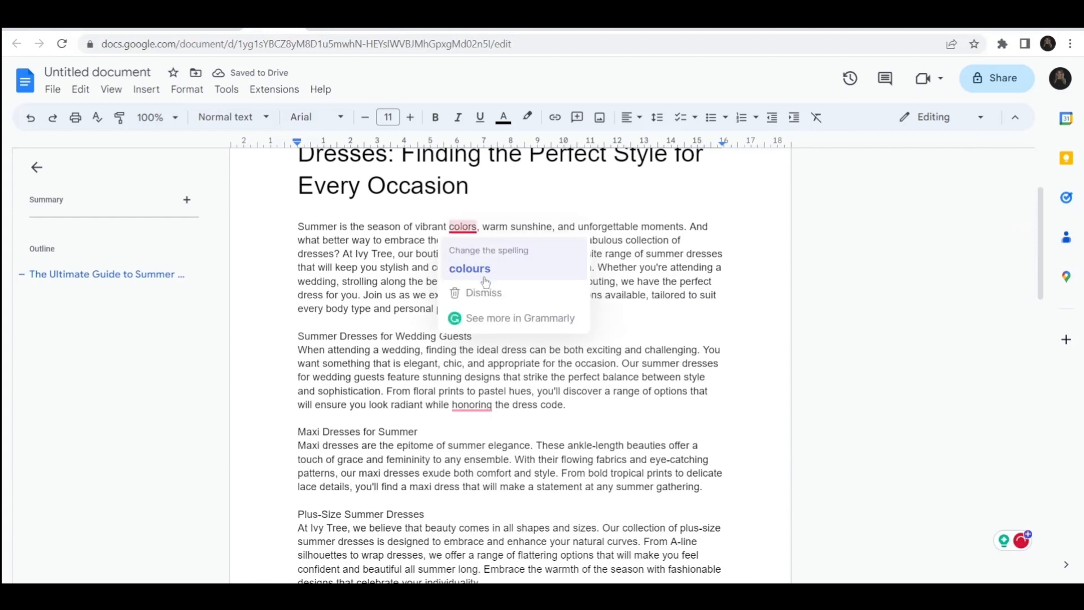
{"action": "left_click", "coordinate": [478, 267]}
{"action": "scroll", "coordinate": [479, 267], "scroll_direction": "up", "scroll_amount": 15}
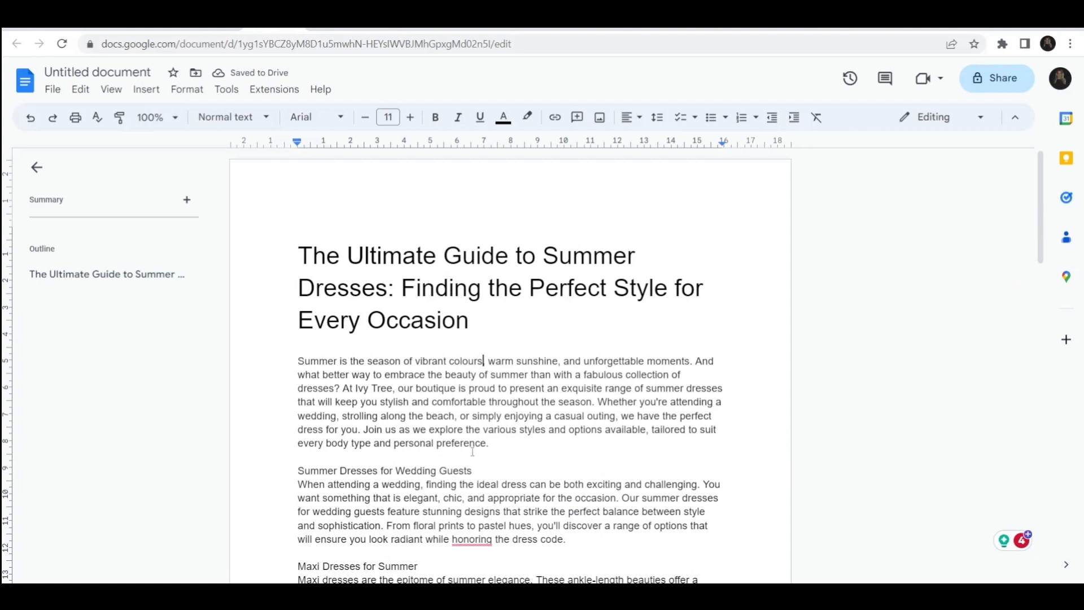
{"action": "scroll", "coordinate": [446, 434], "scroll_direction": "down", "scroll_amount": 2}
{"action": "left_click", "coordinate": [466, 446]}
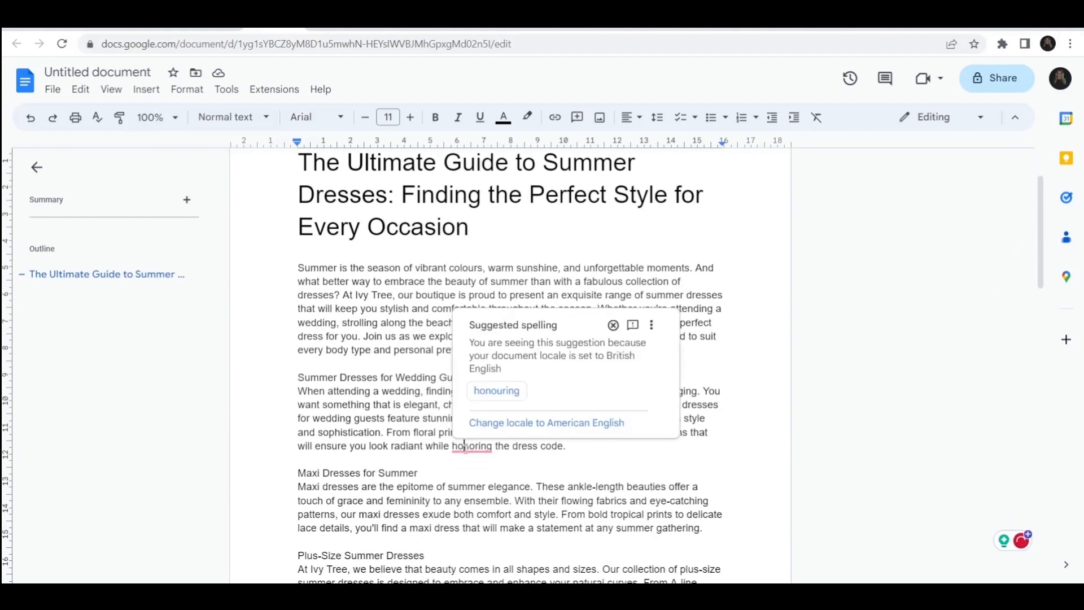
{"action": "left_click", "coordinate": [484, 390]}
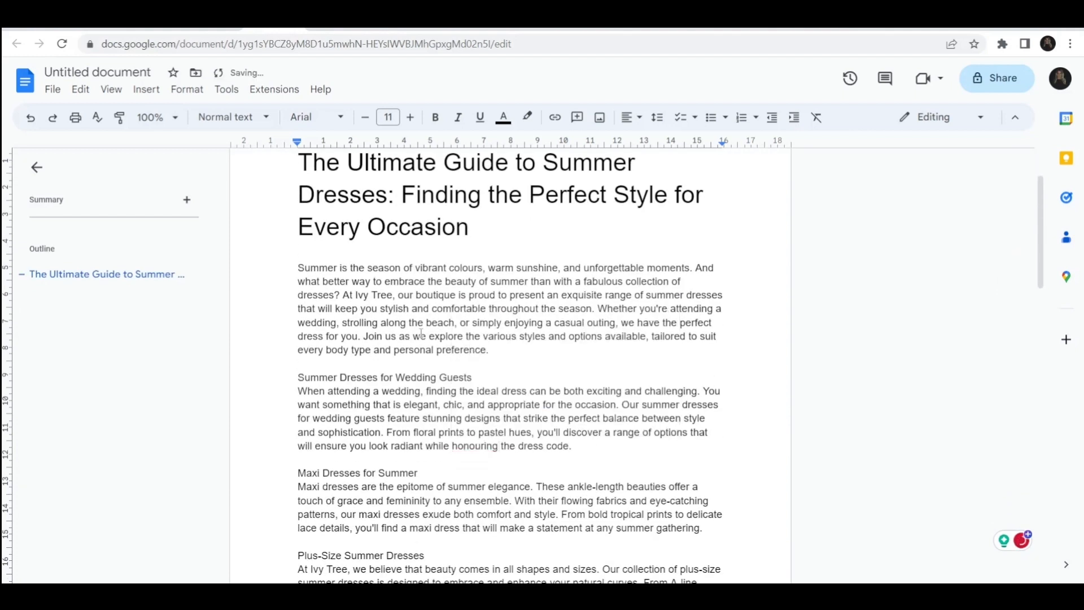
Step: Split the introduction after 'collection of dresses?' into a separate paragraph with a blank line between
{"action": "left_click", "coordinate": [344, 295]}
{"action": "key", "text": "Return"}
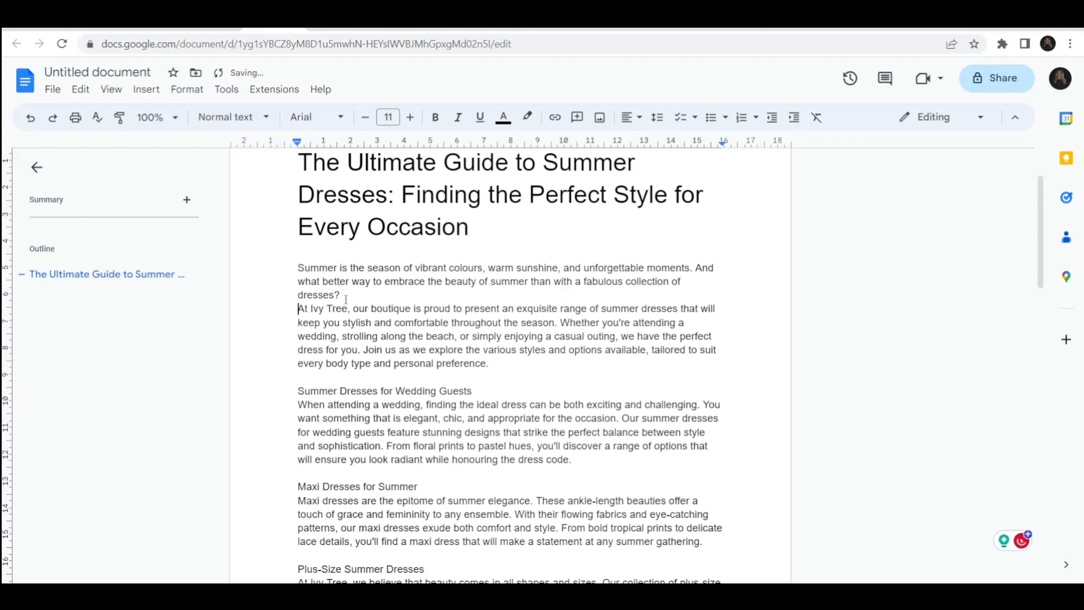
{"action": "key", "text": "Return"}
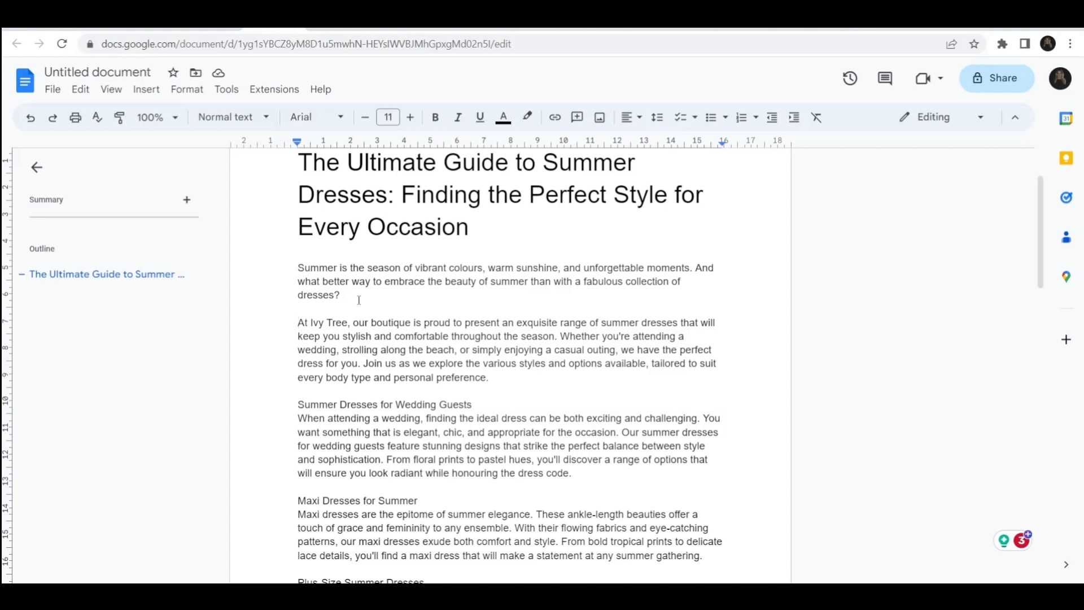
Step: Upload and insert a photo of a woman in a long black dress on a new line after the wedding guests section
{"action": "scroll", "coordinate": [350, 288], "scroll_direction": "down", "scroll_amount": 2}
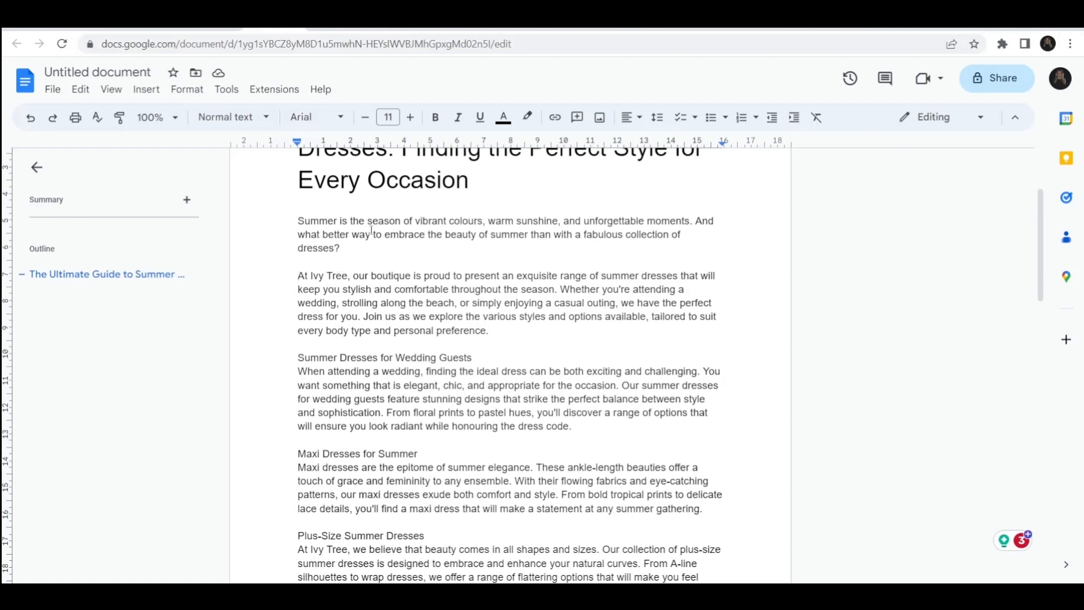
{"action": "scroll", "coordinate": [391, 280], "scroll_direction": "down", "scroll_amount": 2}
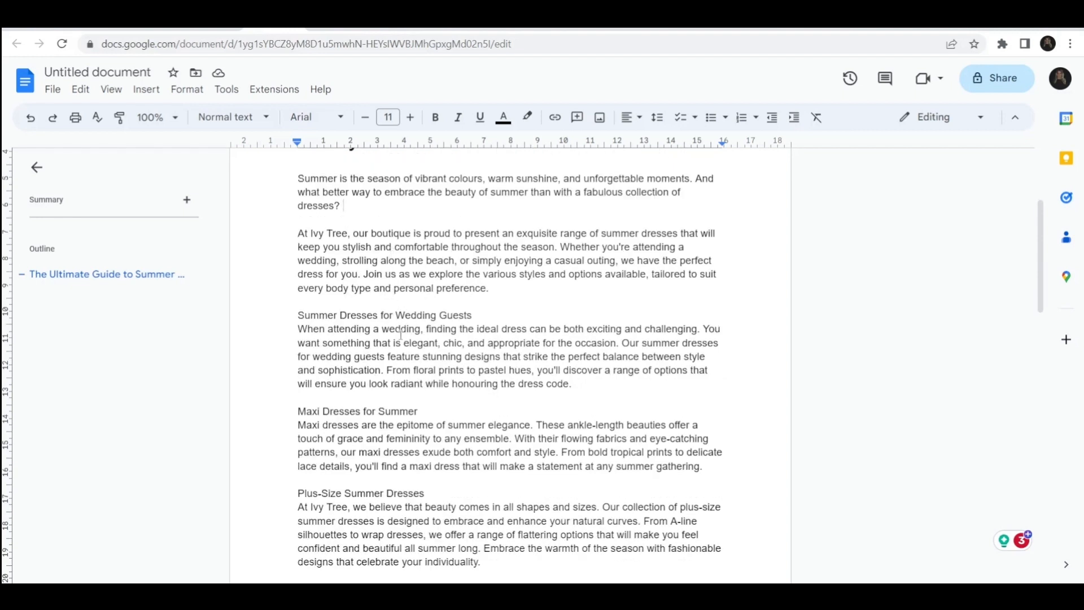
{"action": "scroll", "coordinate": [401, 334], "scroll_direction": "down", "scroll_amount": 3}
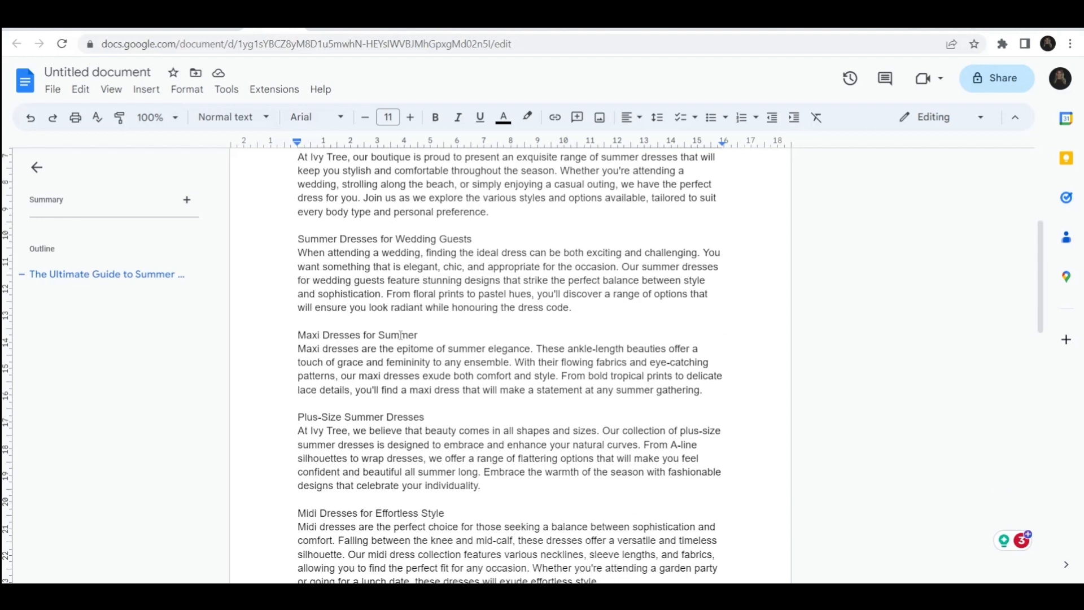
{"action": "left_click_drag", "start_coordinate": [384, 268], "coordinate": [382, 294]}
{"action": "left_click", "coordinate": [350, 239]}
{"action": "left_click", "coordinate": [580, 310]}
{"action": "key", "text": "Return"}
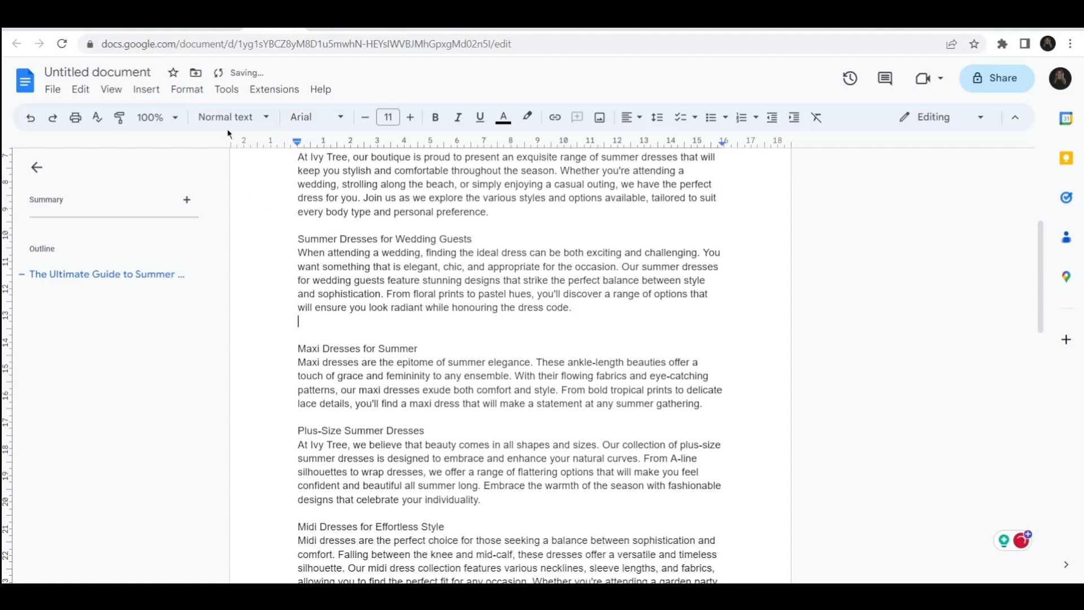
{"action": "left_click", "coordinate": [147, 92]}
{"action": "mouse_move", "coordinate": [334, 119]}
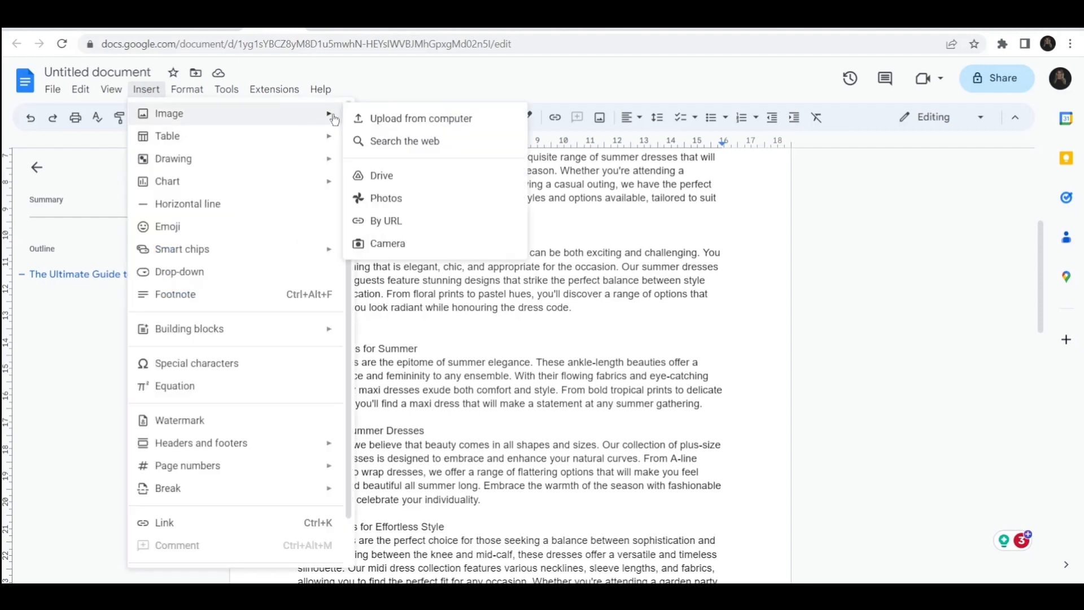
{"action": "left_click", "coordinate": [386, 118]}
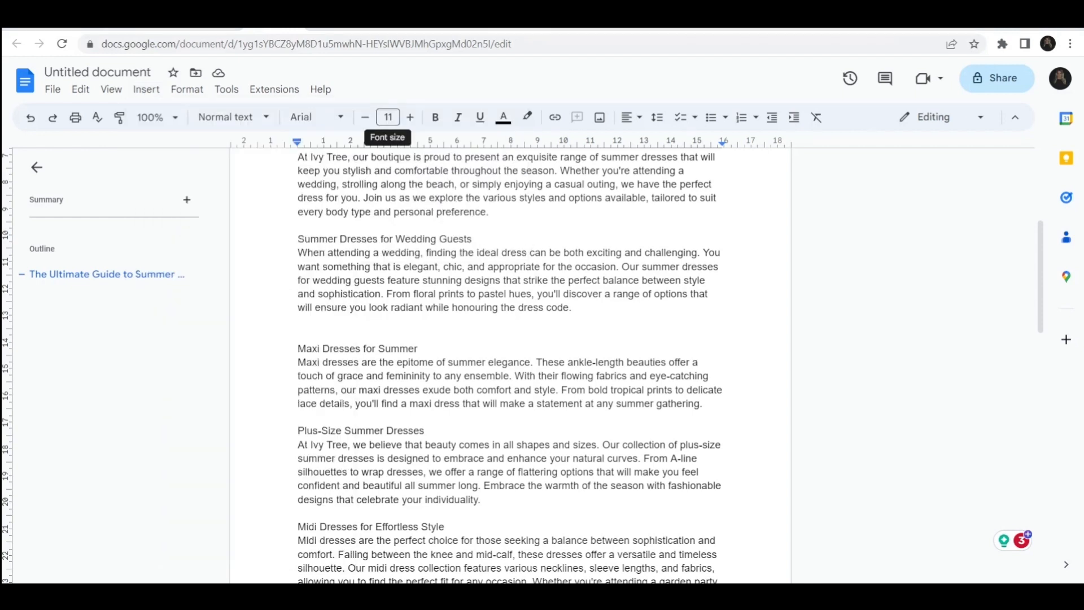
{"action": "left_click", "coordinate": [573, 307]}
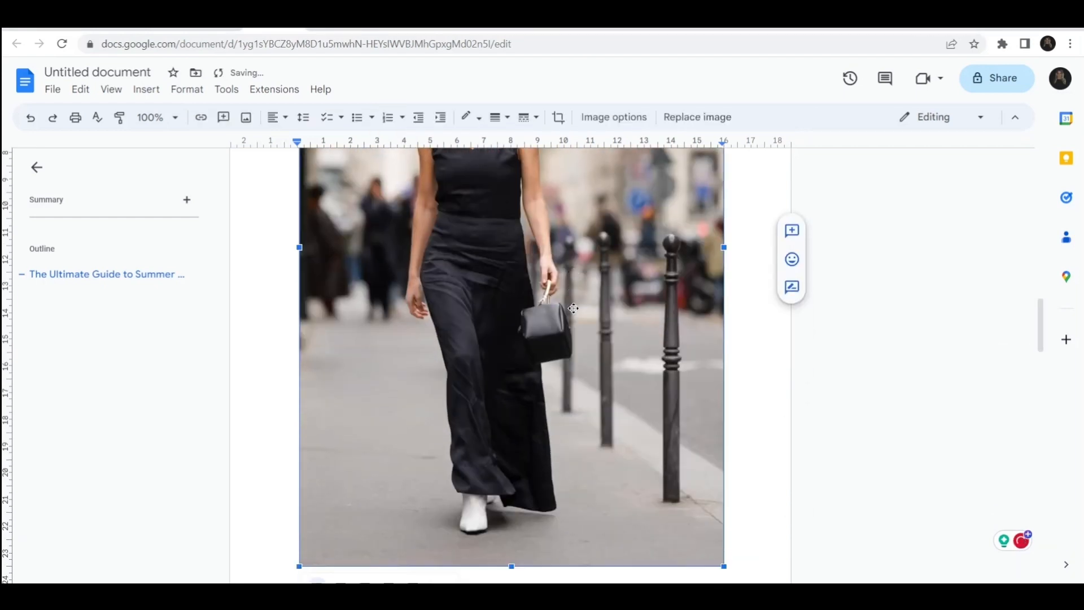
Step: Shrink the inserted photo to a little under half the text width by resizing it from its corner
{"action": "left_click_drag", "start_coordinate": [723, 565], "coordinate": [562, 322]}
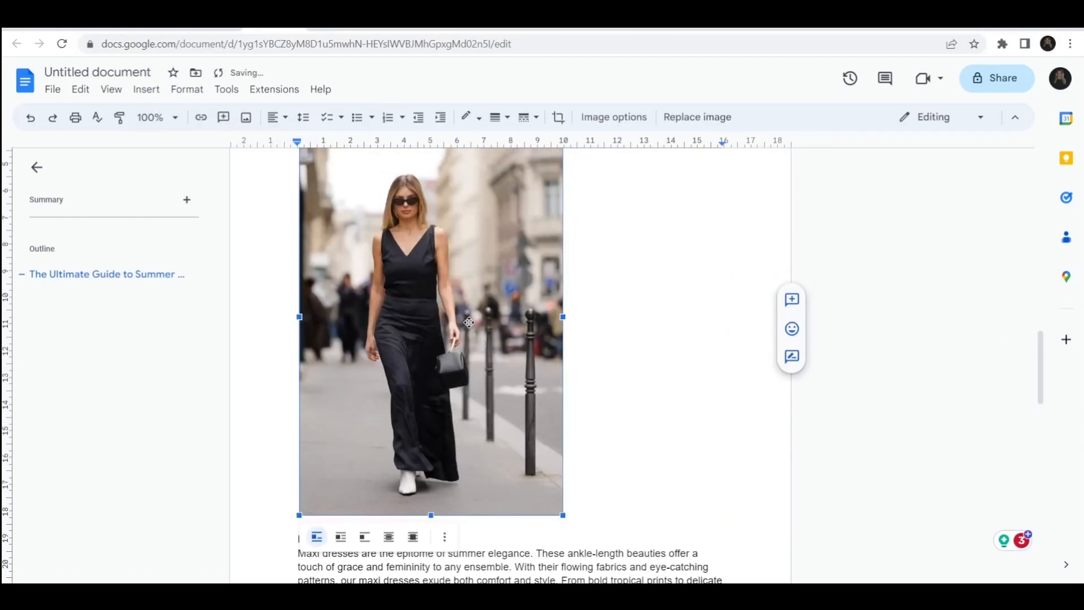
{"action": "left_click_drag", "start_coordinate": [563, 519], "coordinate": [446, 451]}
{"action": "scroll", "coordinate": [446, 451], "scroll_direction": "up", "scroll_amount": 3}
{"action": "scroll", "coordinate": [424, 405], "scroll_direction": "down", "scroll_amount": 5}
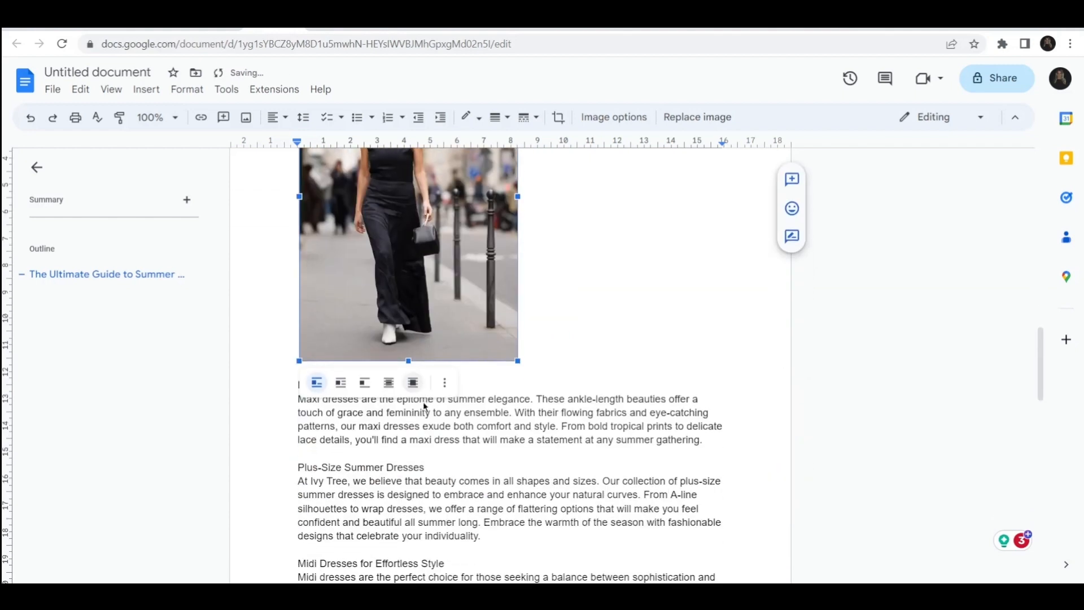
{"action": "left_click", "coordinate": [520, 361]}
{"action": "left_click", "coordinate": [483, 330]}
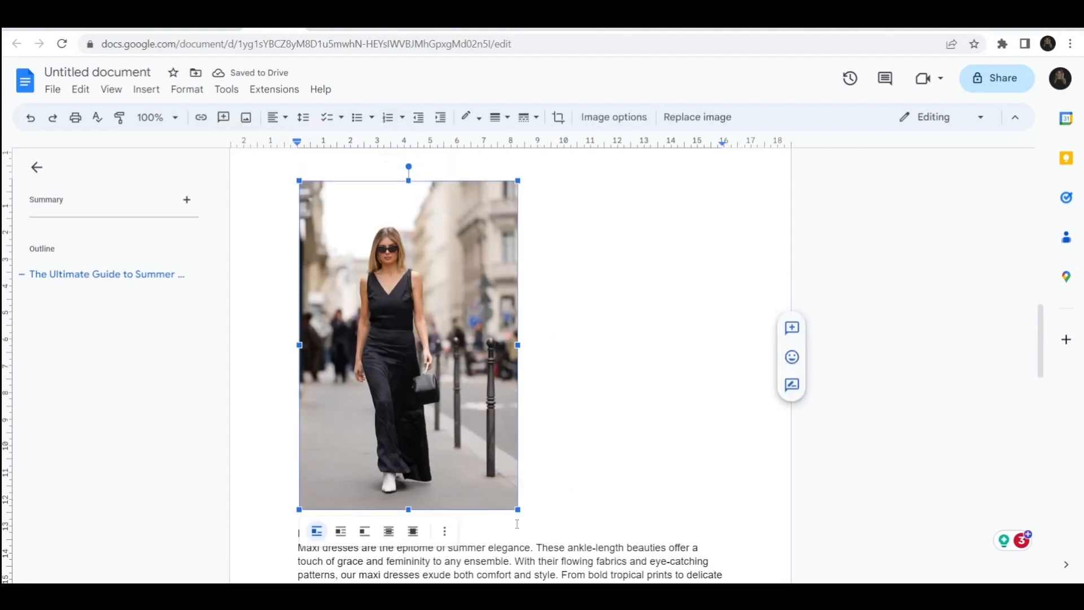
{"action": "left_click_drag", "start_coordinate": [516, 506], "coordinate": [484, 459]}
{"action": "scroll", "coordinate": [569, 403], "scroll_direction": "up", "scroll_amount": 8}
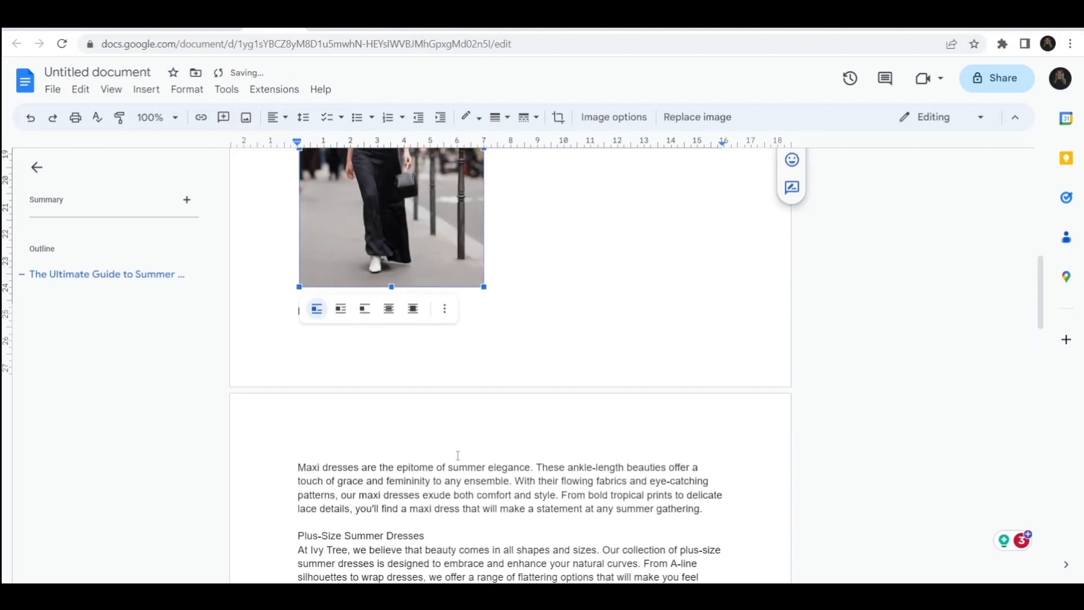
{"action": "left_click", "coordinate": [570, 403]}
Step: Add a blank line between the long dresses paragraph and the 'Classic Black Summer Dresses' heading
{"action": "scroll", "coordinate": [567, 406], "scroll_direction": "up", "scroll_amount": 1}
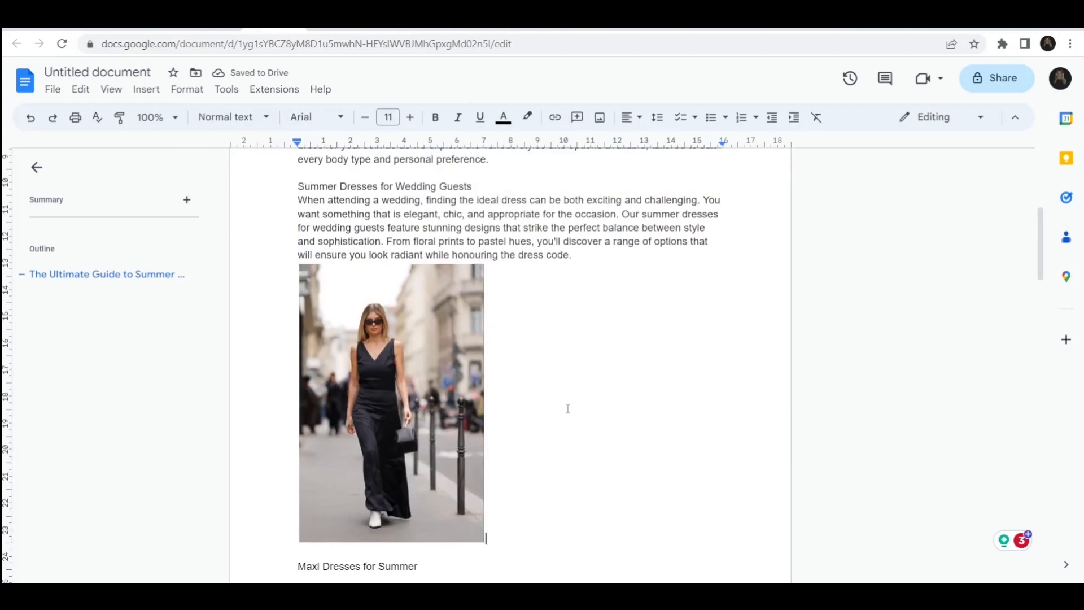
{"action": "scroll", "coordinate": [568, 408], "scroll_direction": "up", "scroll_amount": 1}
{"action": "scroll", "coordinate": [568, 408], "scroll_direction": "down", "scroll_amount": 3}
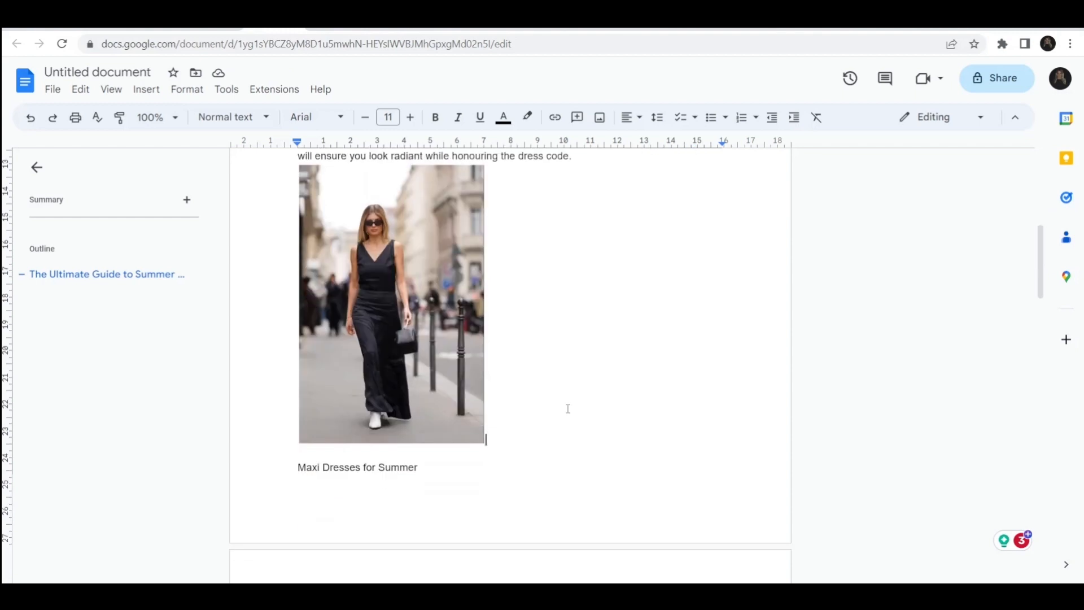
{"action": "scroll", "coordinate": [567, 408], "scroll_direction": "up", "scroll_amount": 1}
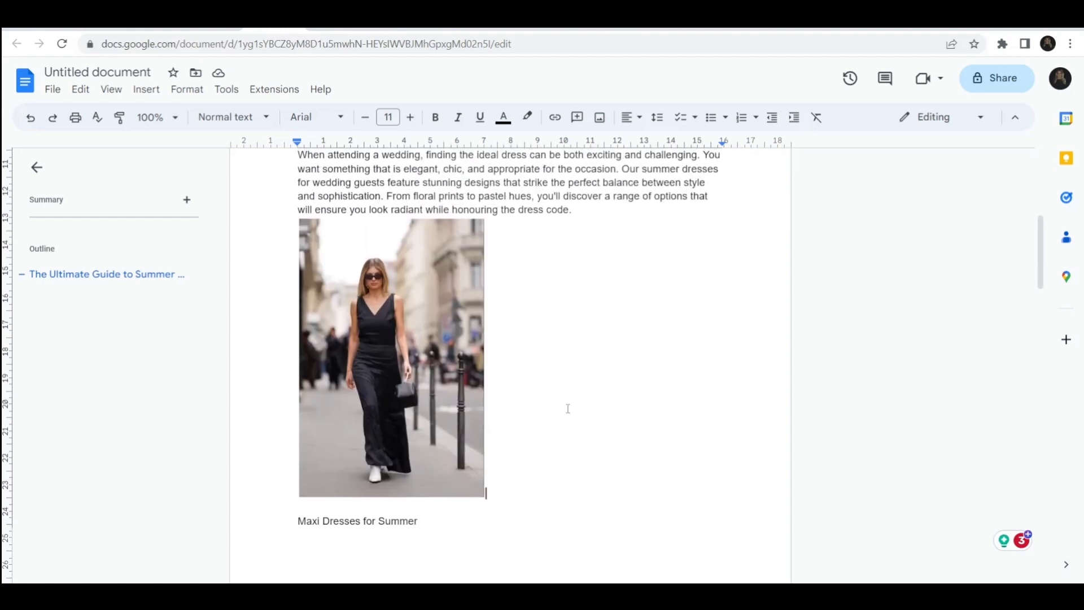
{"action": "scroll", "coordinate": [568, 408], "scroll_direction": "up", "scroll_amount": 2}
{"action": "scroll", "coordinate": [566, 407], "scroll_direction": "down", "scroll_amount": 2}
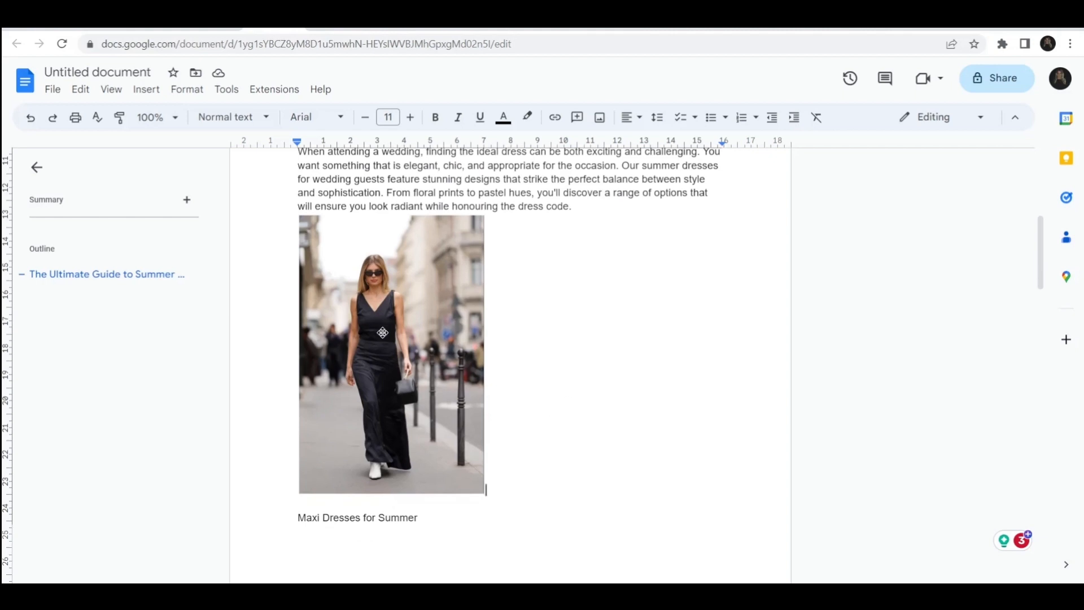
{"action": "scroll", "coordinate": [382, 332], "scroll_direction": "up", "scroll_amount": 1}
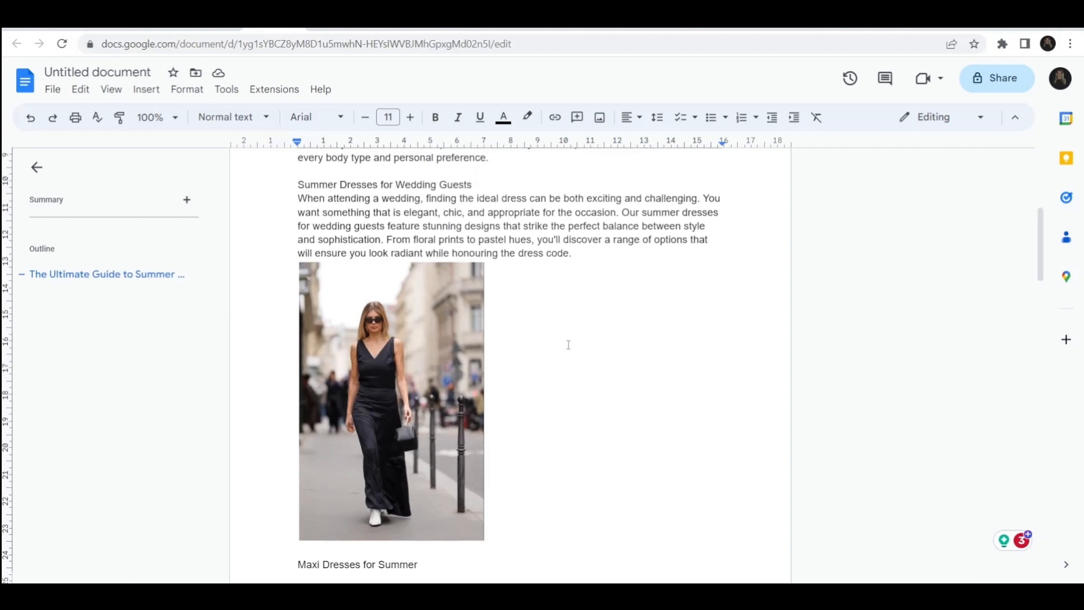
{"action": "scroll", "coordinate": [569, 344], "scroll_direction": "down", "scroll_amount": 2}
{"action": "left_click", "coordinate": [404, 240]}
{"action": "scroll", "coordinate": [404, 239], "scroll_direction": "down", "scroll_amount": 3}
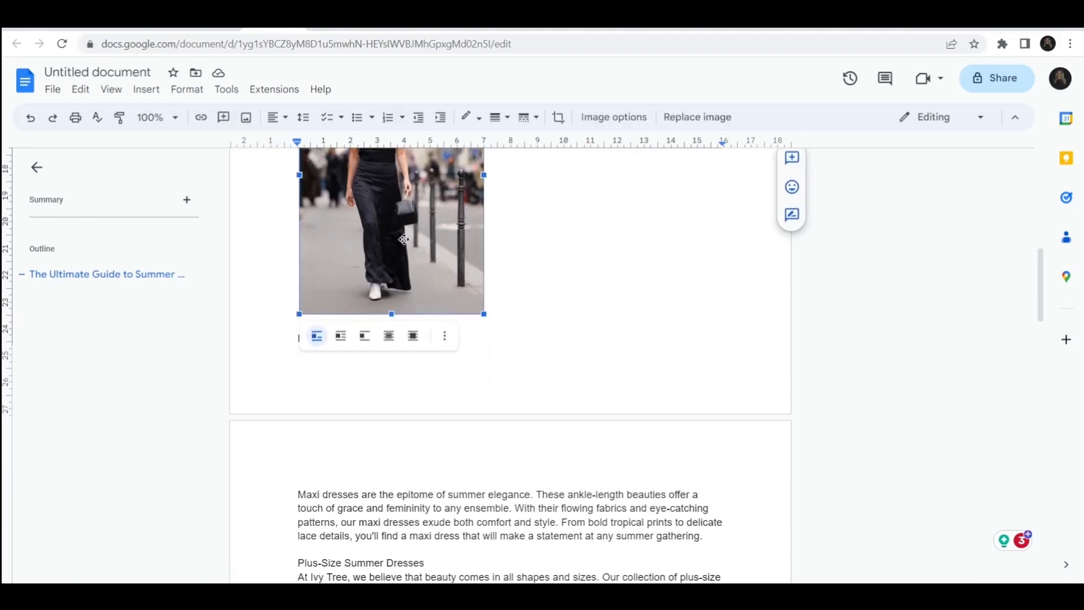
{"action": "scroll", "coordinate": [425, 448], "scroll_direction": "up", "scroll_amount": 3}
{"action": "scroll", "coordinate": [405, 309], "scroll_direction": "down", "scroll_amount": 7}
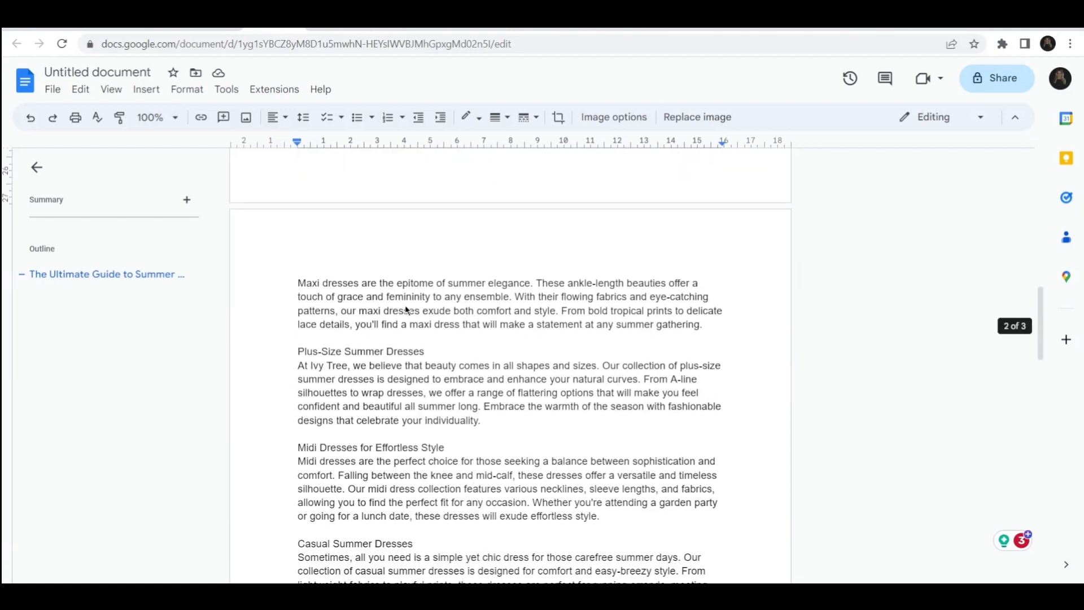
{"action": "scroll", "coordinate": [406, 310], "scroll_direction": "down", "scroll_amount": 6}
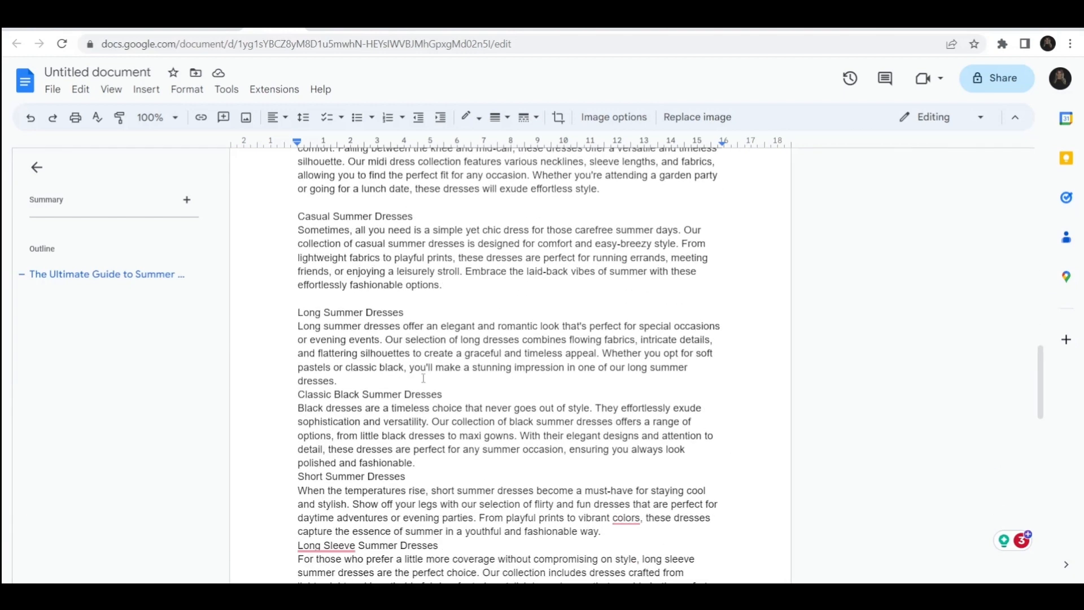
{"action": "left_click", "coordinate": [423, 377]}
{"action": "left_click", "coordinate": [457, 394]}
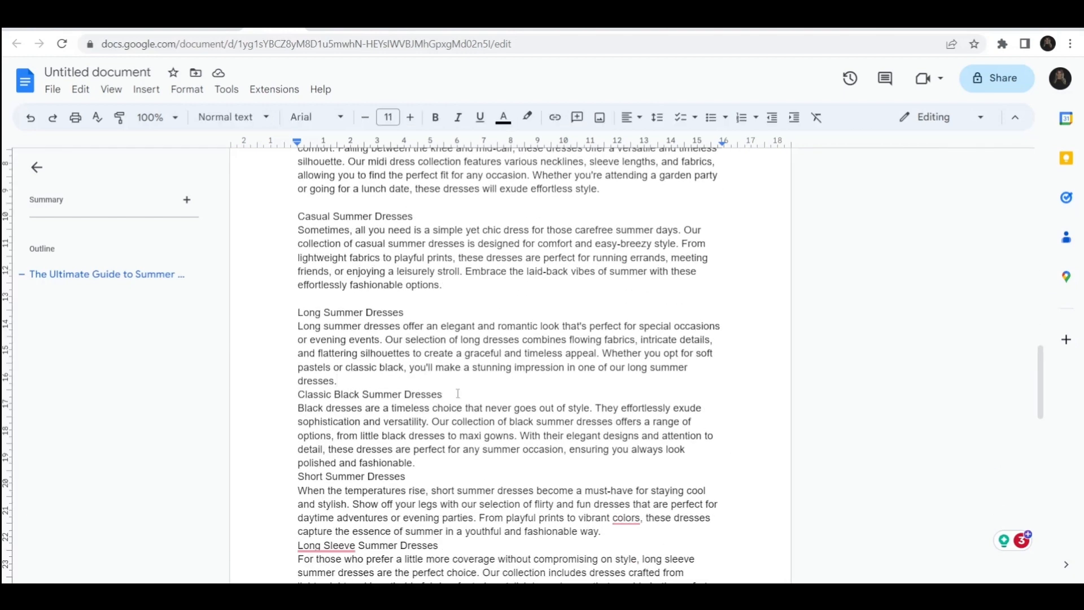
{"action": "left_click", "coordinate": [447, 384]}
{"action": "key", "text": "Return"}
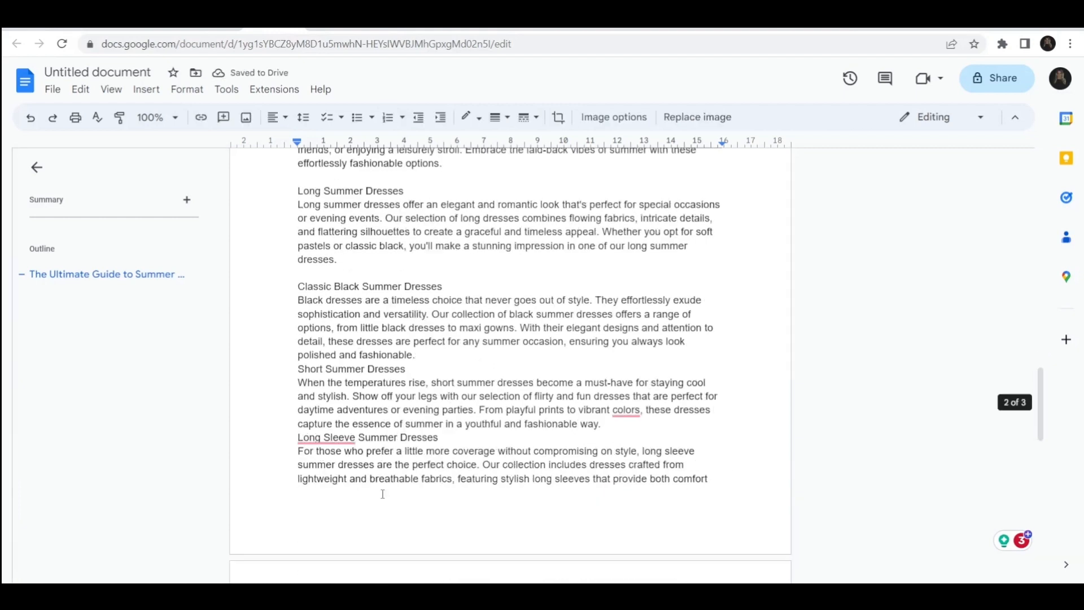
Step: Move the photo down to its own line just above the closing 'At Ivy Tree' paragraph
{"action": "scroll", "coordinate": [382, 494], "scroll_direction": "down", "scroll_amount": 2}
{"action": "left_click_drag", "start_coordinate": [382, 493], "coordinate": [368, 414]}
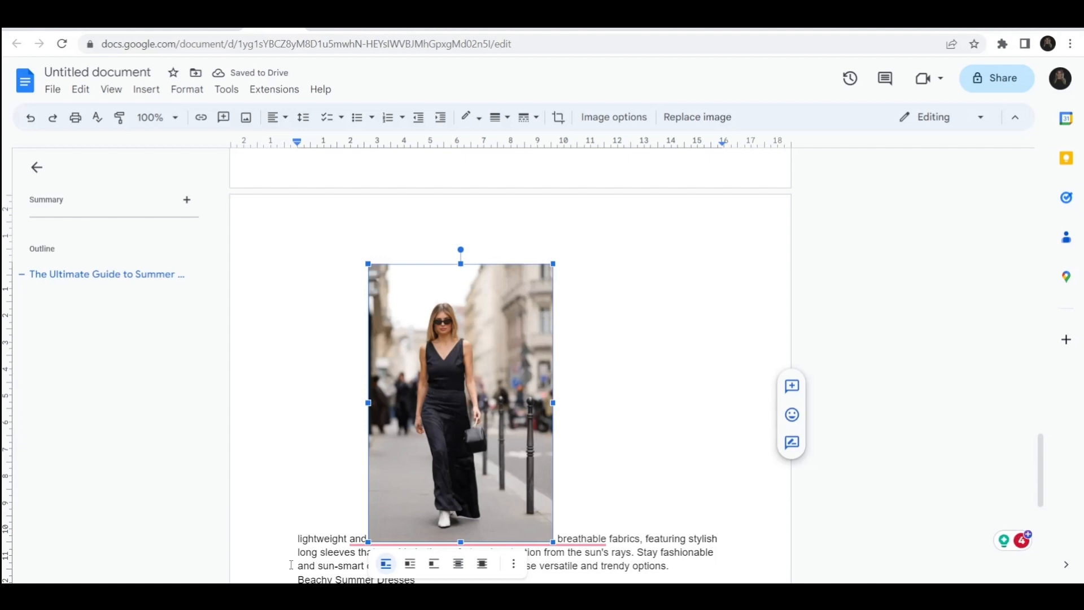
{"action": "left_click", "coordinate": [297, 535]}
{"action": "scroll", "coordinate": [429, 494], "scroll_direction": "up", "scroll_amount": 8}
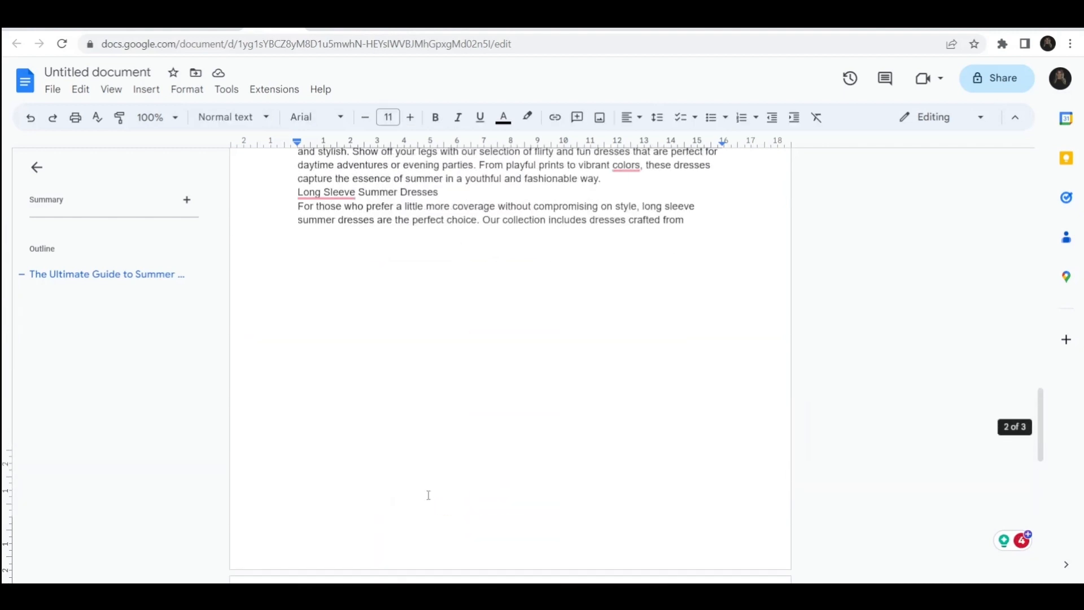
{"action": "scroll", "coordinate": [428, 494], "scroll_direction": "down", "scroll_amount": 10}
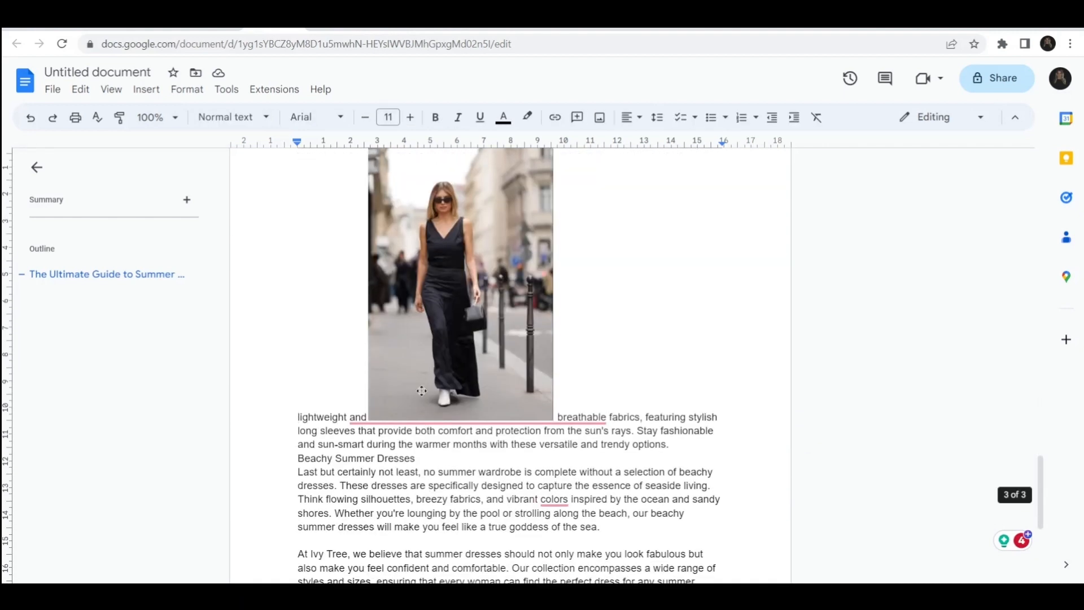
{"action": "left_click", "coordinate": [425, 432]}
{"action": "scroll", "coordinate": [433, 565], "scroll_direction": "down", "scroll_amount": 3}
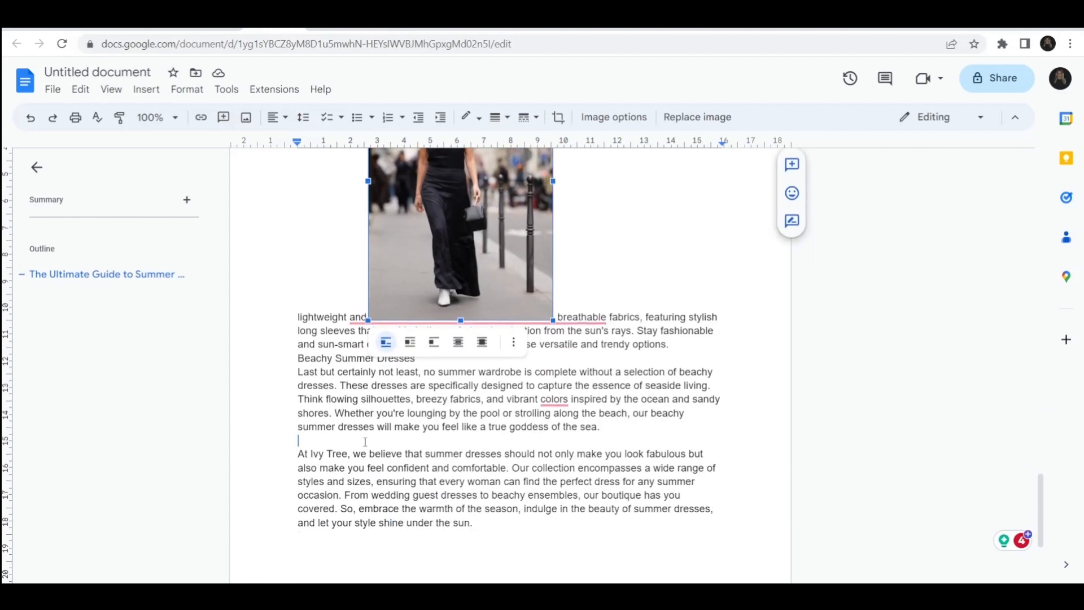
{"action": "left_click_drag", "start_coordinate": [349, 435], "coordinate": [348, 438]}
{"action": "left_click", "coordinate": [509, 462]}
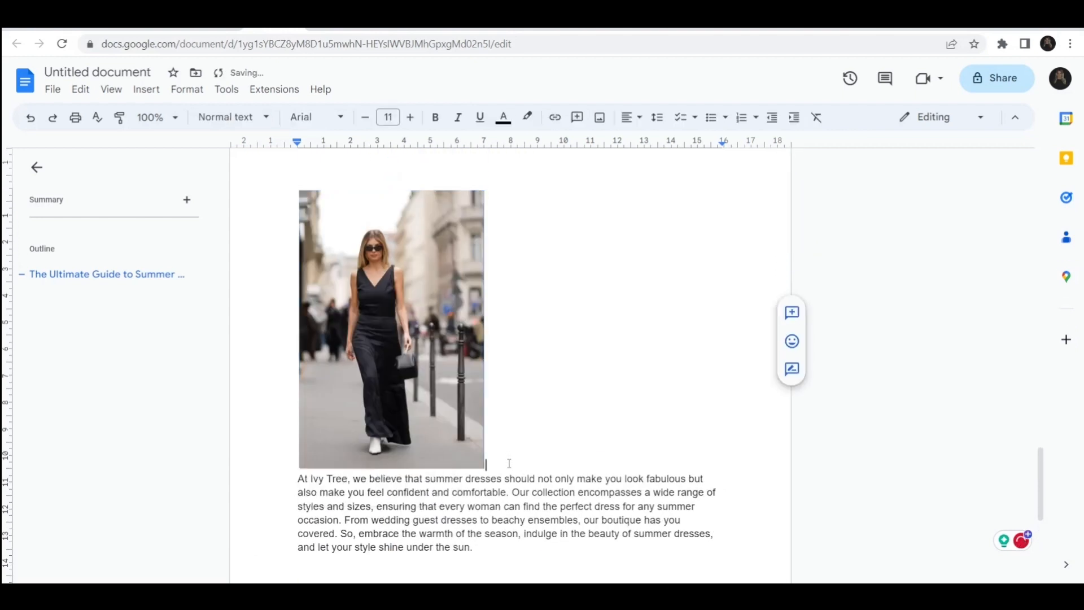
{"action": "scroll", "coordinate": [508, 462], "scroll_direction": "up", "scroll_amount": 7}
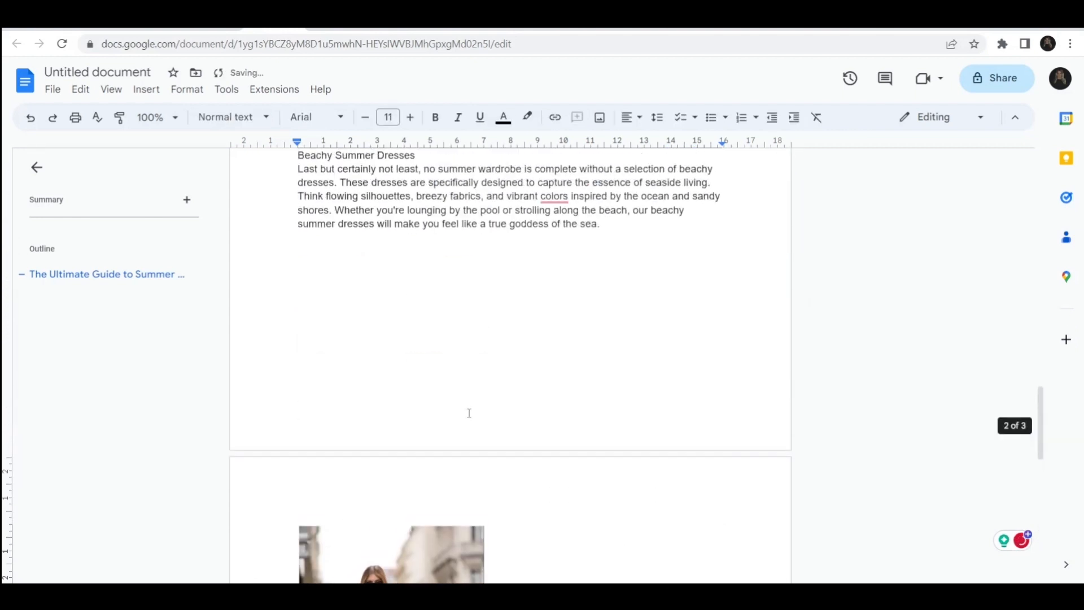
{"action": "left_click", "coordinate": [469, 413]}
{"action": "left_click", "coordinate": [551, 375]}
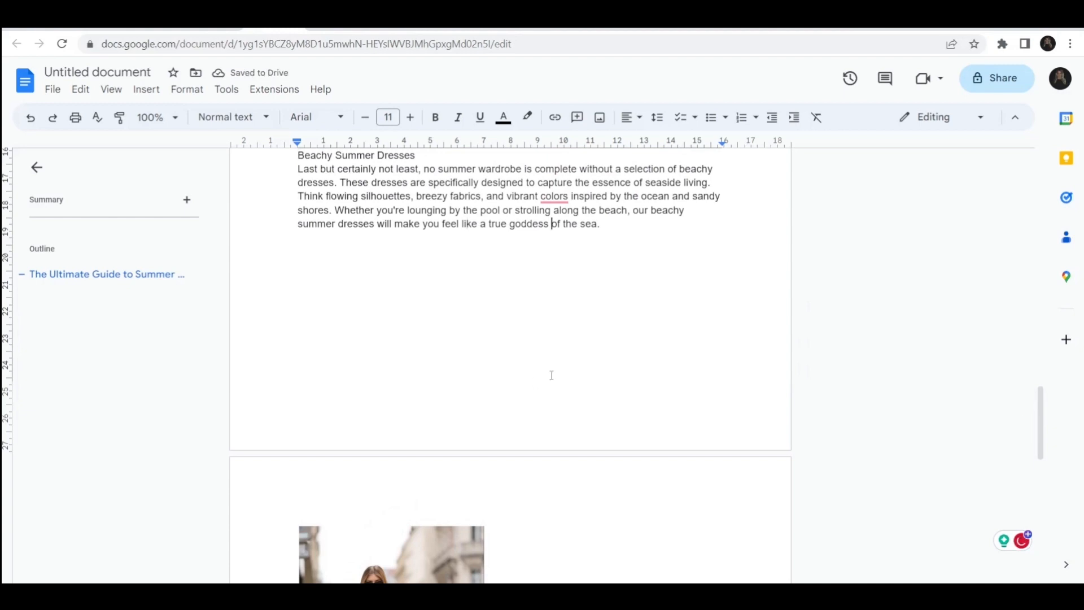
{"action": "scroll", "coordinate": [551, 375], "scroll_direction": "up", "scroll_amount": 1}
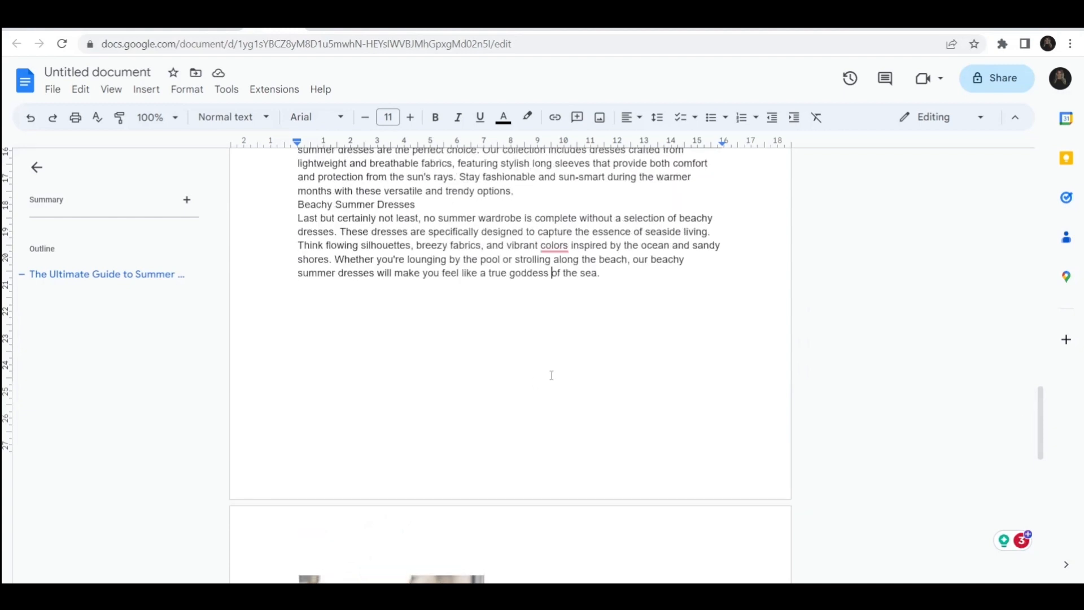
{"action": "key", "text": "Return"}
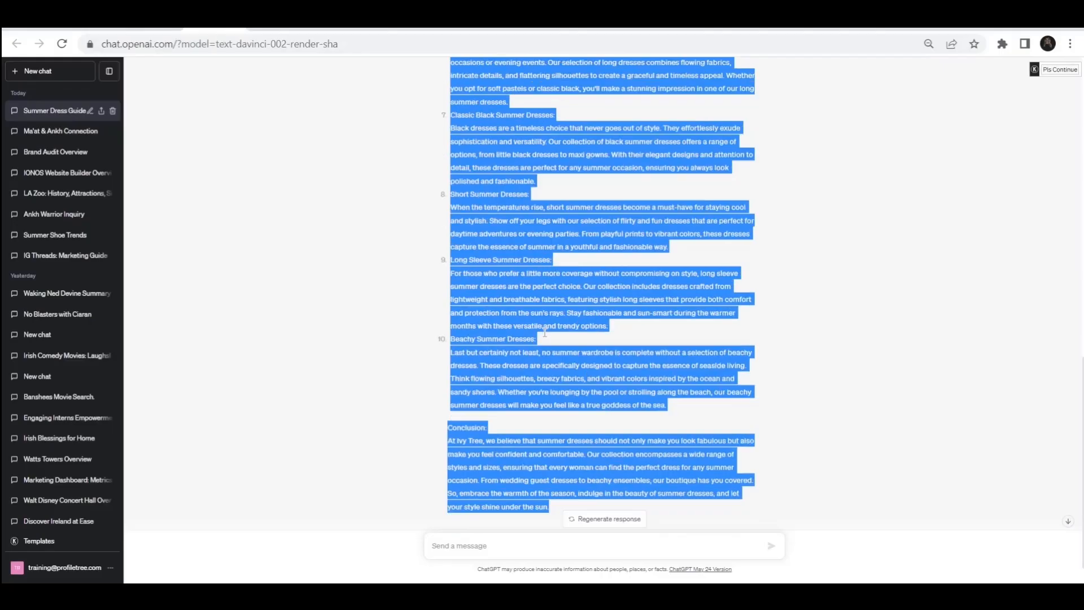
Step: Ask ChatGPT to continue writing the blog beyond the conclusion
{"action": "scroll", "coordinate": [542, 328], "scroll_direction": "down", "scroll_amount": 1}
{"action": "left_click", "coordinate": [542, 329]}
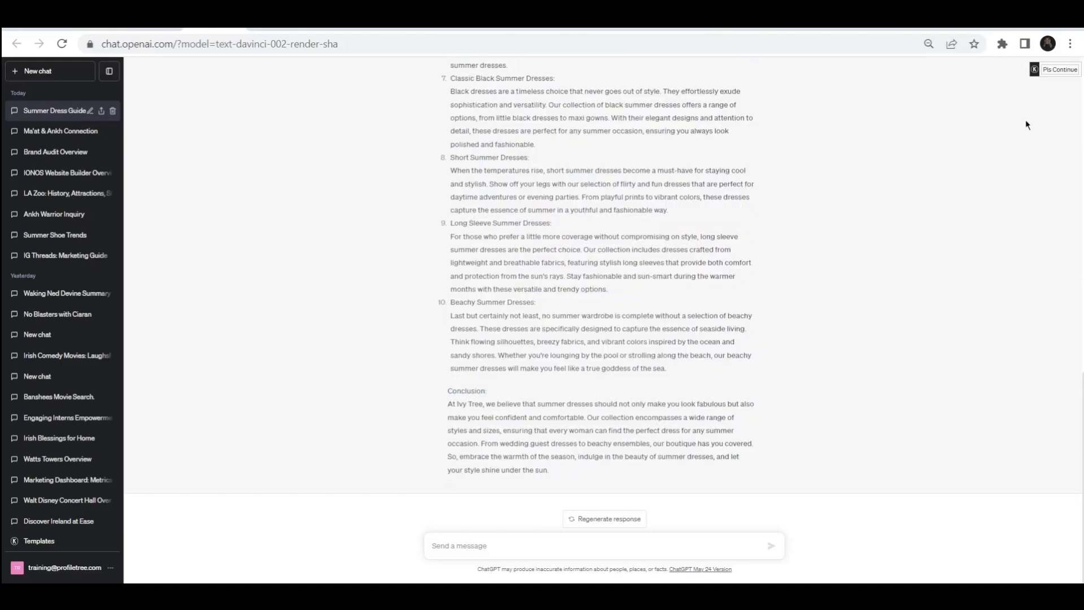
{"action": "left_click", "coordinate": [1042, 70]}
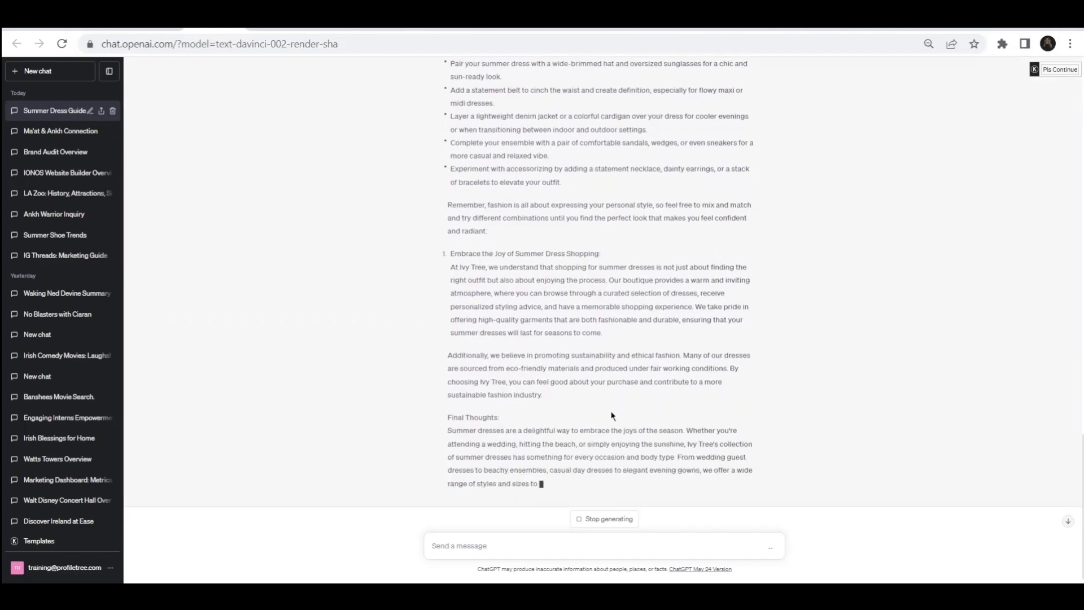
Step: Ask ChatGPT to shorten the continued care tips section and regenerate the response
{"action": "scroll", "coordinate": [611, 412], "scroll_direction": "up", "scroll_amount": 9}
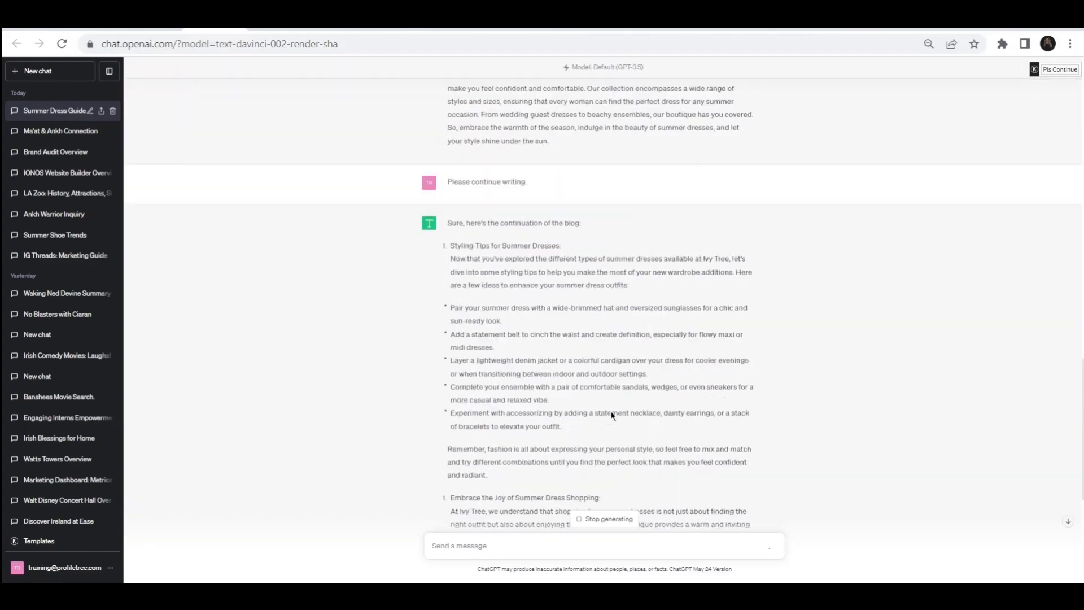
{"action": "scroll", "coordinate": [612, 416], "scroll_direction": "down", "scroll_amount": 6}
{"action": "scroll", "coordinate": [611, 415], "scroll_direction": "down", "scroll_amount": 2}
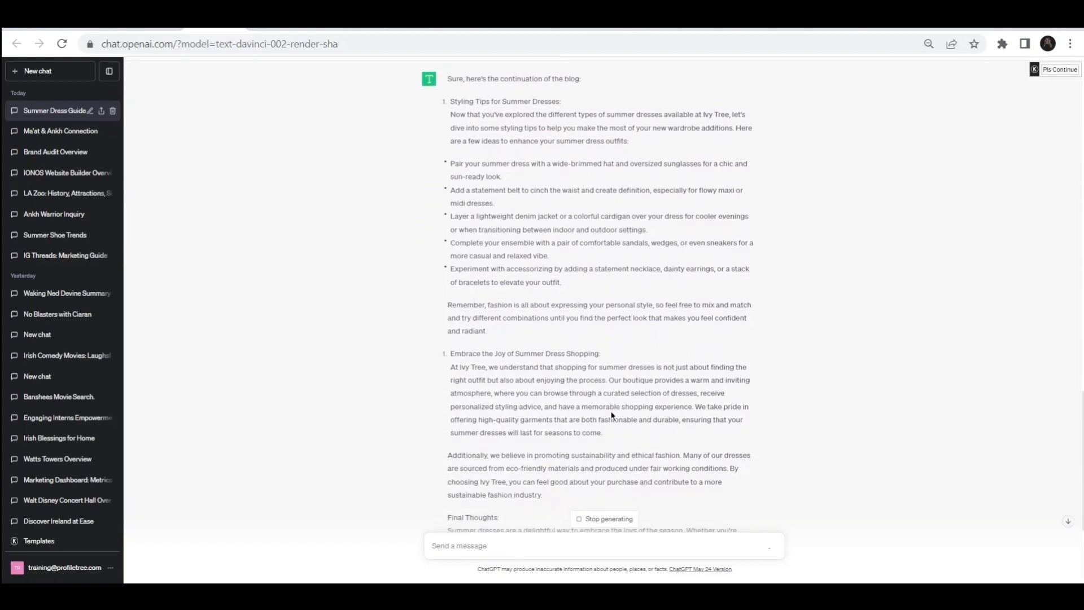
{"action": "scroll", "coordinate": [611, 411], "scroll_direction": "down", "scroll_amount": 4}
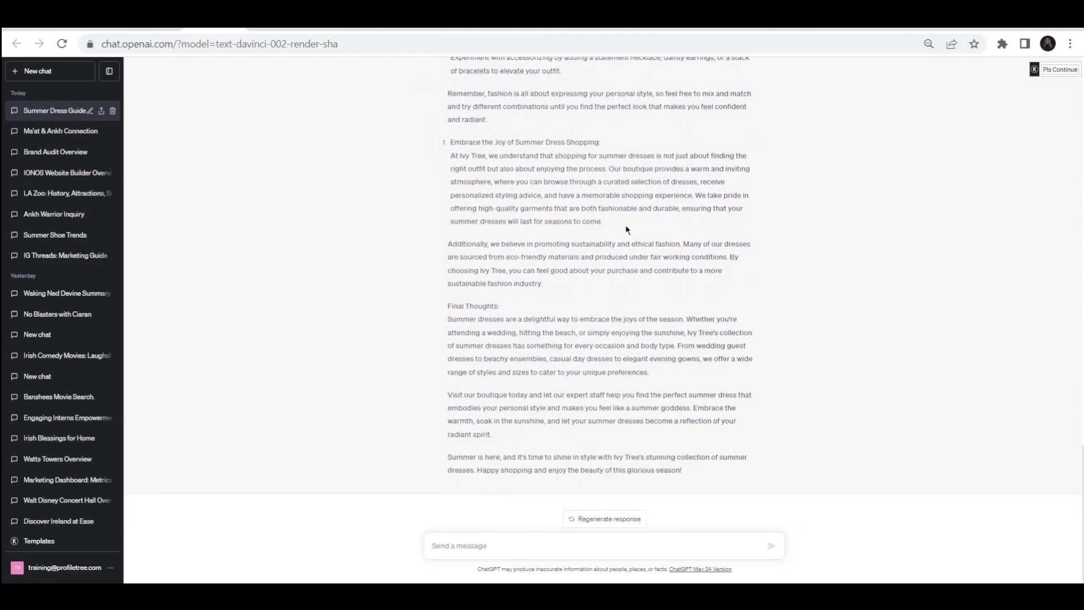
{"action": "scroll", "coordinate": [626, 229], "scroll_direction": "up", "scroll_amount": 2}
{"action": "scroll", "coordinate": [627, 229], "scroll_direction": "up", "scroll_amount": 2}
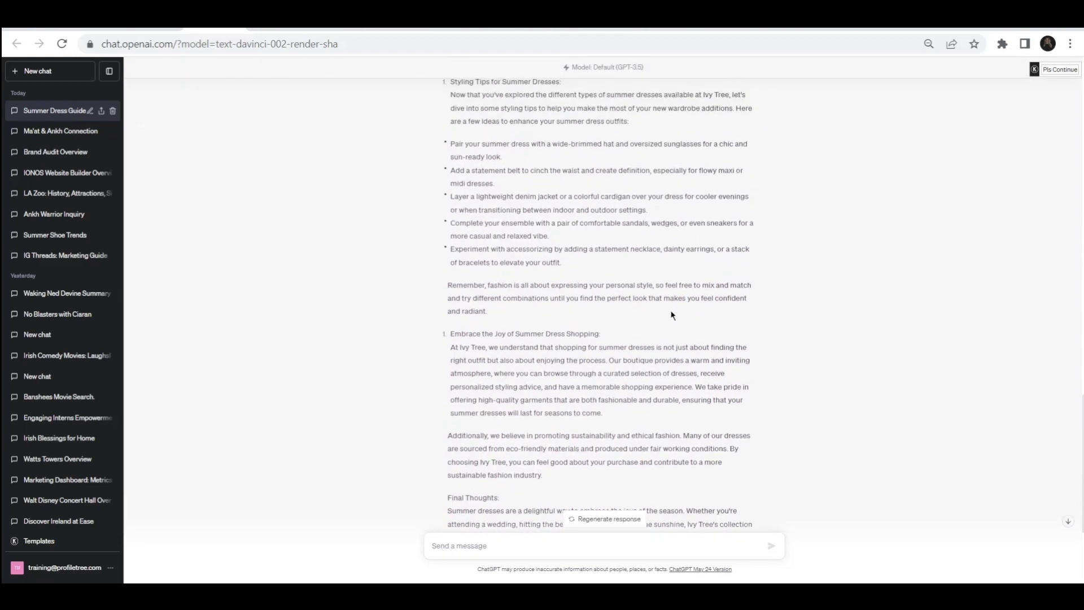
{"action": "scroll", "coordinate": [671, 315], "scroll_direction": "down", "scroll_amount": 4}
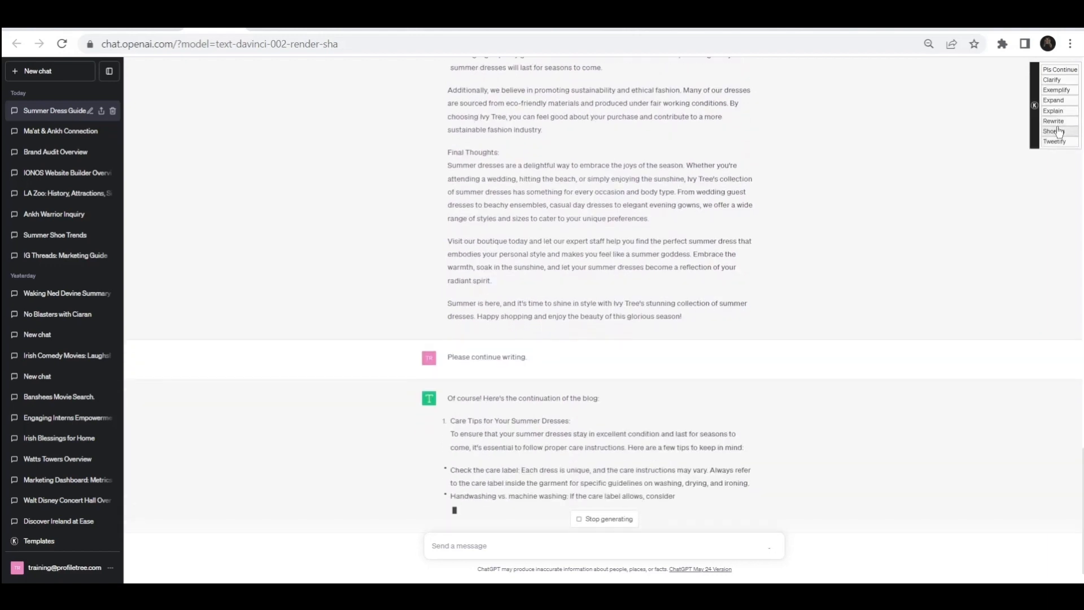
{"action": "left_click", "coordinate": [1053, 131]}
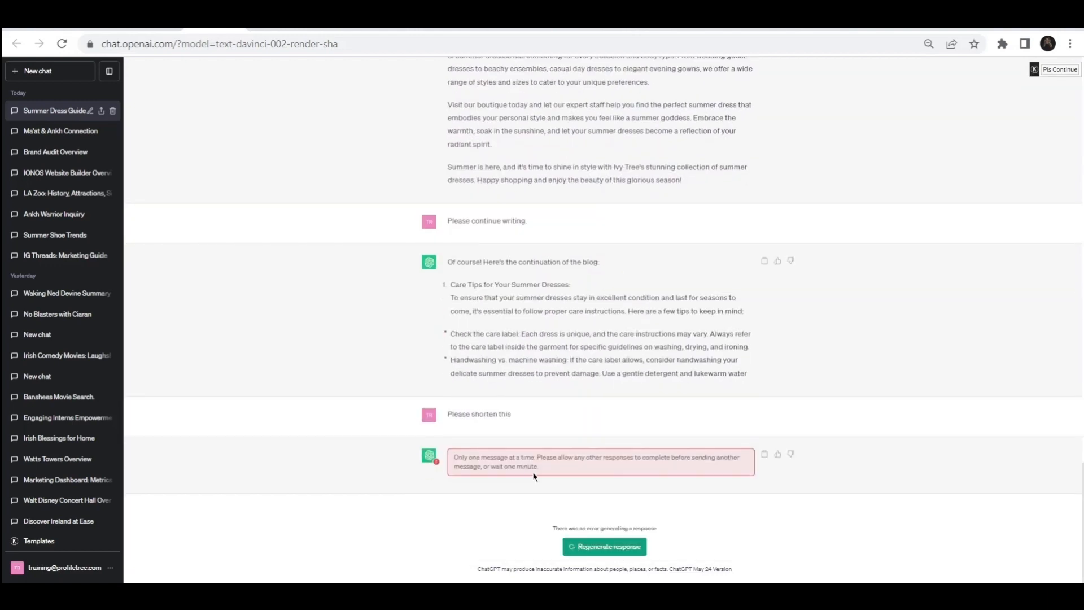
{"action": "left_click", "coordinate": [603, 548]}
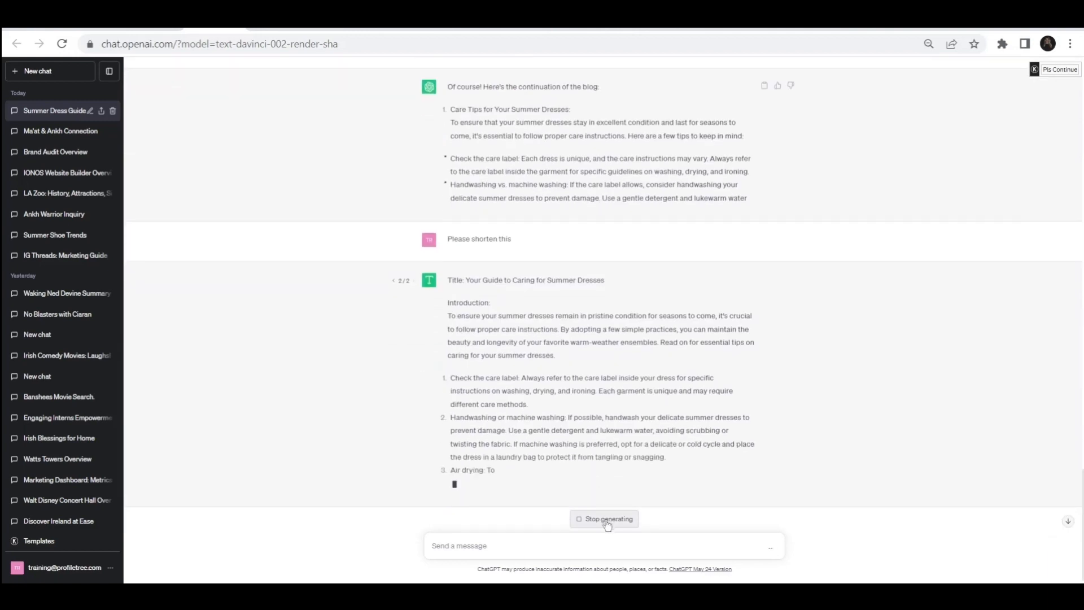
Step: Stop generating and ask ChatGPT to continue writing the blog
{"action": "left_click", "coordinate": [607, 520]}
{"action": "left_click", "coordinate": [1061, 69]}
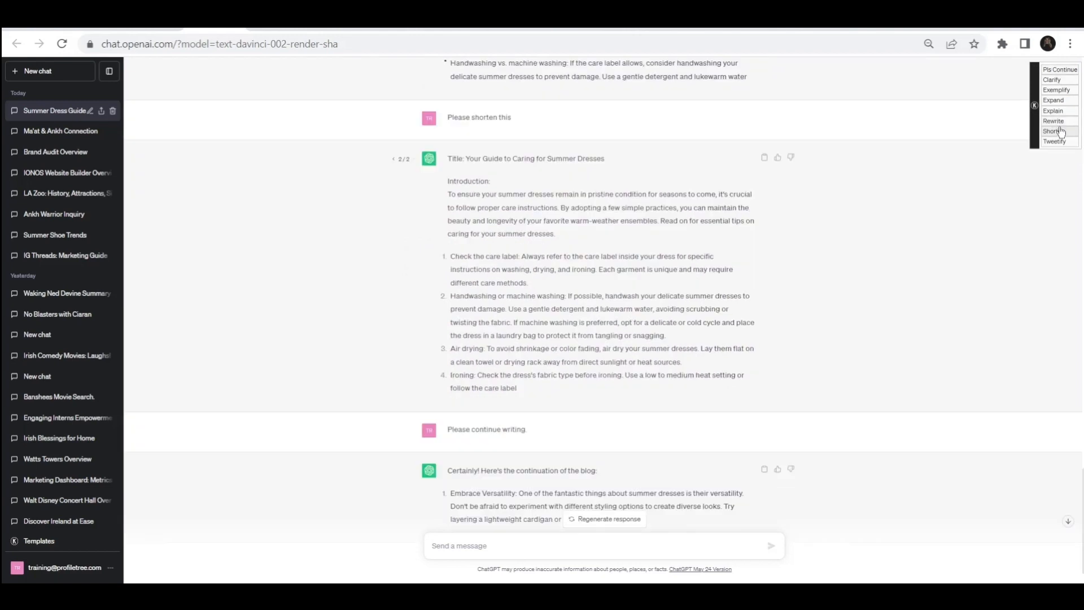
Step: Request a shorter version of the new styling continuation and regenerate the response
{"action": "left_click", "coordinate": [1060, 132]}
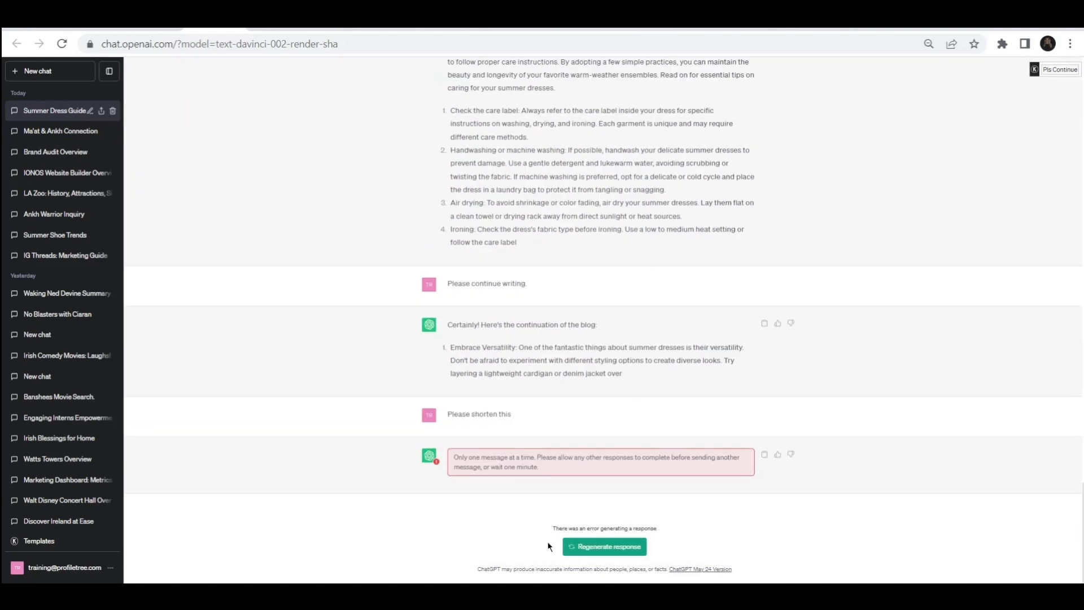
{"action": "left_click", "coordinate": [621, 546]}
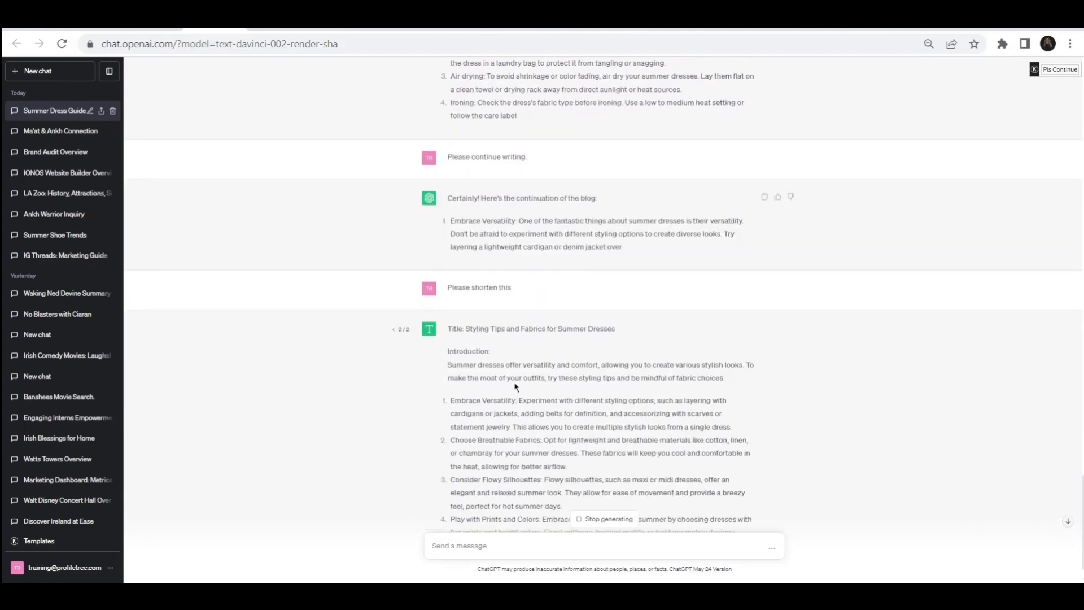
Step: Review the shortened care tips and styling tips responses in the chat
{"action": "scroll", "coordinate": [515, 387], "scroll_direction": "up", "scroll_amount": 6}
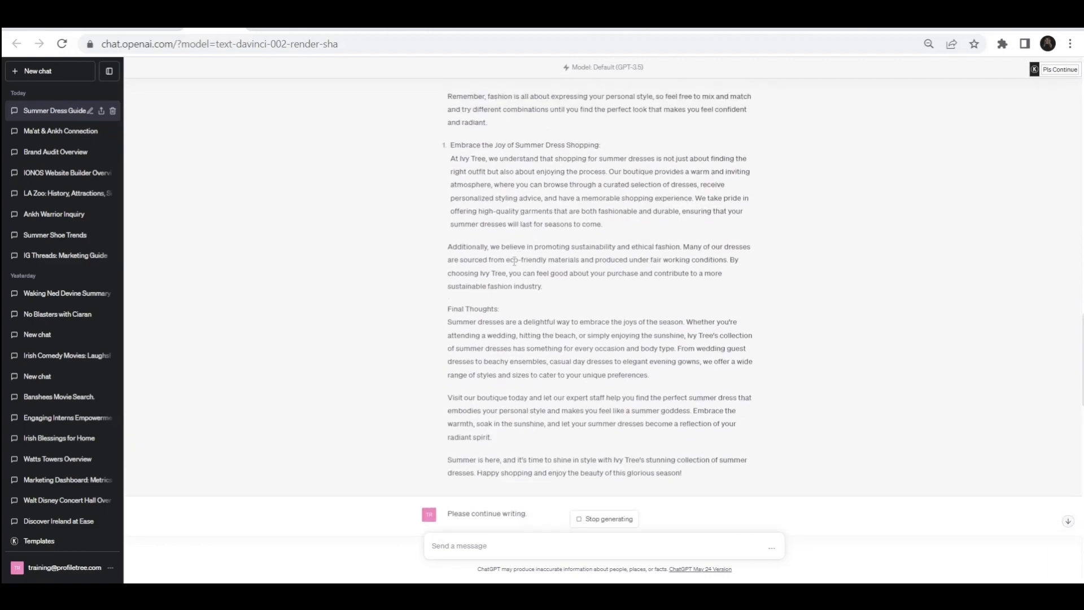
{"action": "scroll", "coordinate": [515, 261], "scroll_direction": "down", "scroll_amount": 20}
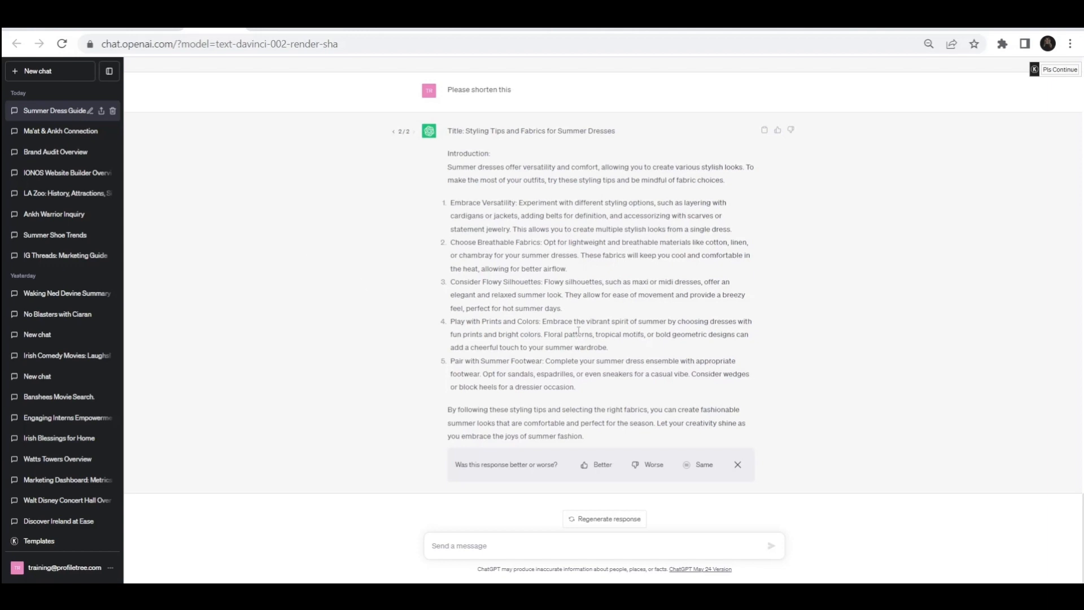
{"action": "scroll", "coordinate": [578, 332], "scroll_direction": "up", "scroll_amount": 2}
{"action": "scroll", "coordinate": [579, 331], "scroll_direction": "down", "scroll_amount": 2}
{"action": "scroll", "coordinate": [579, 331], "scroll_direction": "up", "scroll_amount": 1}
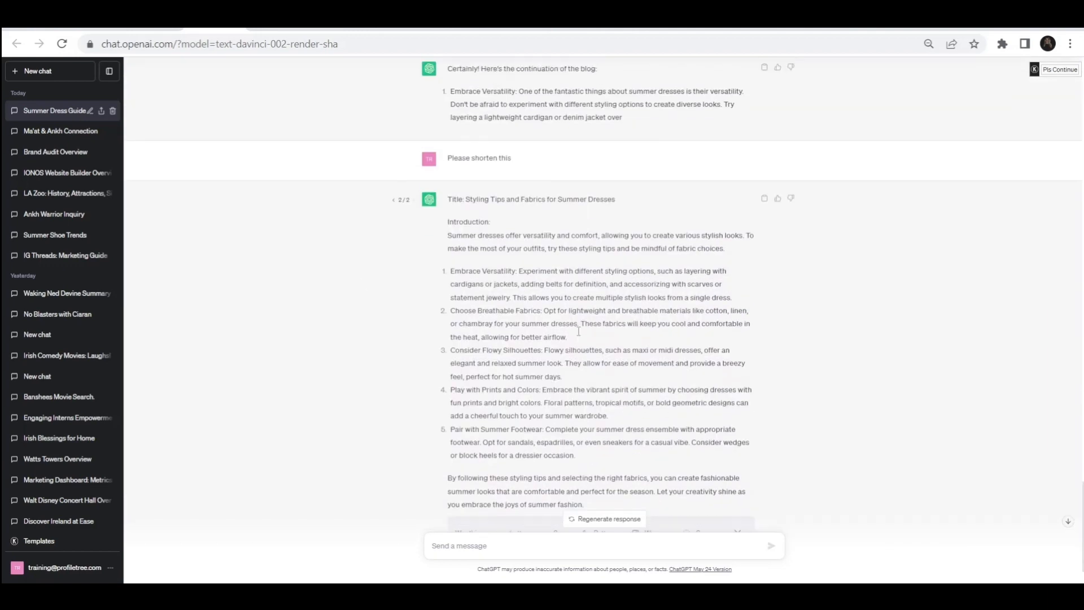
{"action": "scroll", "coordinate": [578, 331], "scroll_direction": "up", "scroll_amount": 3}
{"action": "scroll", "coordinate": [578, 336], "scroll_direction": "up", "scroll_amount": 3}
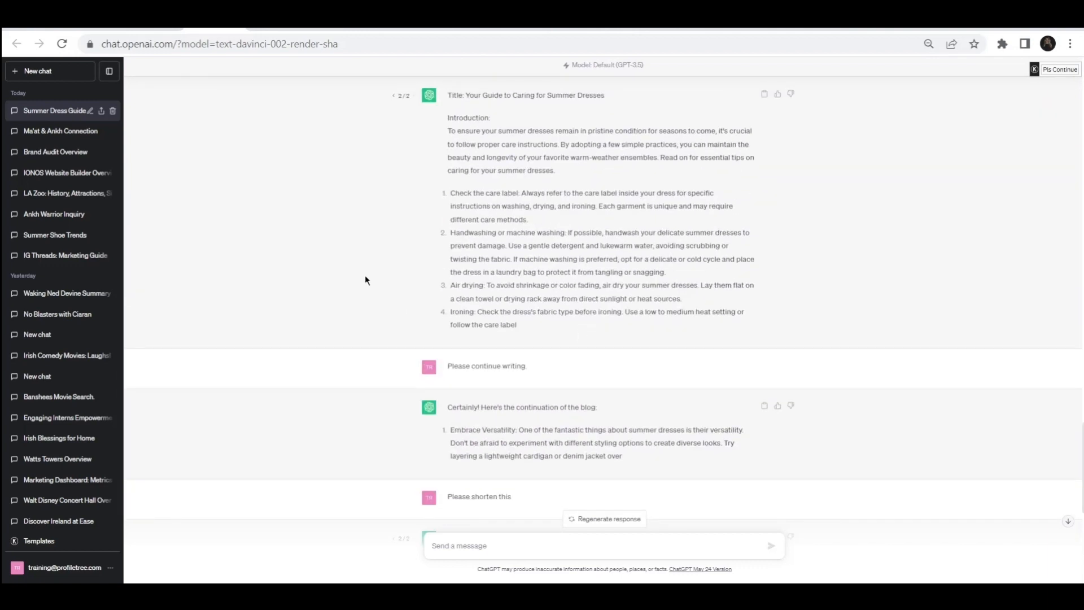
Step: Switch to the Google Docs blog and scroll through the whole document
{"action": "left_click", "coordinate": [271, 23]}
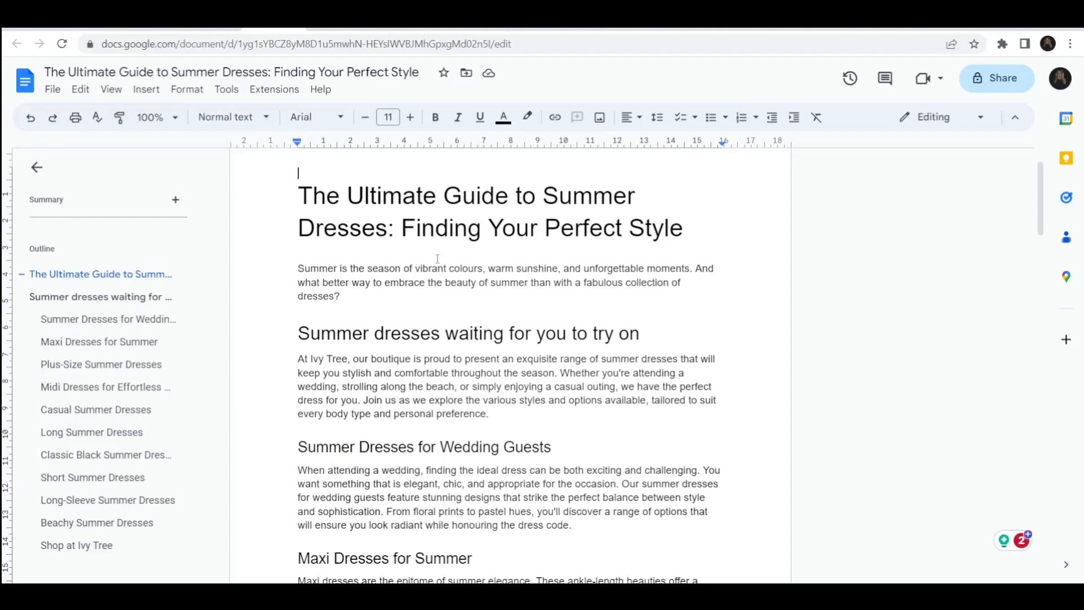
{"action": "scroll", "coordinate": [437, 258], "scroll_direction": "down", "scroll_amount": 3}
{"action": "scroll", "coordinate": [461, 361], "scroll_direction": "down", "scroll_amount": 13}
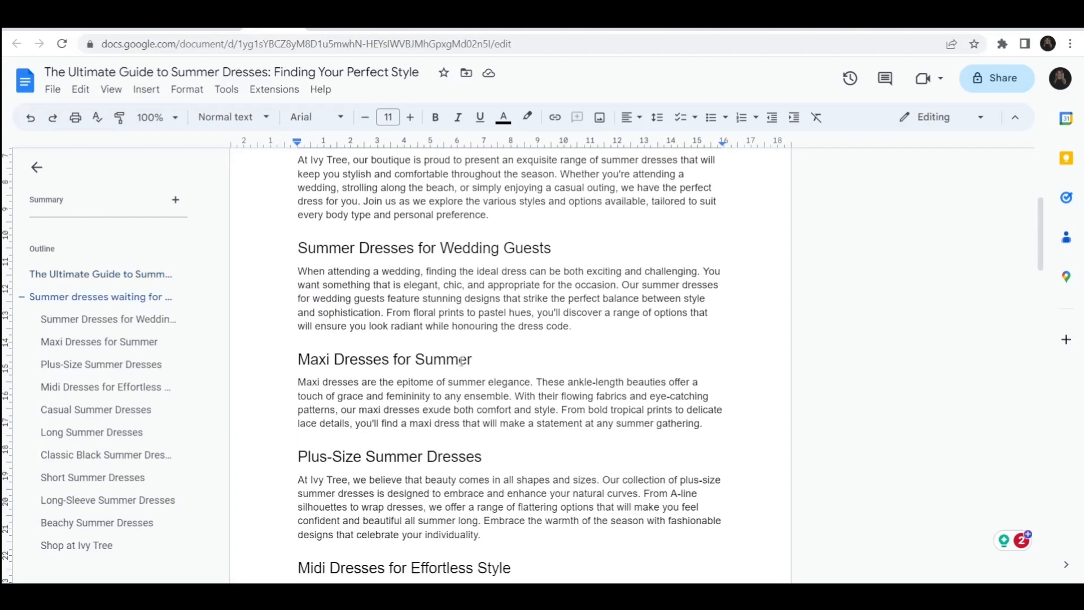
{"action": "scroll", "coordinate": [461, 362], "scroll_direction": "down", "scroll_amount": 11}
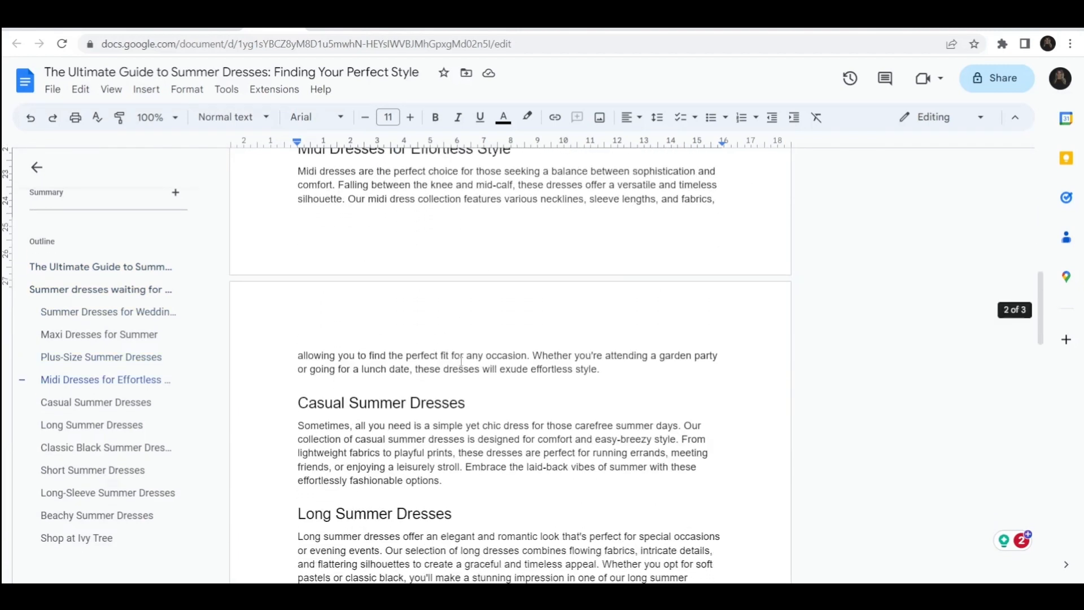
{"action": "scroll", "coordinate": [461, 361], "scroll_direction": "down", "scroll_amount": 14}
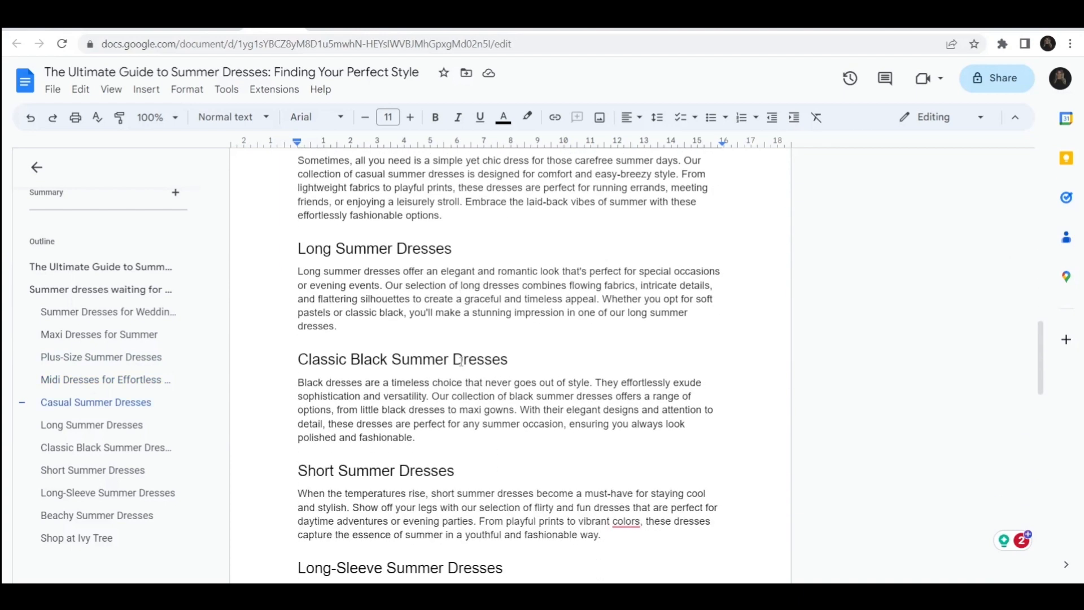
{"action": "scroll", "coordinate": [461, 362], "scroll_direction": "down", "scroll_amount": 19}
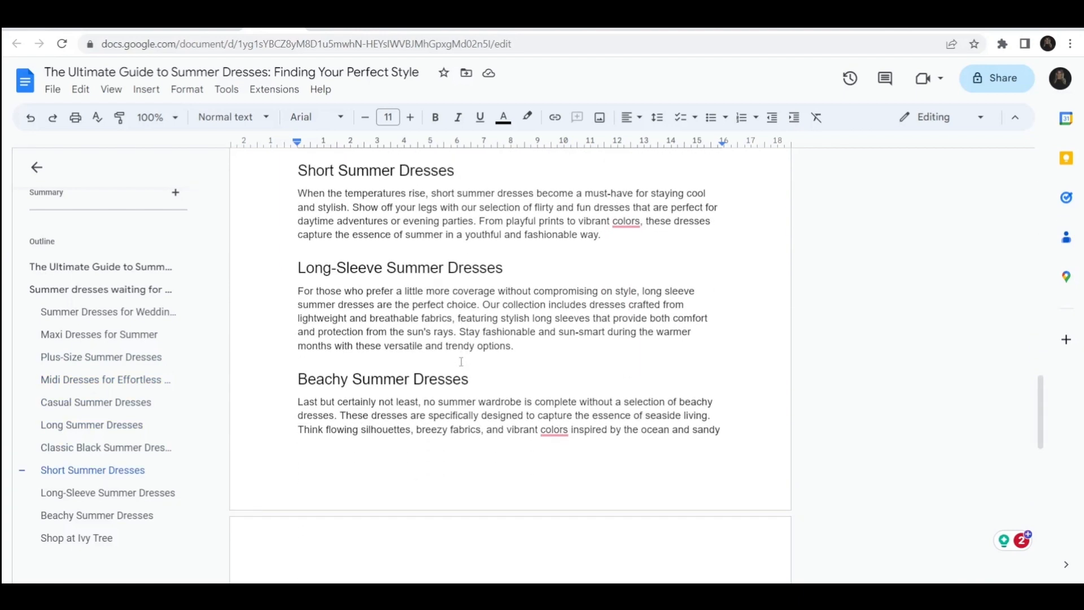
{"action": "scroll", "coordinate": [460, 362], "scroll_direction": "down", "scroll_amount": 9}
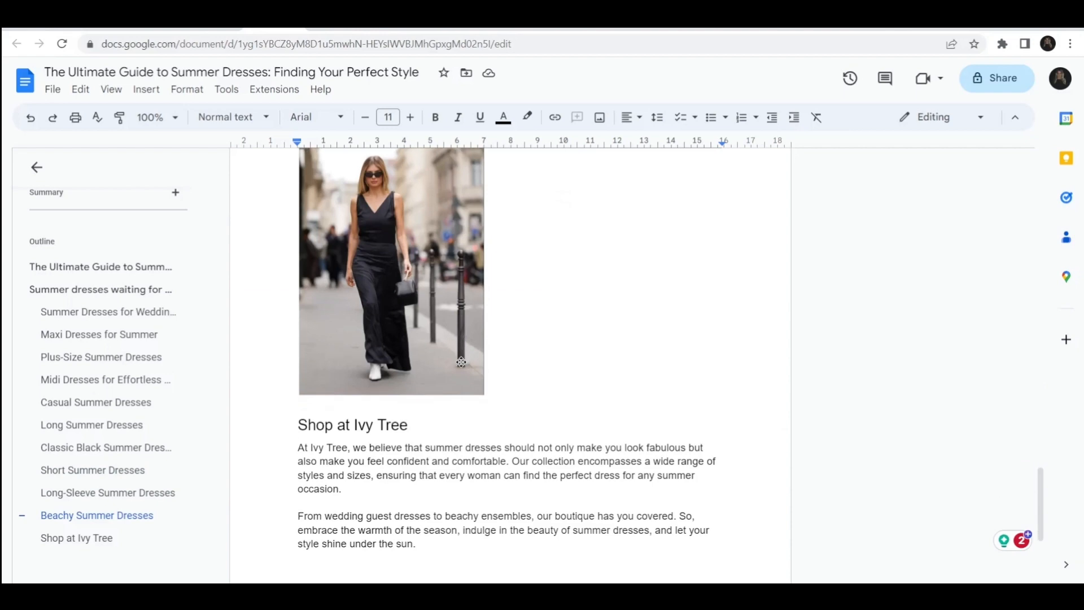
{"action": "scroll", "coordinate": [460, 362], "scroll_direction": "up", "scroll_amount": 20}
{"action": "scroll", "coordinate": [460, 361], "scroll_direction": "up", "scroll_amount": 6}
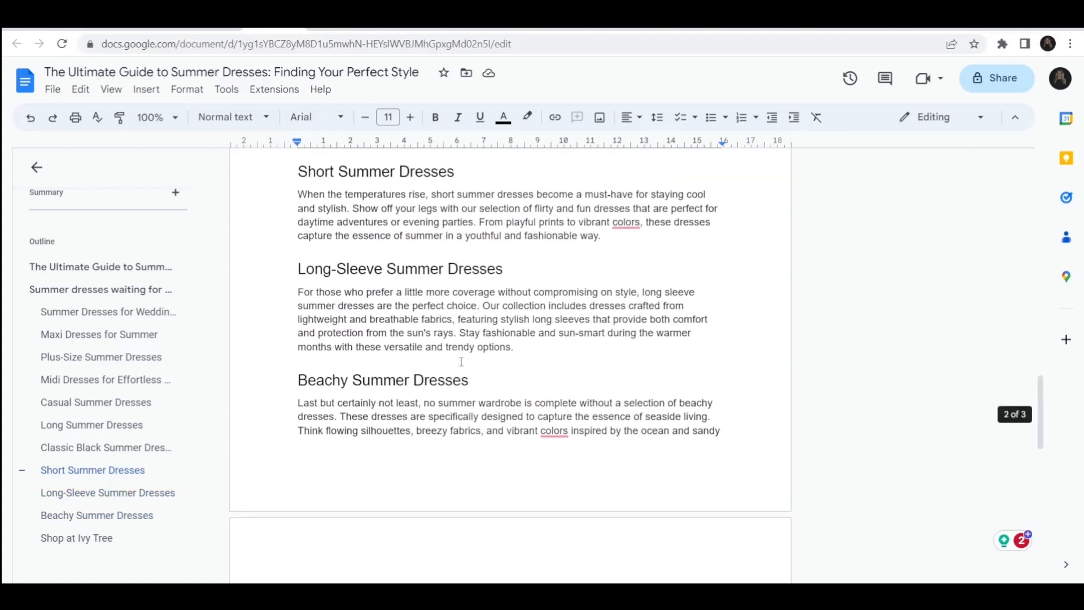
{"action": "scroll", "coordinate": [461, 362], "scroll_direction": "down", "scroll_amount": 11}
{"action": "scroll", "coordinate": [461, 362], "scroll_direction": "down", "scroll_amount": 3}
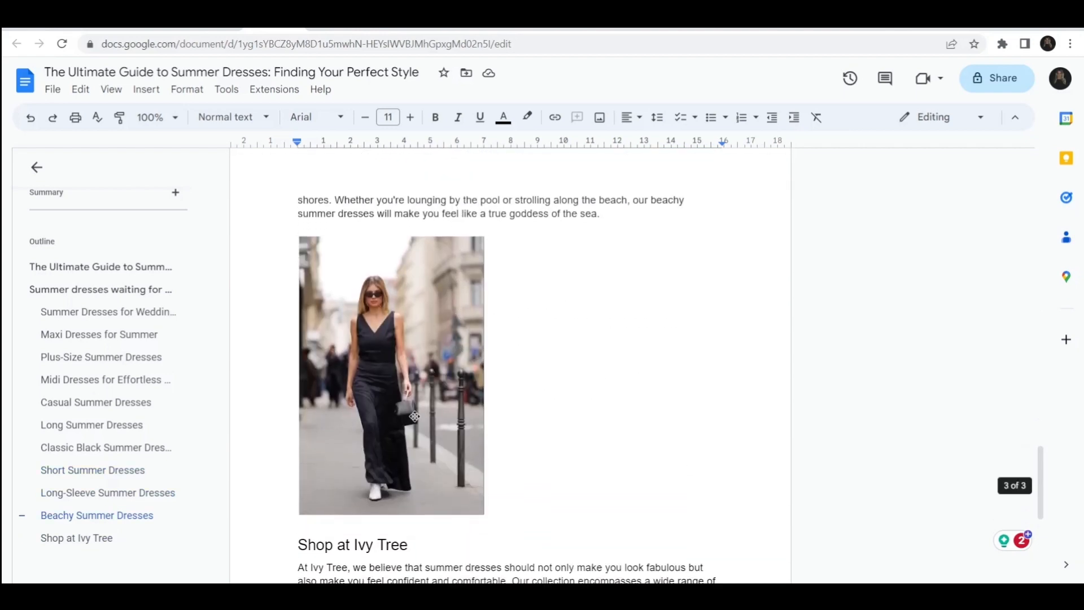
{"action": "scroll", "coordinate": [415, 417], "scroll_direction": "up", "scroll_amount": 20}
{"action": "scroll", "coordinate": [415, 417], "scroll_direction": "up", "scroll_amount": 10}
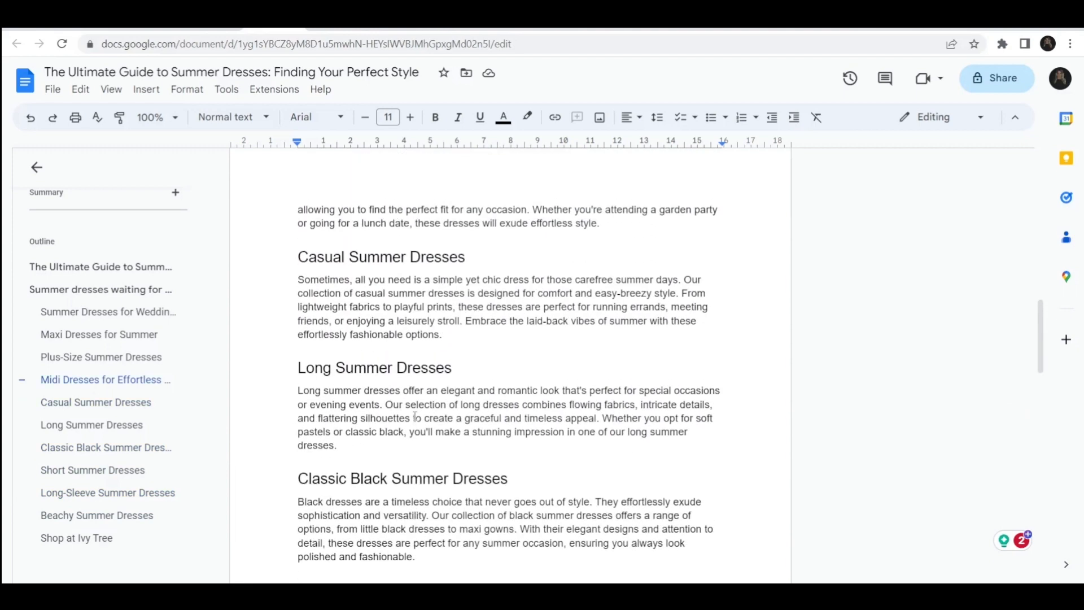
{"action": "scroll", "coordinate": [415, 416], "scroll_direction": "up", "scroll_amount": 6}
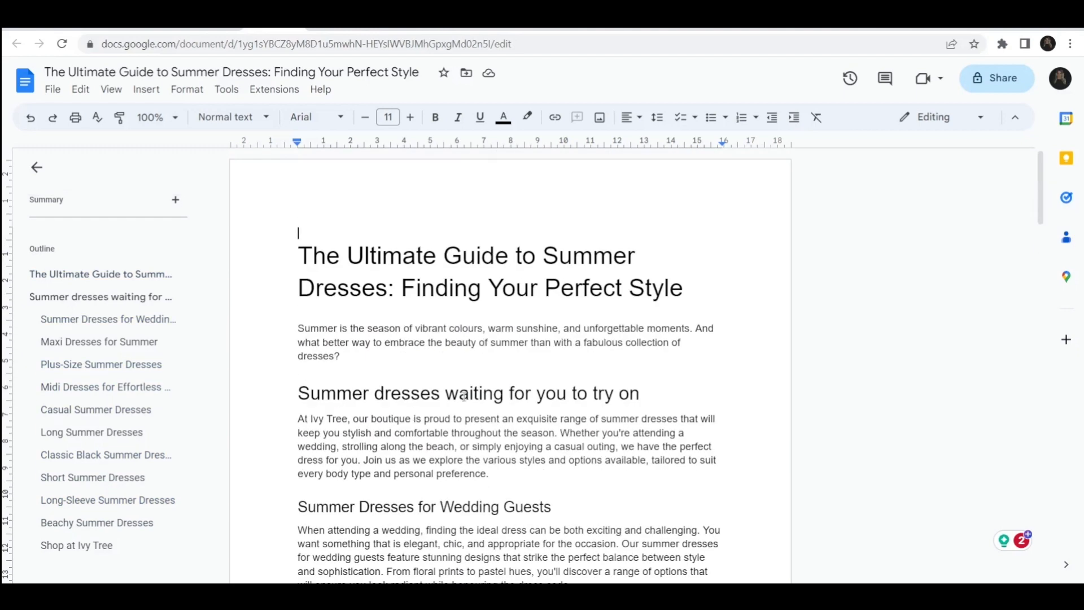
{"action": "scroll", "coordinate": [463, 397], "scroll_direction": "down", "scroll_amount": 1}
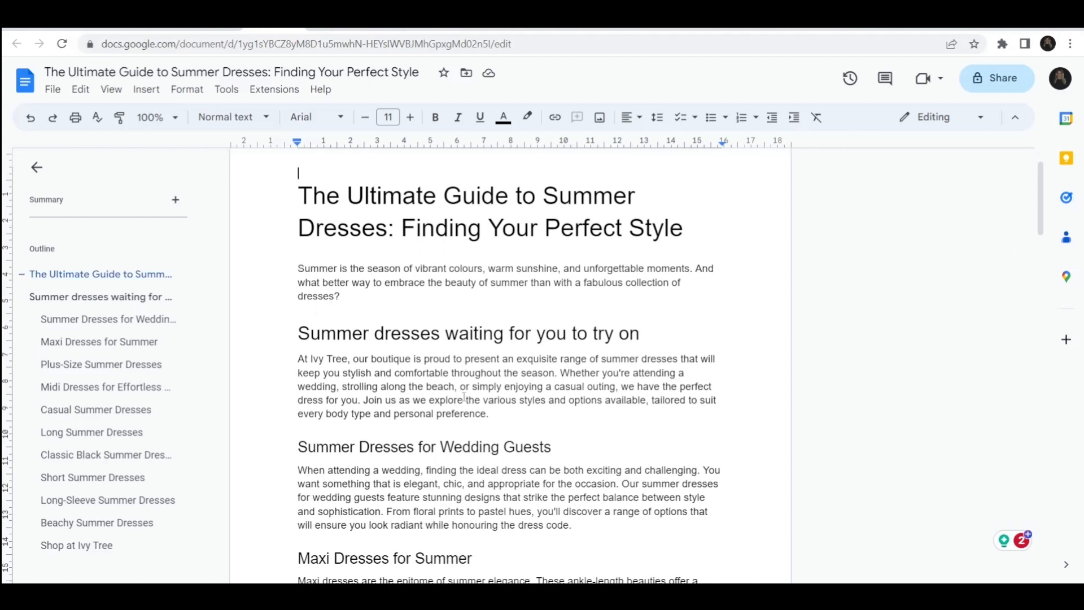
{"action": "left_click", "coordinate": [384, 335]}
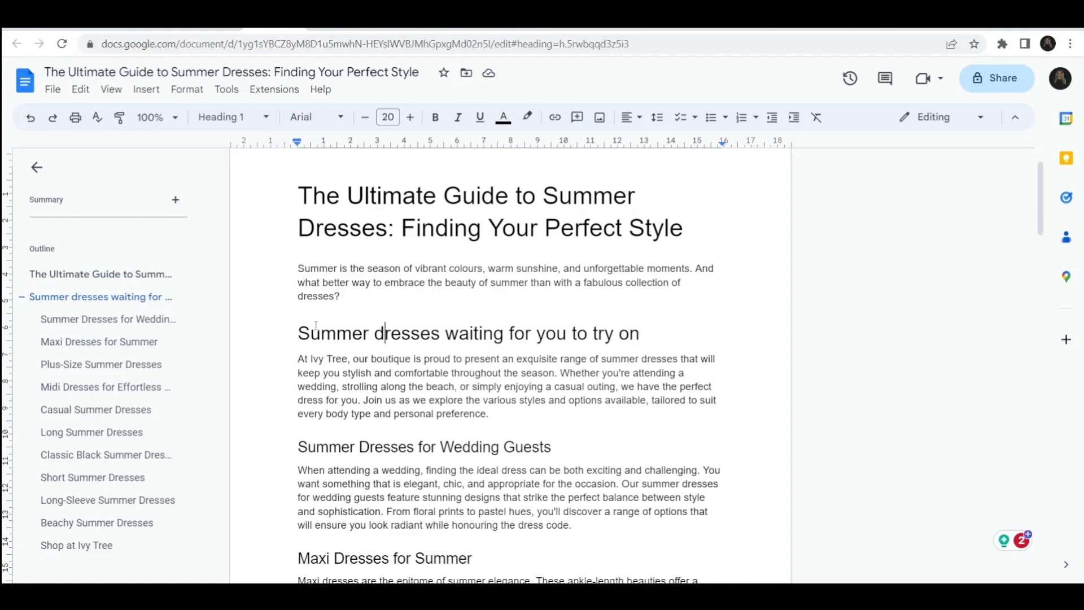
{"action": "left_click_drag", "start_coordinate": [322, 333], "coordinate": [615, 338]}
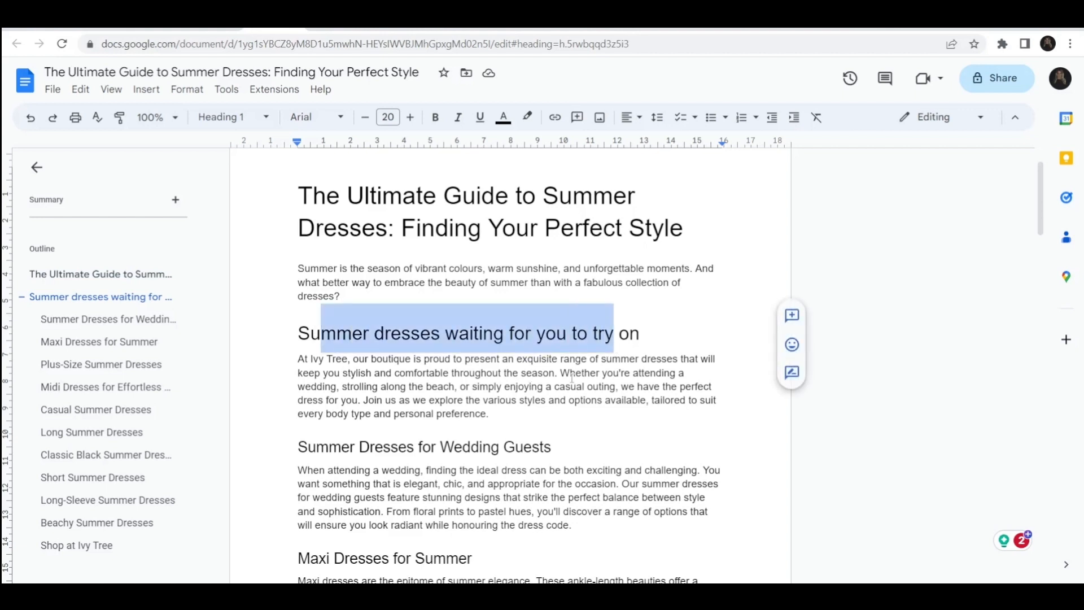
{"action": "left_click", "coordinate": [572, 377]}
{"action": "scroll", "coordinate": [572, 377], "scroll_direction": "down", "scroll_amount": 1}
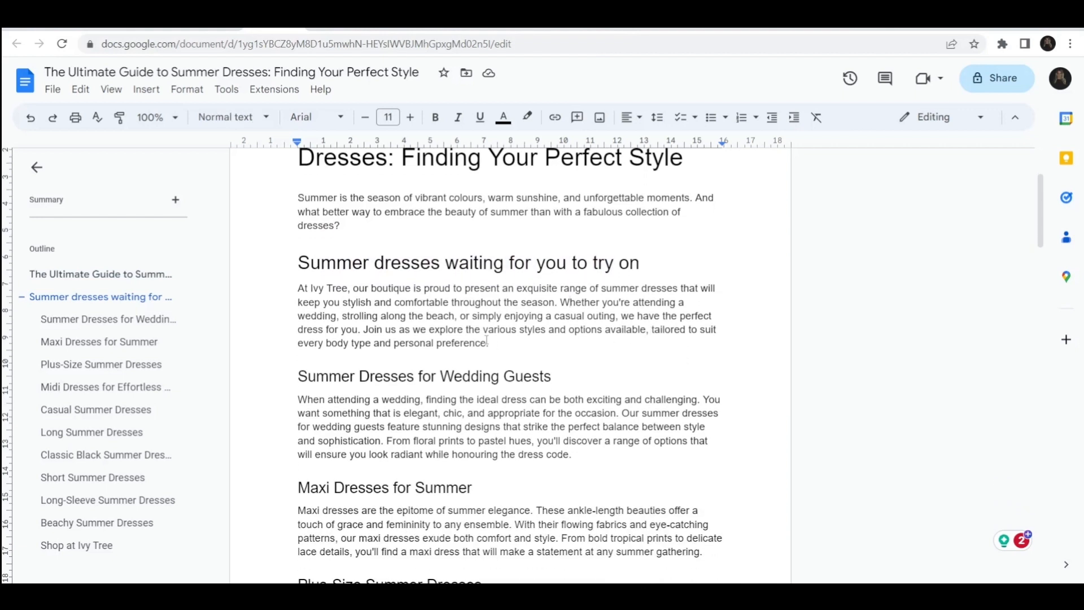
{"action": "scroll", "coordinate": [364, 329], "scroll_direction": "down", "scroll_amount": 20}
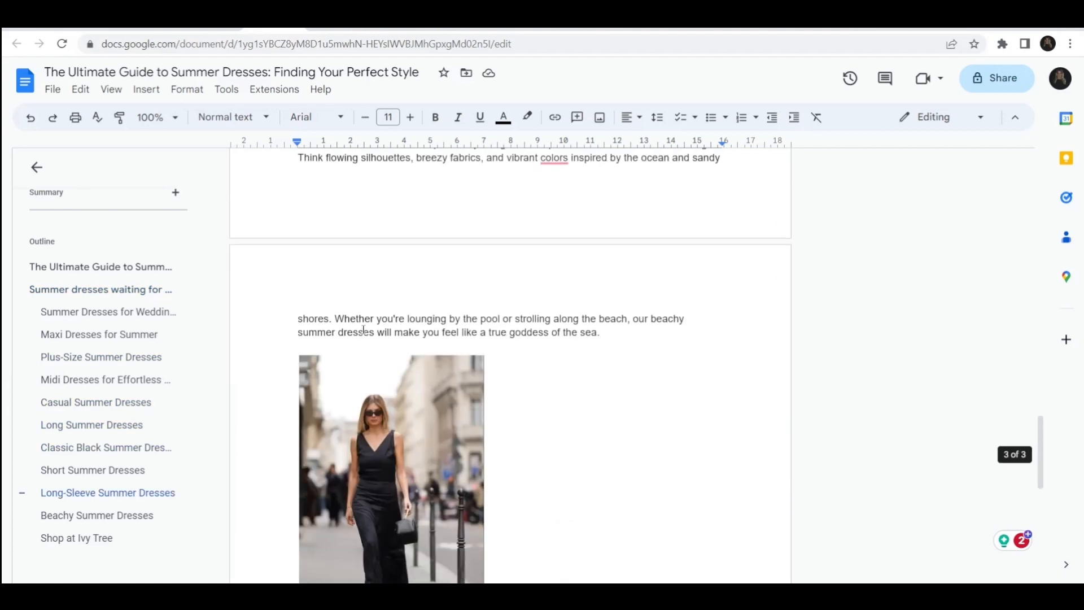